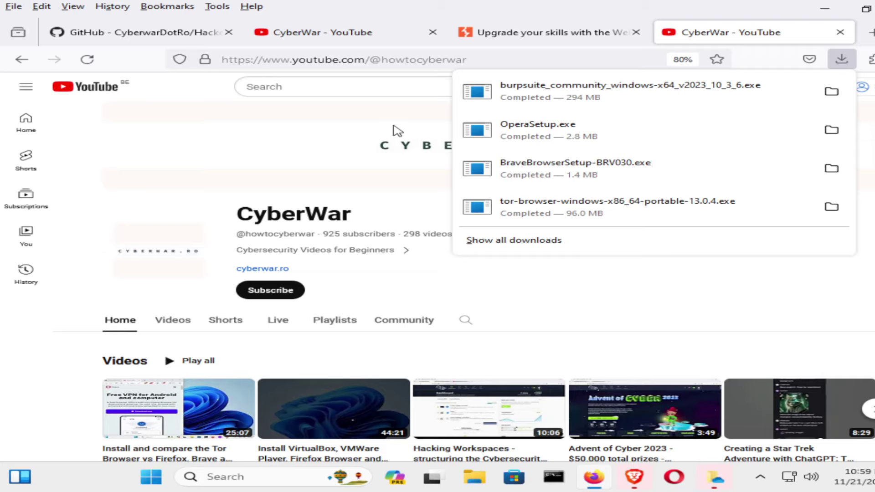
Run the burpsuite_community installer from Downloads and tick 'Don't show this reminder again' on OneDrive's reminder.
left_click(591, 96)
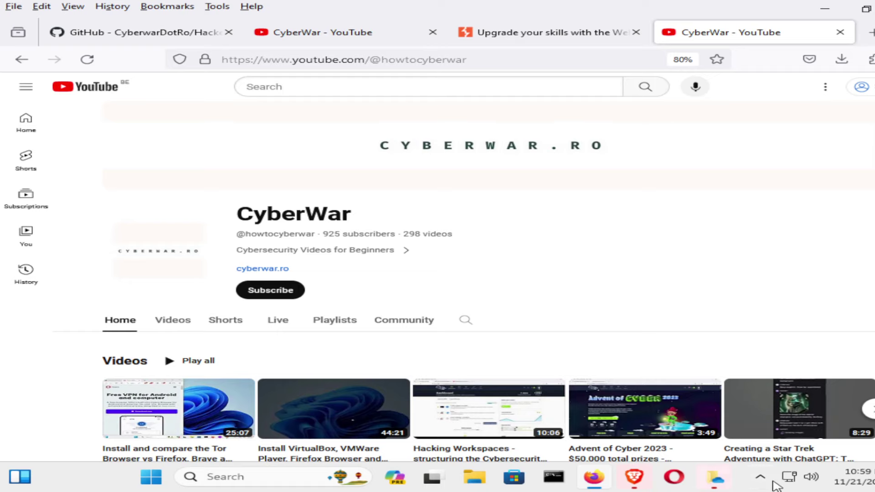
left_click(769, 478)
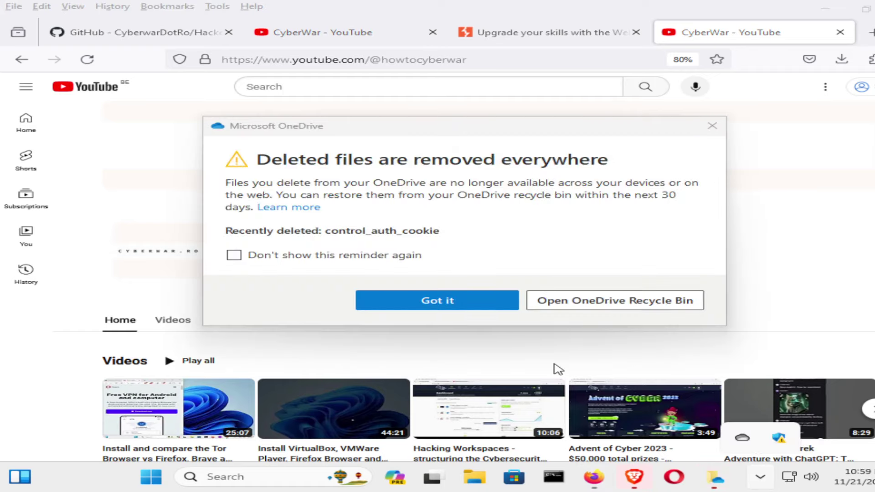
left_click(329, 258)
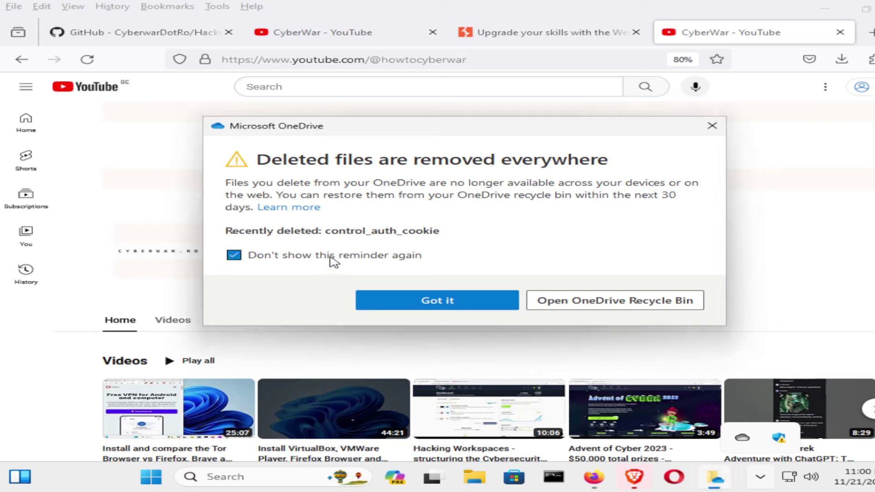
left_click(436, 302)
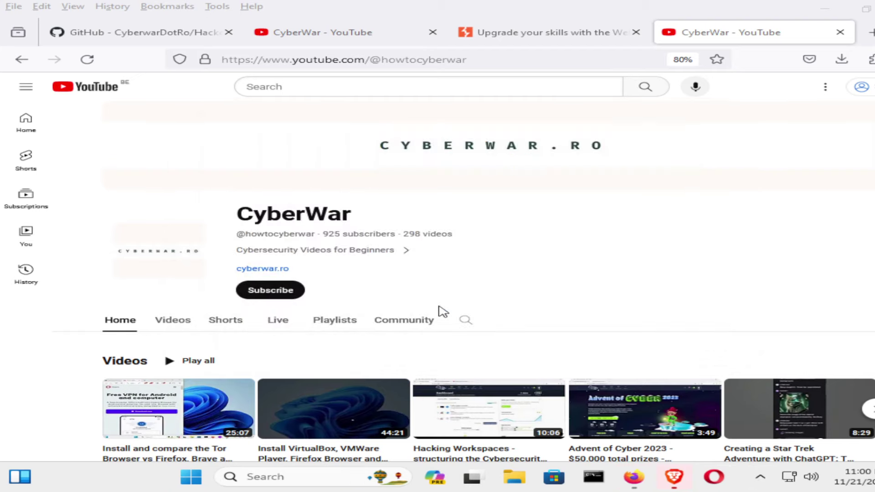
scroll(766, 425, "down", 3)
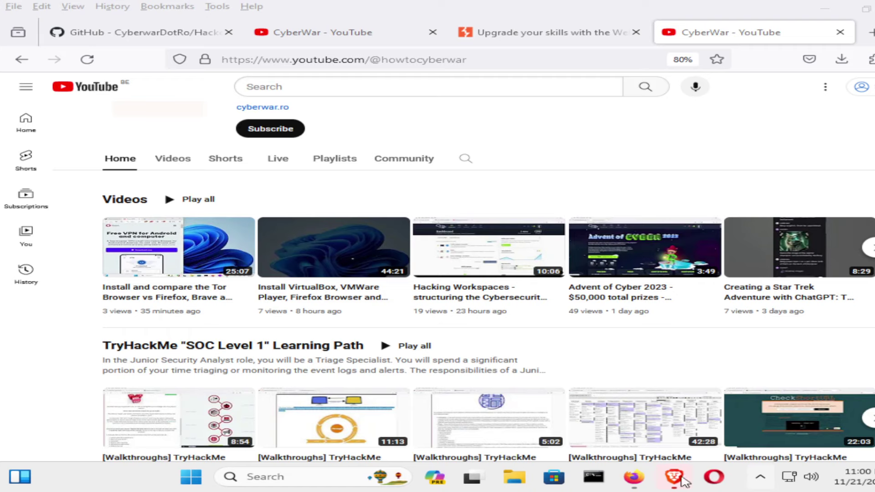
left_click(766, 480)
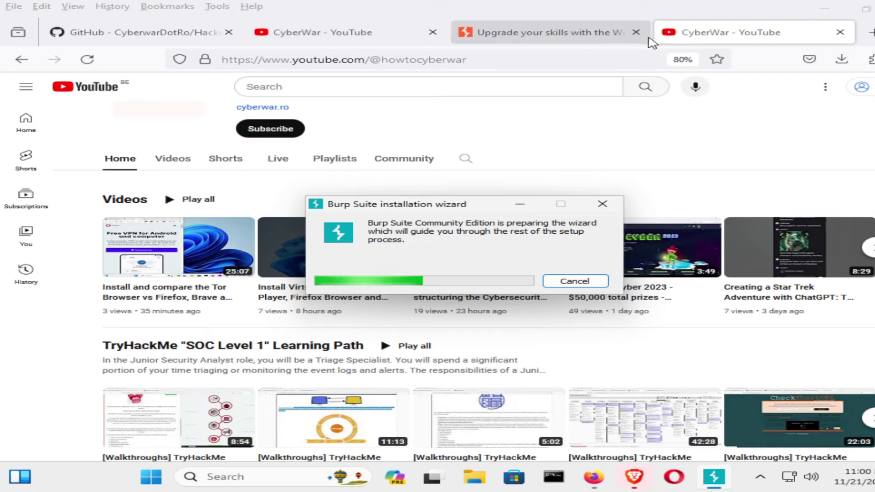
Go from the PortSwigger download page to the Web Security Academy sign-up form.
left_click(484, 37)
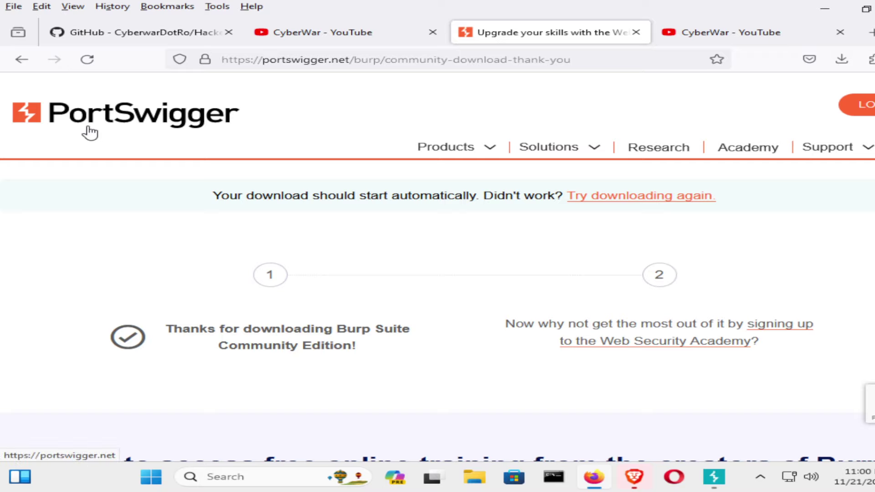
left_click(860, 105)
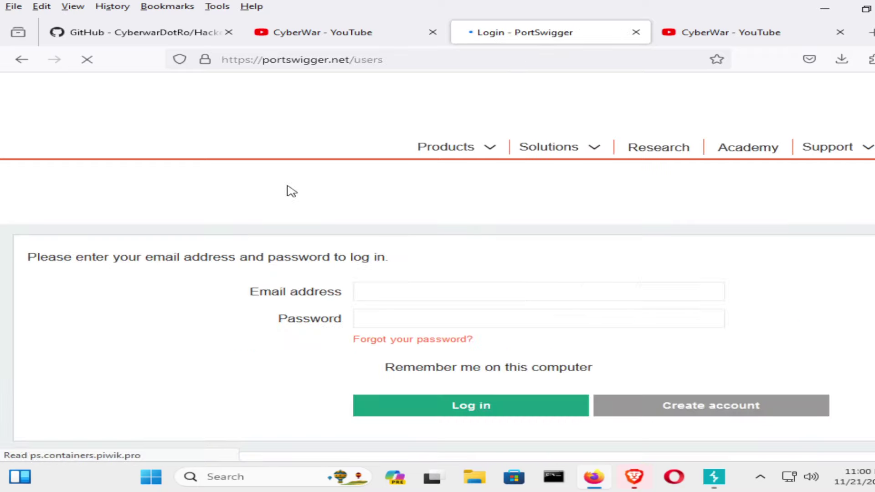
left_click(732, 149)
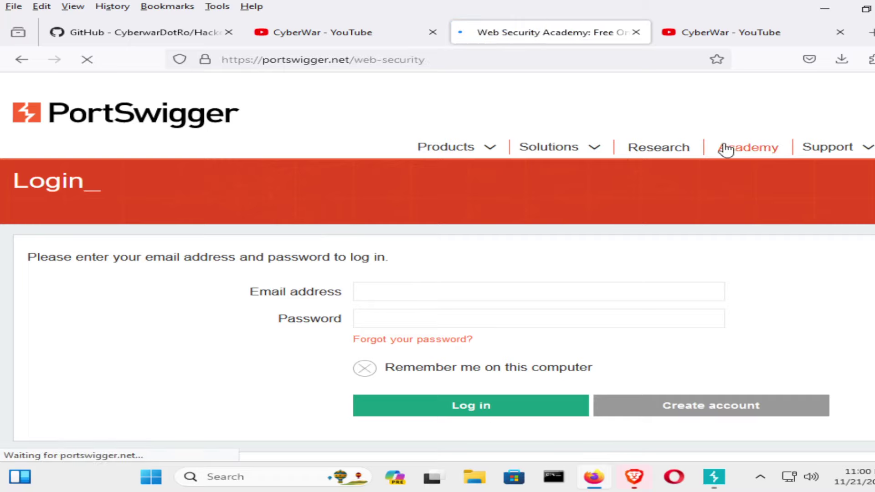
scroll(444, 291, "down", 5)
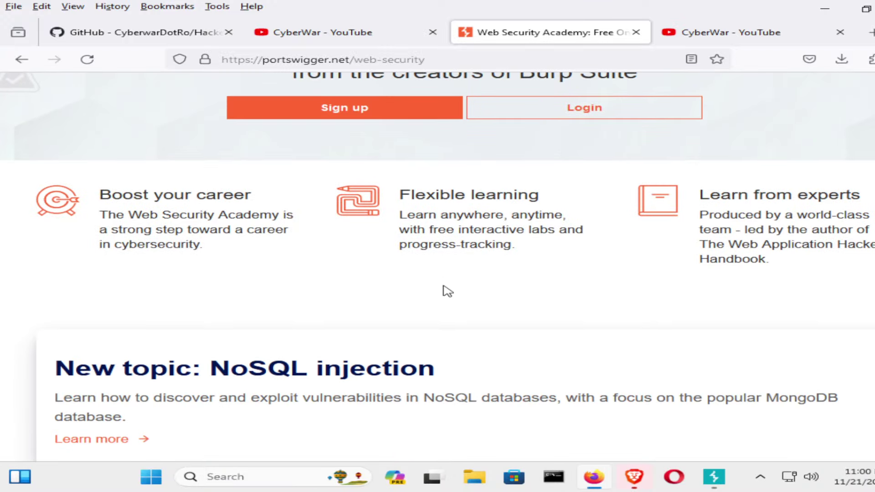
scroll(444, 287, "up", 4)
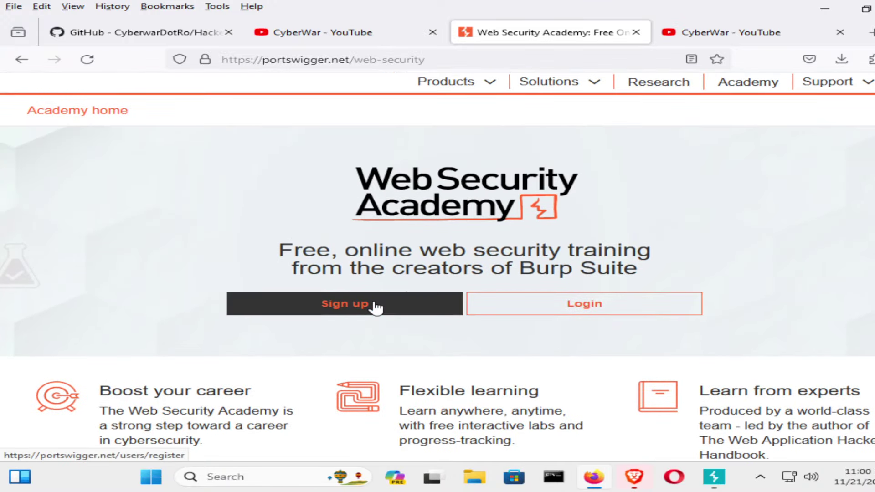
left_click(375, 306)
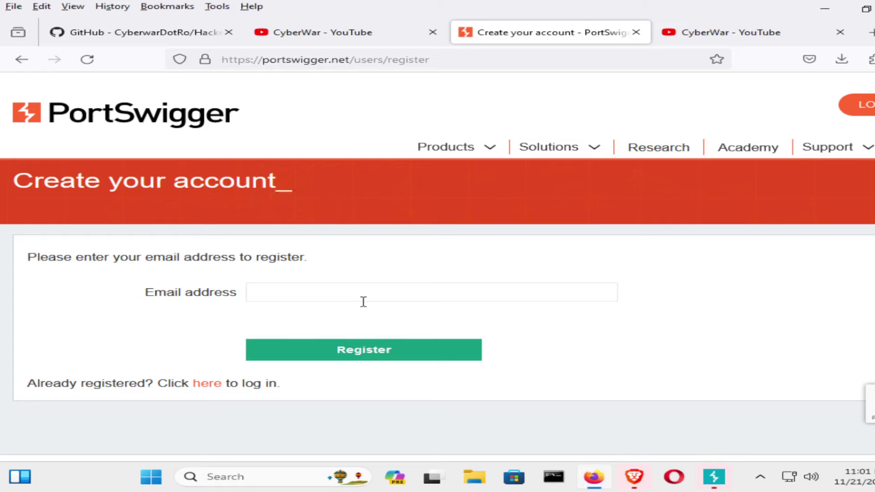
Enter the email address and register the Academy account.
left_click(358, 302)
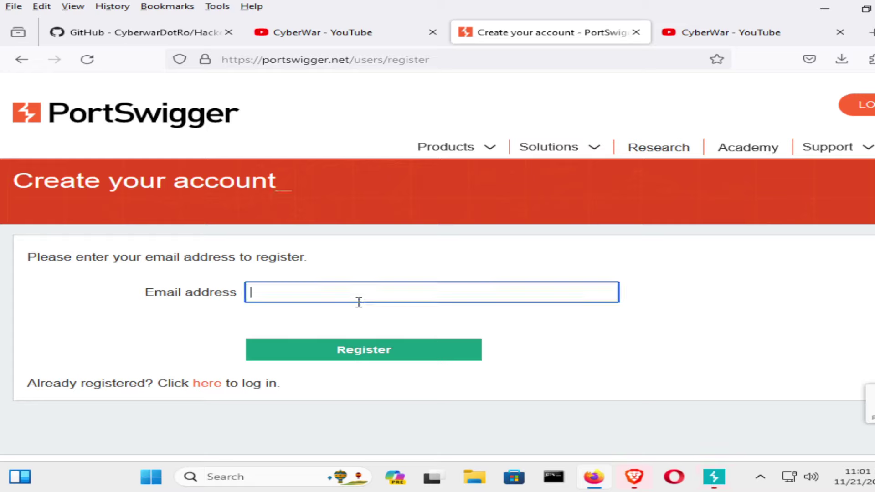
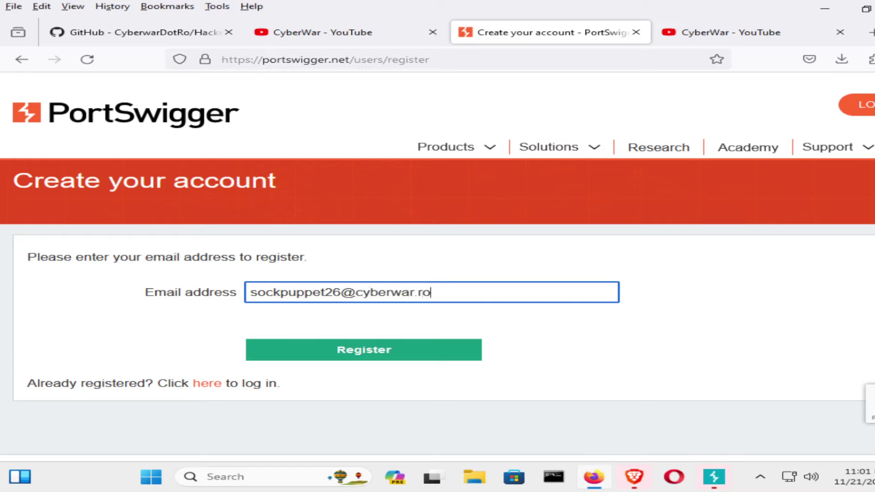
left_click(369, 349)
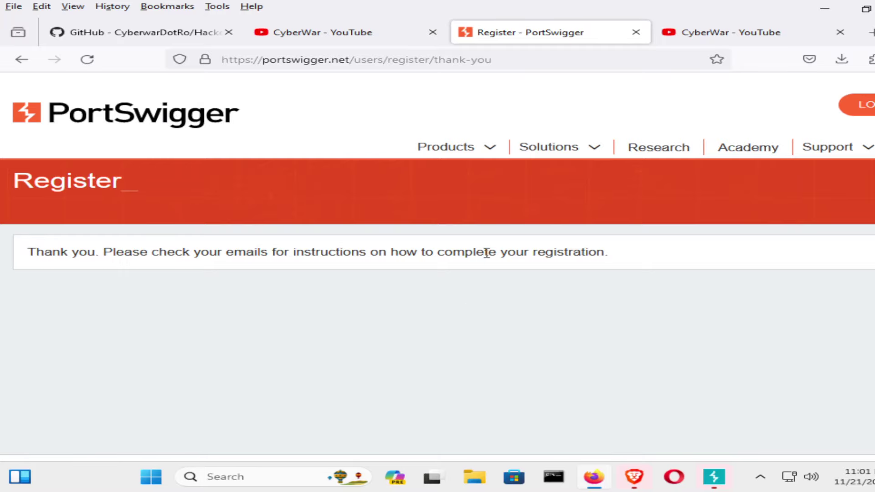
Advance the Burp setup wizard past Welcome and close all Brave windows.
left_click(712, 45)
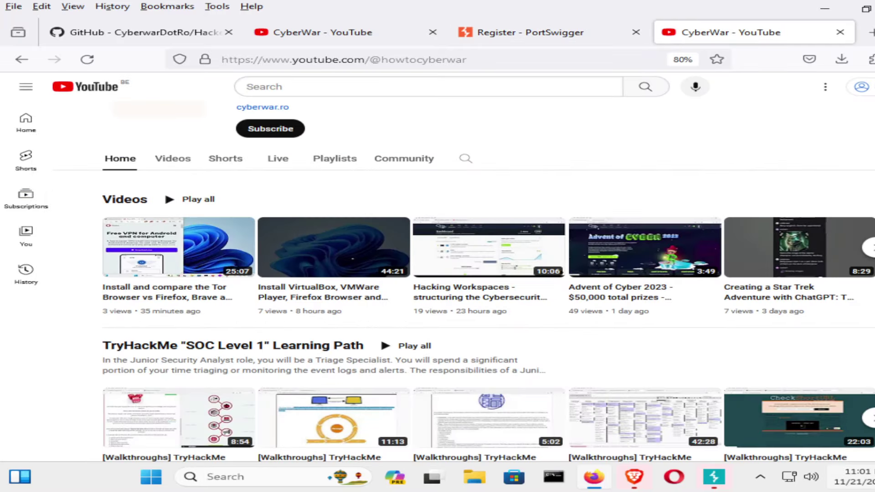
left_click(824, 8)
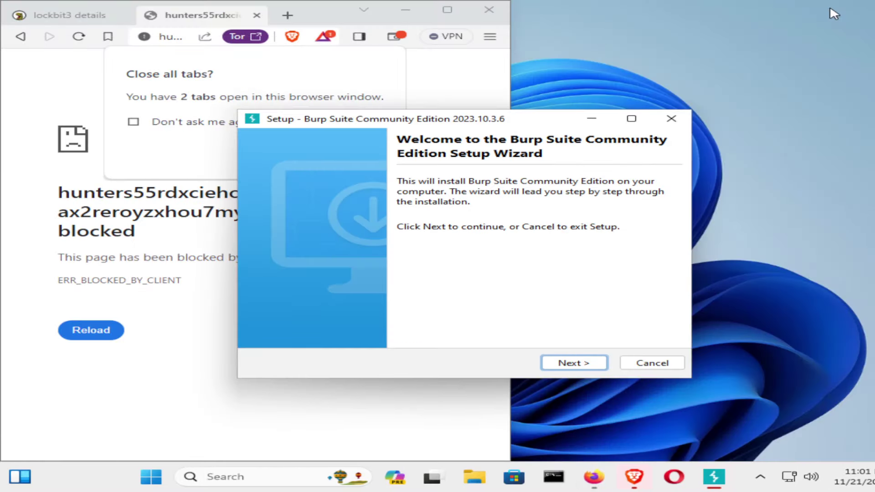
left_click(574, 362)
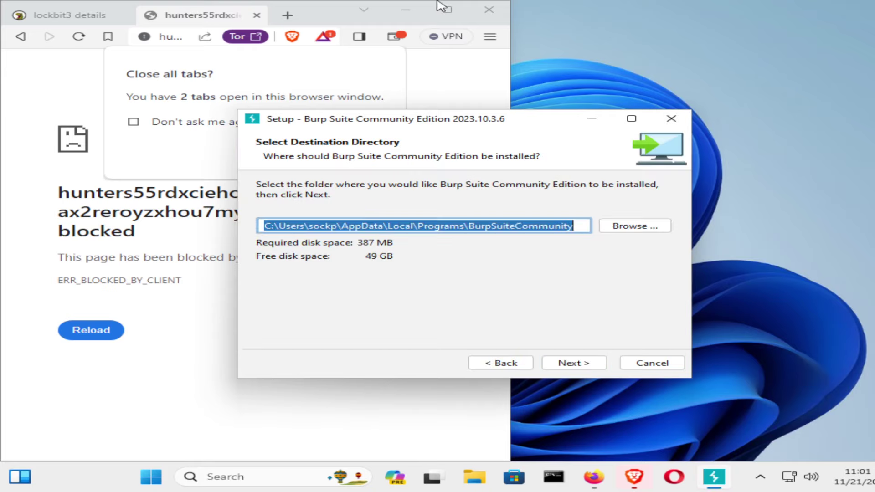
left_click(489, 11)
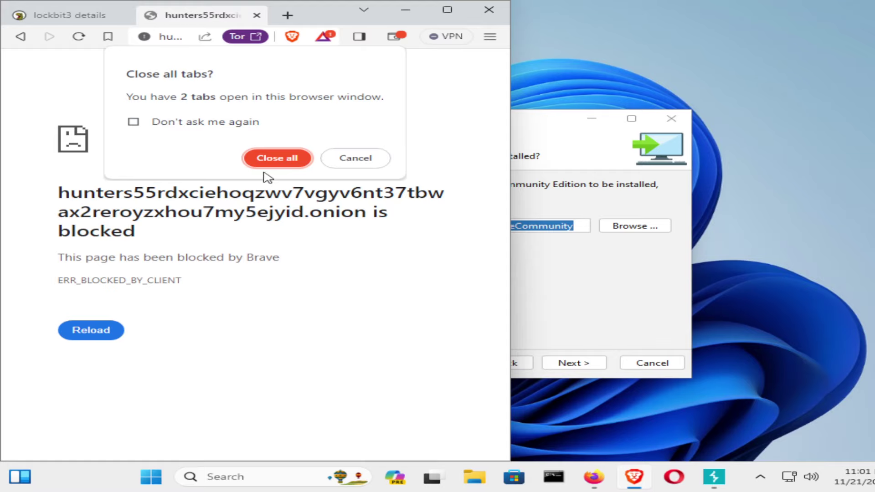
left_click(271, 159)
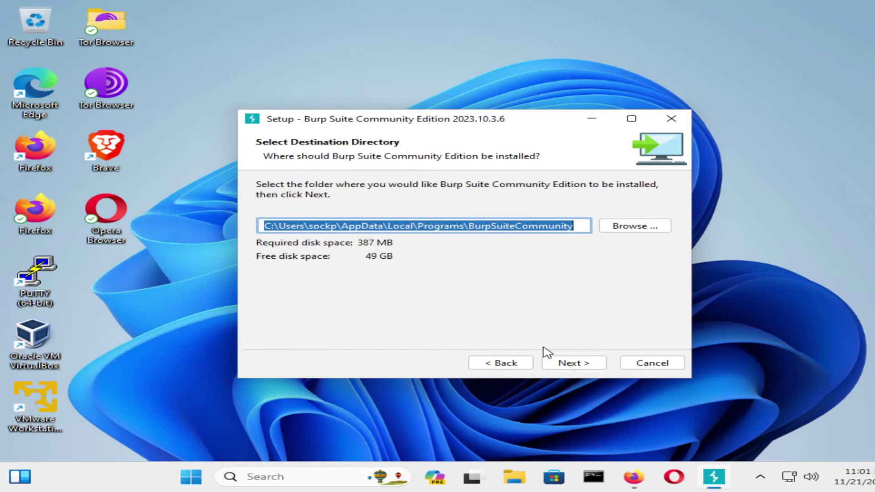
Accept the default destination and Start Menu folders so installation begins.
left_click(572, 364)
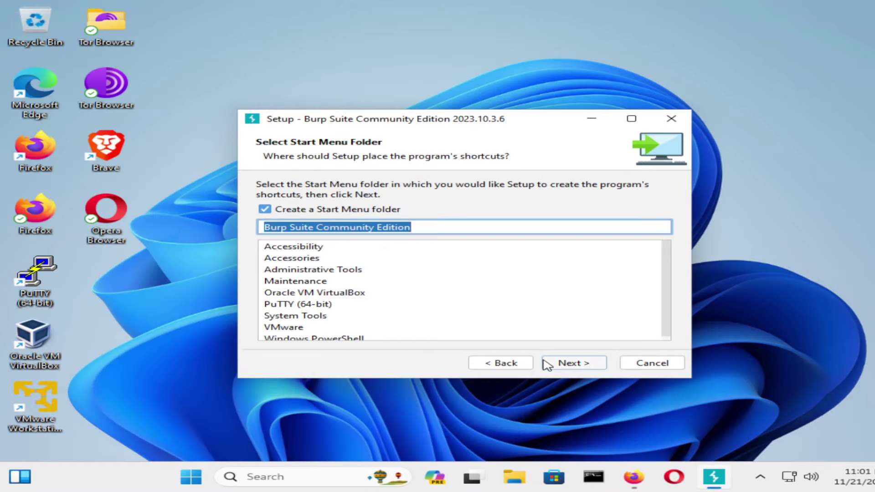
left_click(524, 363)
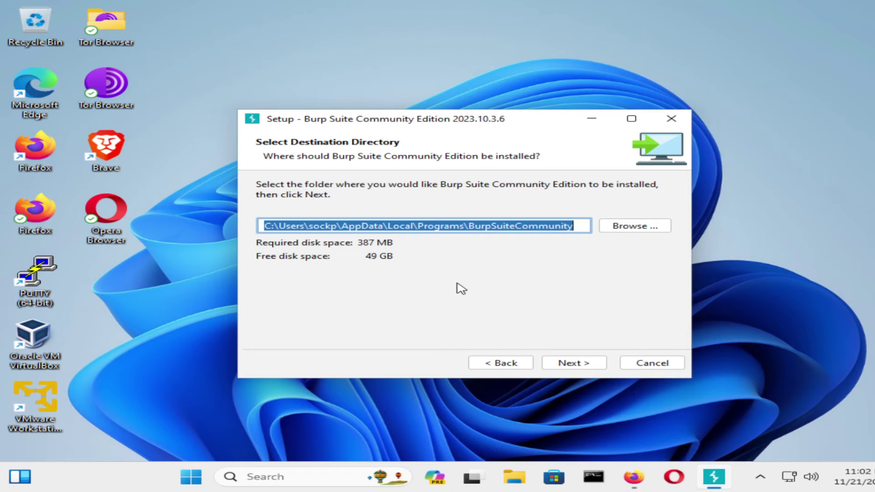
left_click(591, 365)
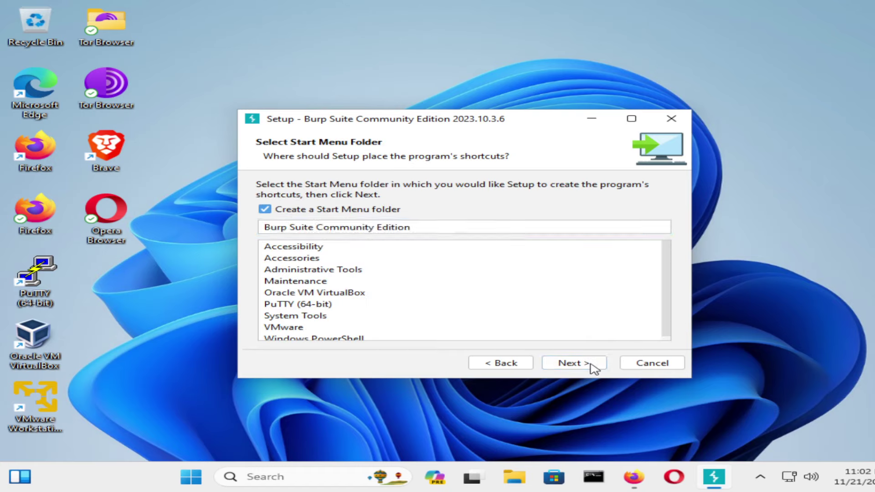
left_click(572, 363)
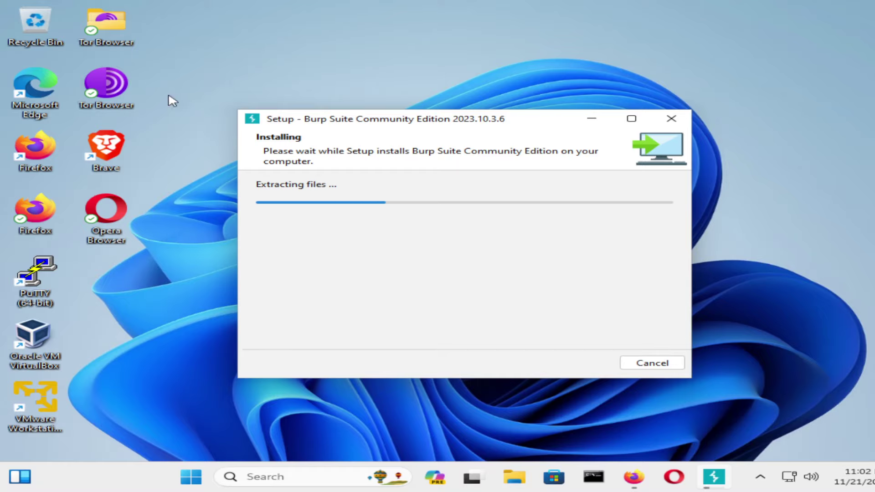
left_click(650, 478)
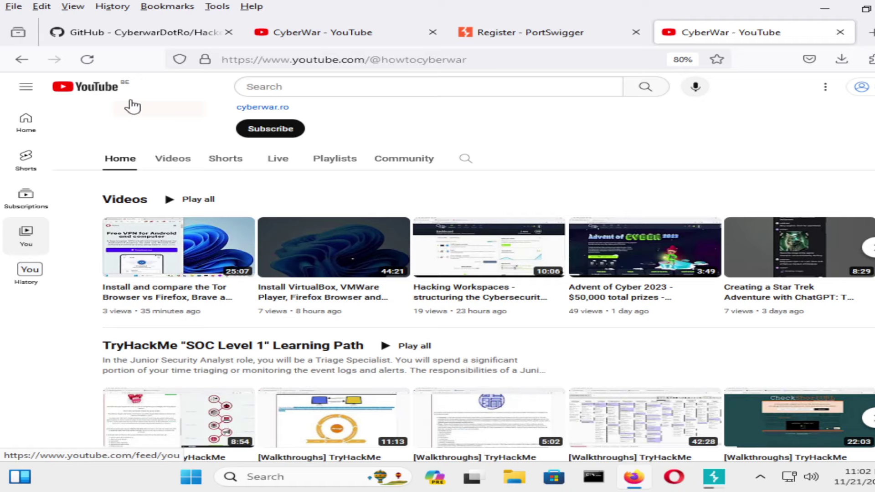
Close the installer with Finish on the 'Completing the Burp Suite Community Edition Setup Wizard' page.
left_click(582, 31)
left_click(706, 33)
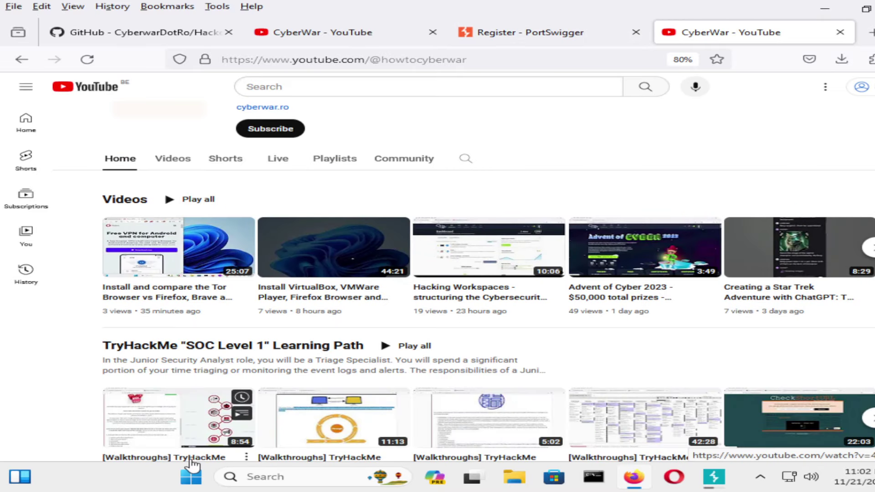
mouse_move(713, 476)
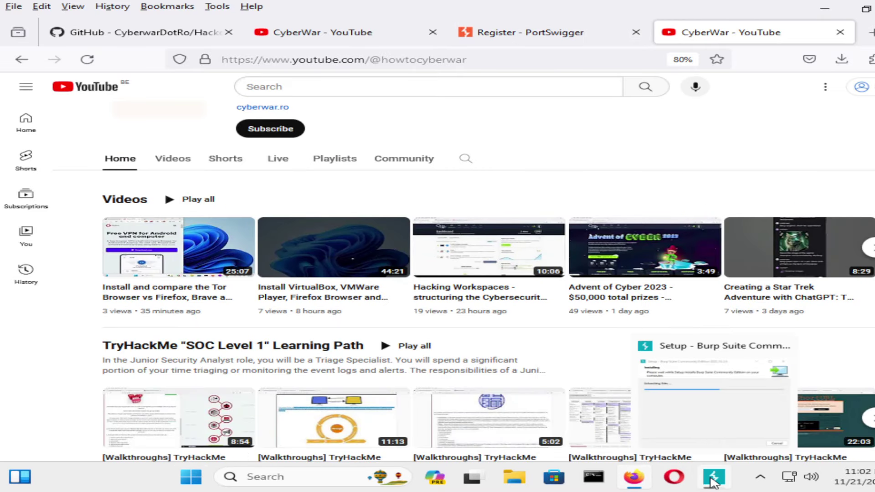
left_click(701, 421)
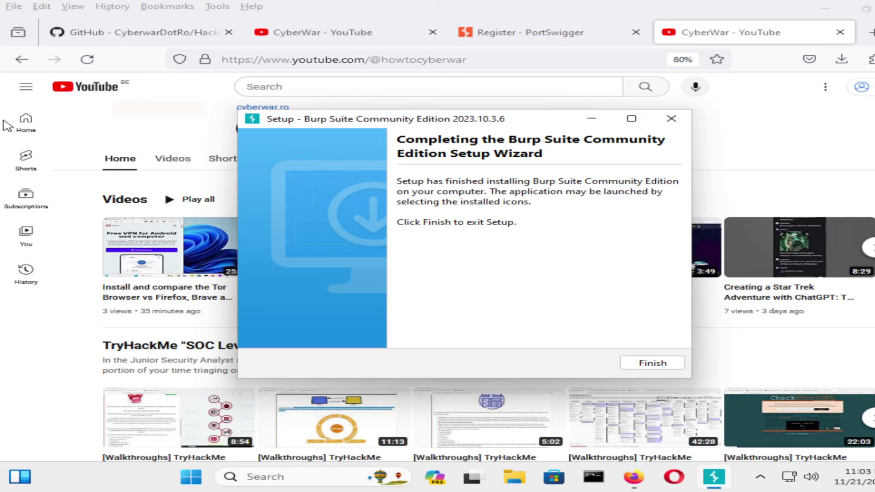
left_click(662, 364)
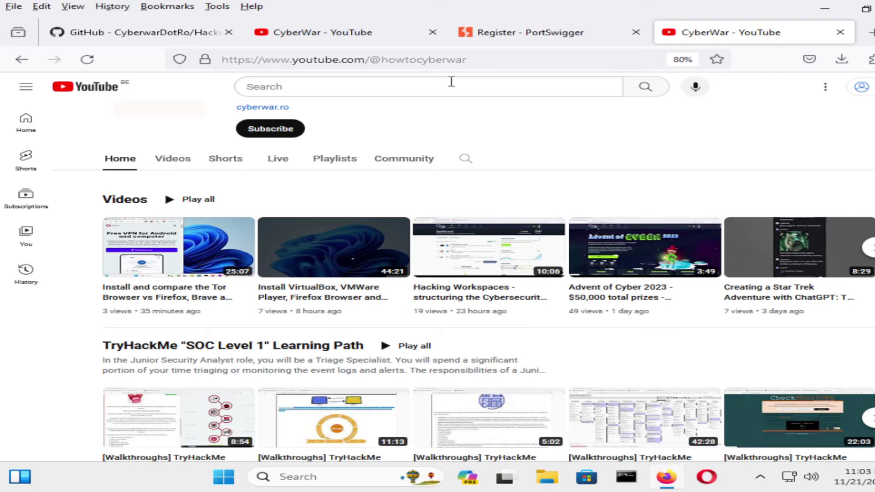
Minimise Firefox to the bare desktop and check the hidden tray icons.
left_click(824, 8)
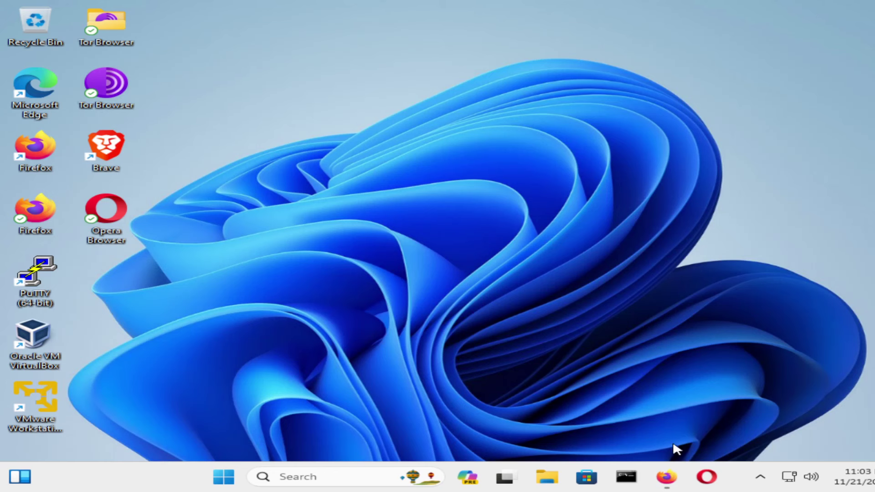
left_click(764, 479)
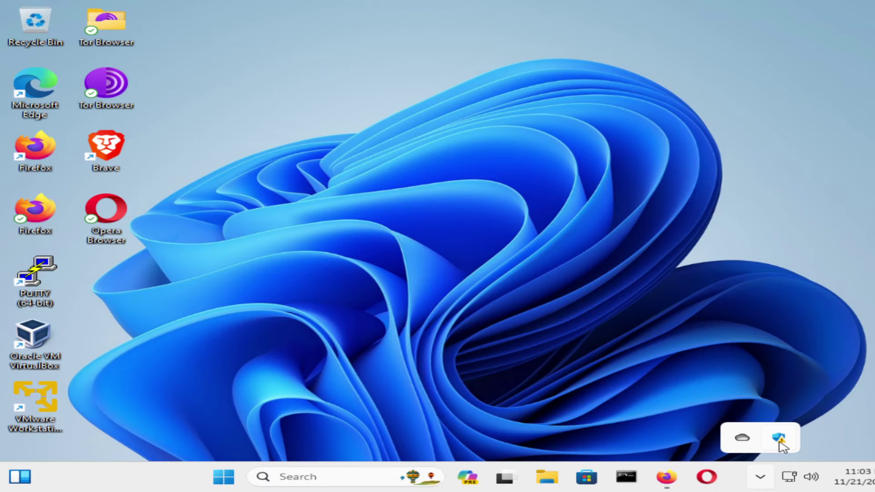
left_click(441, 338)
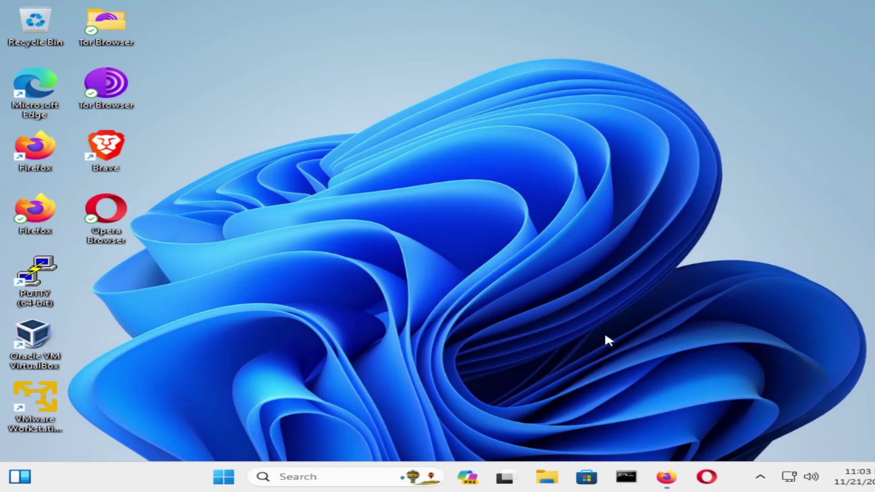
left_click(760, 477)
left_click(122, 392)
Open and close the Widgets panel and the hidden-icons tray flyout.
left_click(14, 472)
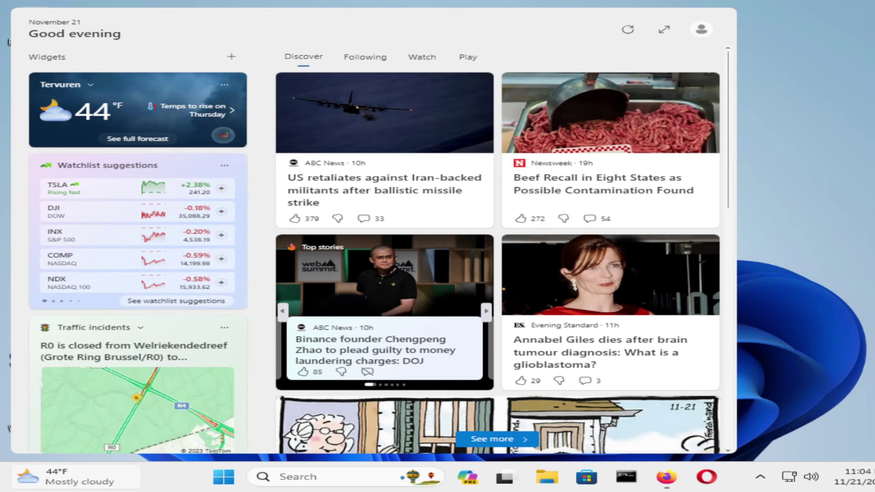
left_click(853, 195)
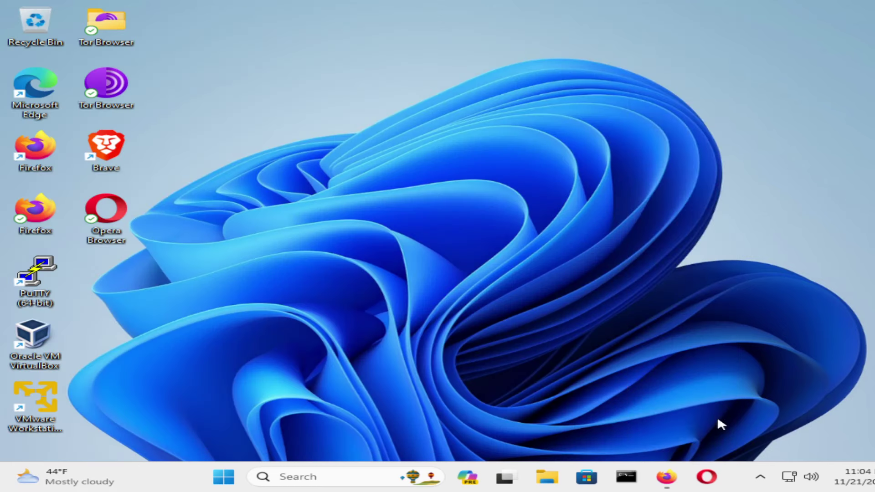
left_click(759, 477)
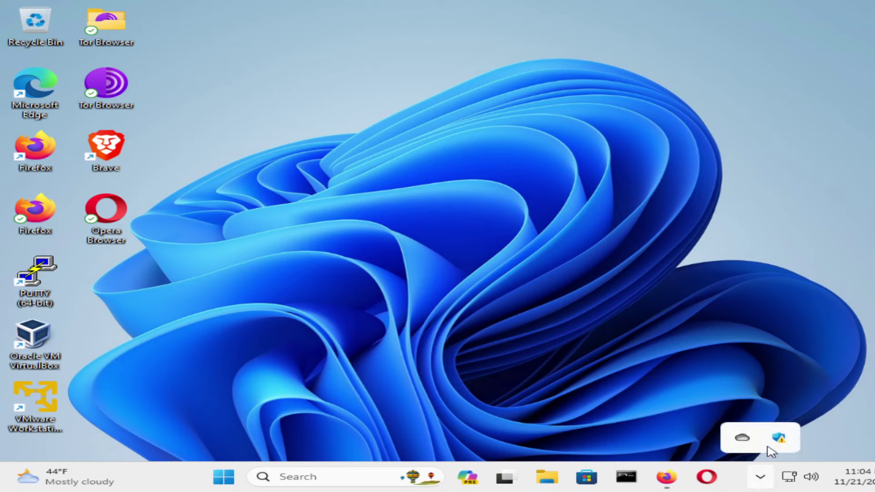
left_click(630, 372)
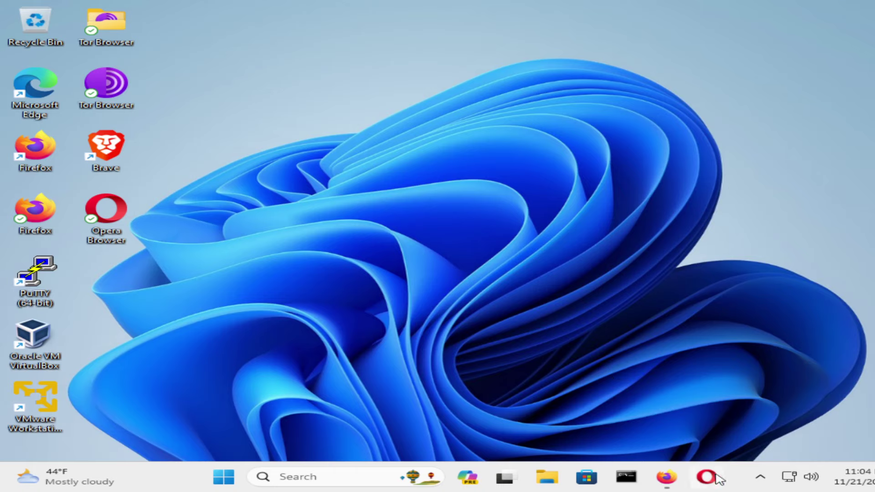
left_click(759, 478)
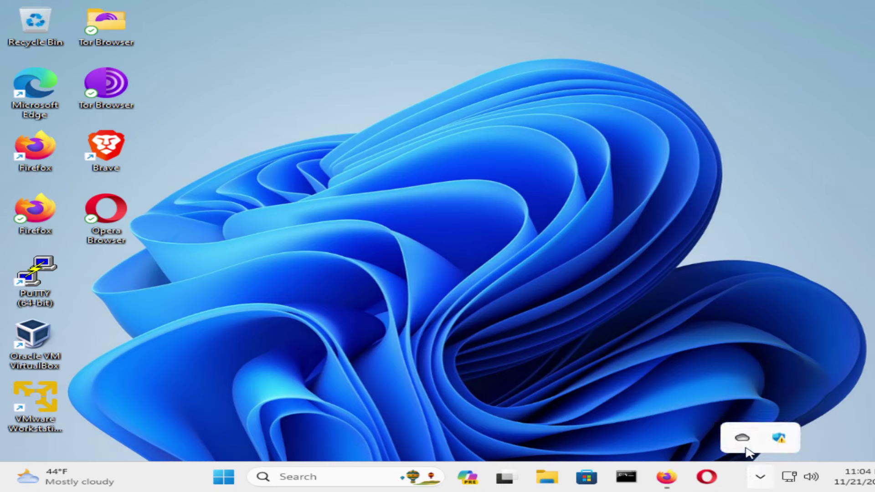
left_click(601, 421)
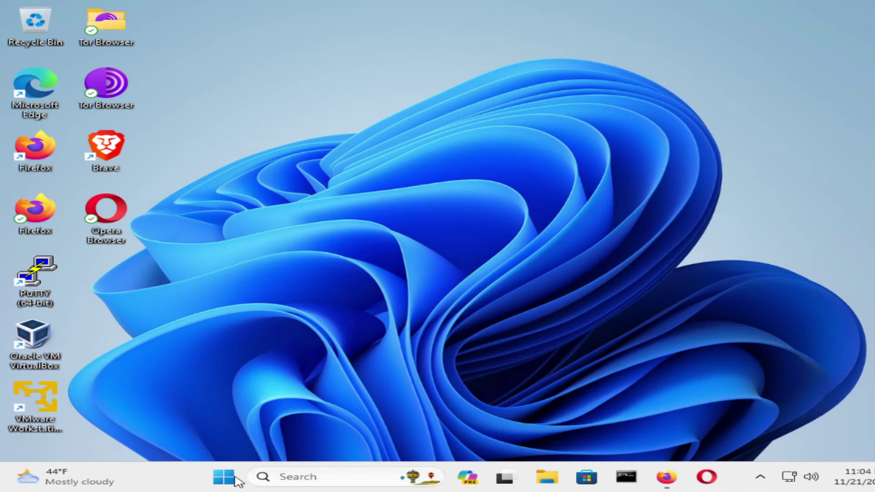
Search 'burp' and pin Burp Suite Community Edition to the taskbar.
left_click(297, 477)
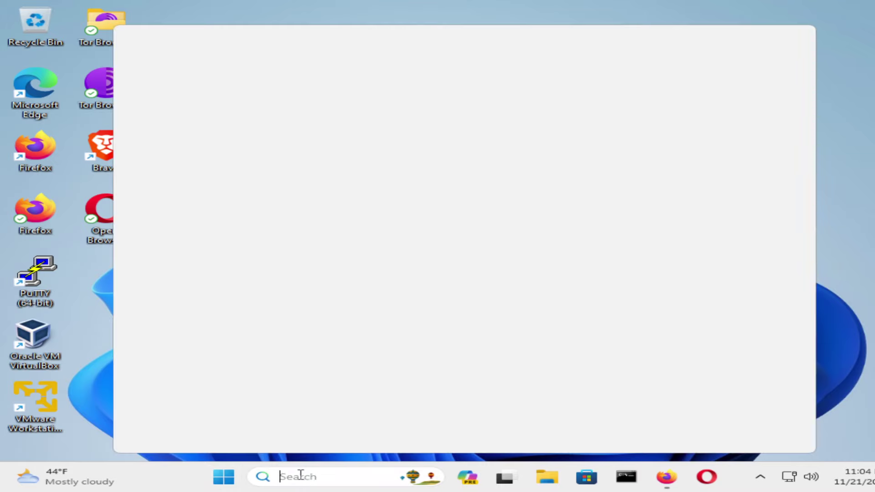
type("burp")
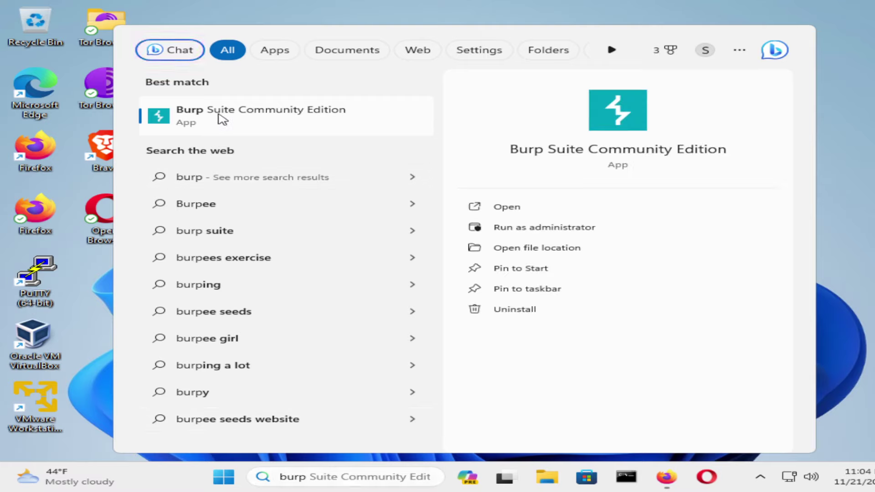
right_click(218, 115)
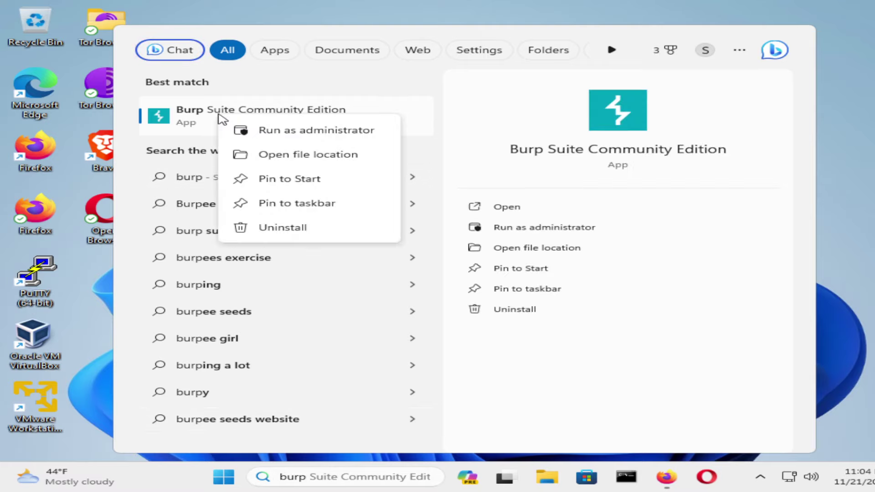
left_click(296, 202)
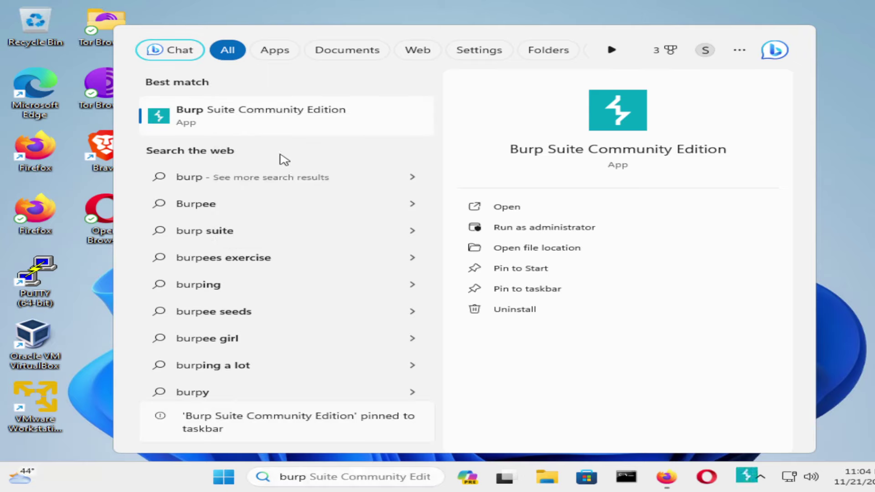
Pin Burp Suite to Start as well and open its shortcut's file location.
key("shift+F10")
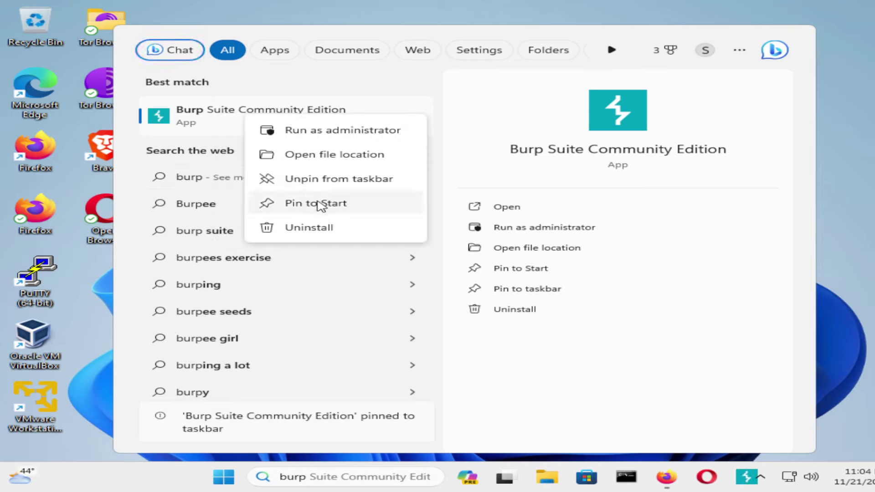
left_click(318, 204)
right_click(237, 122)
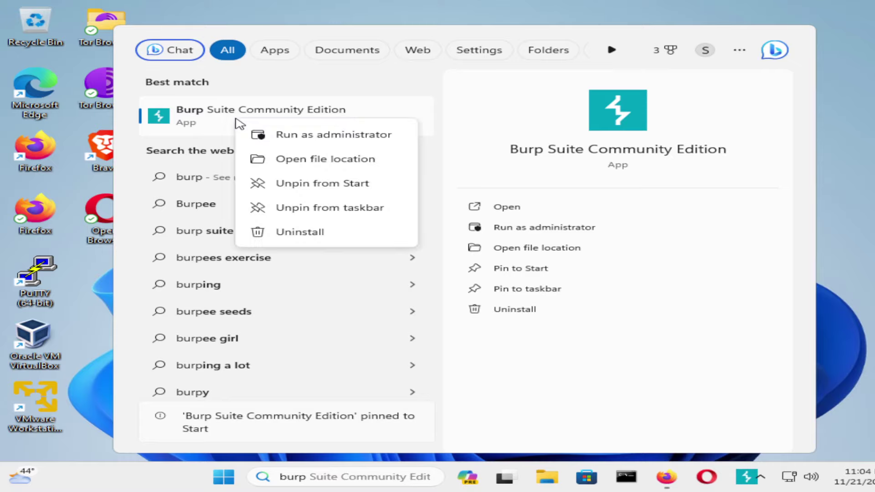
left_click(334, 164)
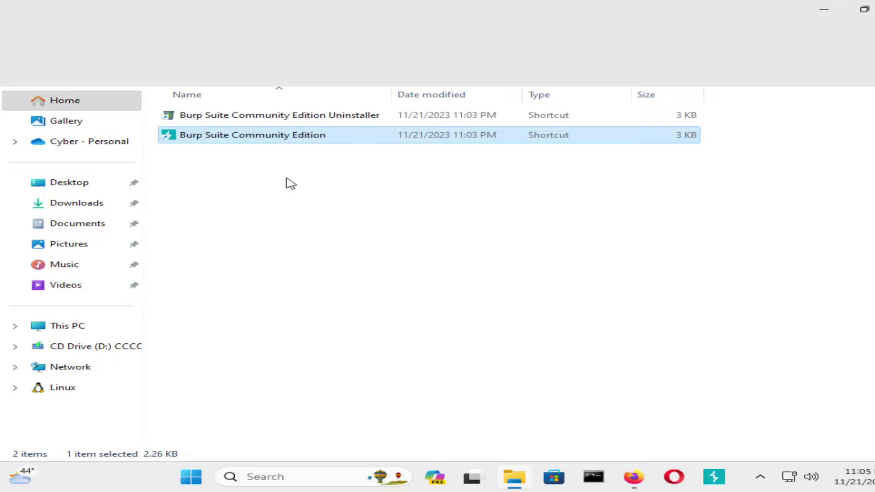
Copy the Burp Suite Community Edition shortcut via Show more options and paste it onto the desktop.
right_click(273, 136)
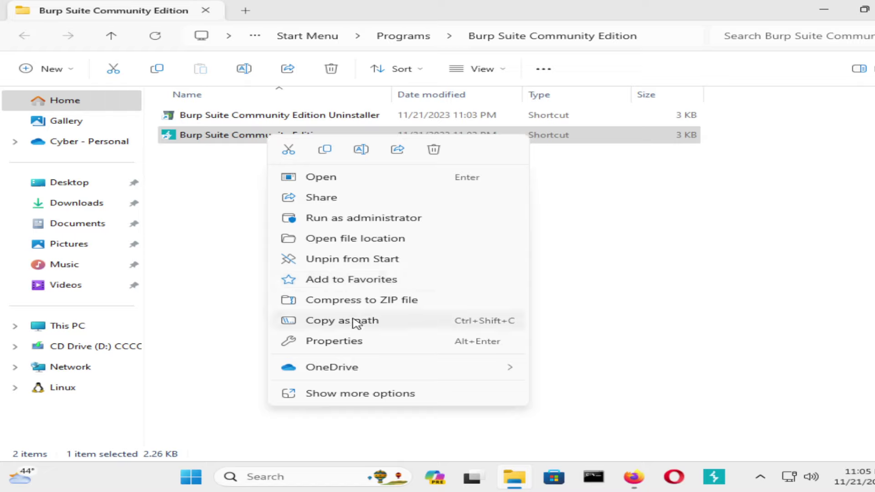
left_click(469, 391)
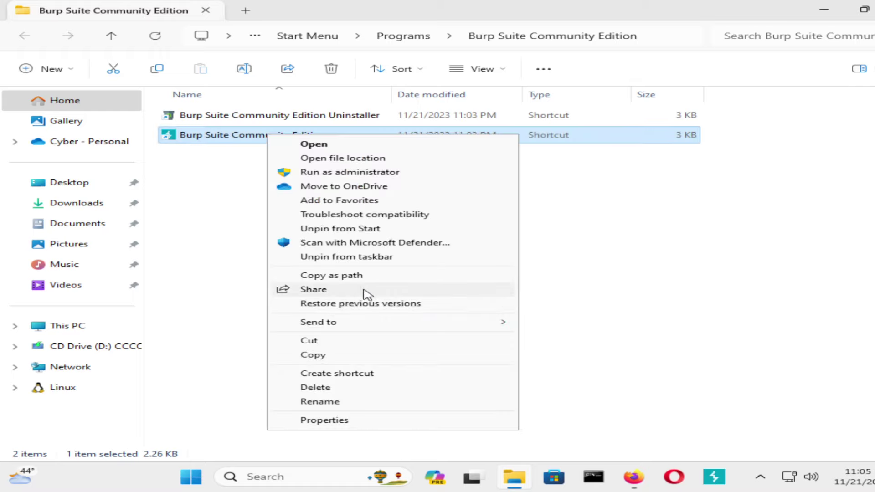
left_click(345, 357)
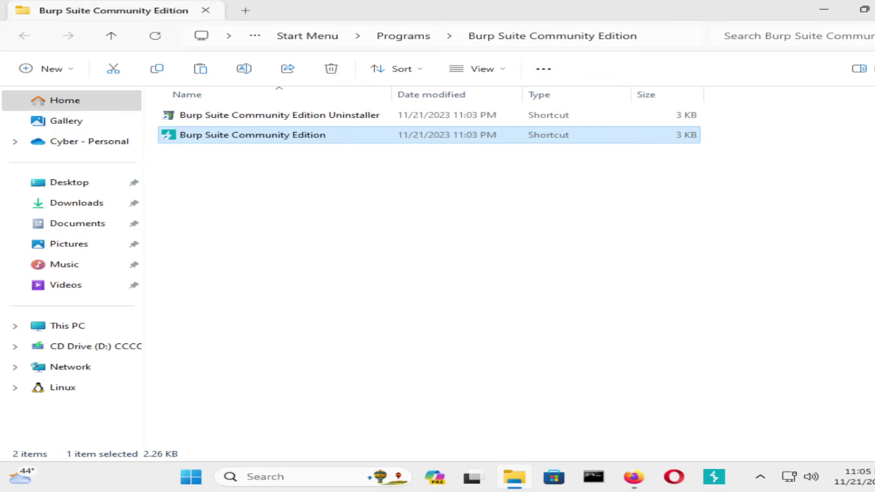
key("super+d")
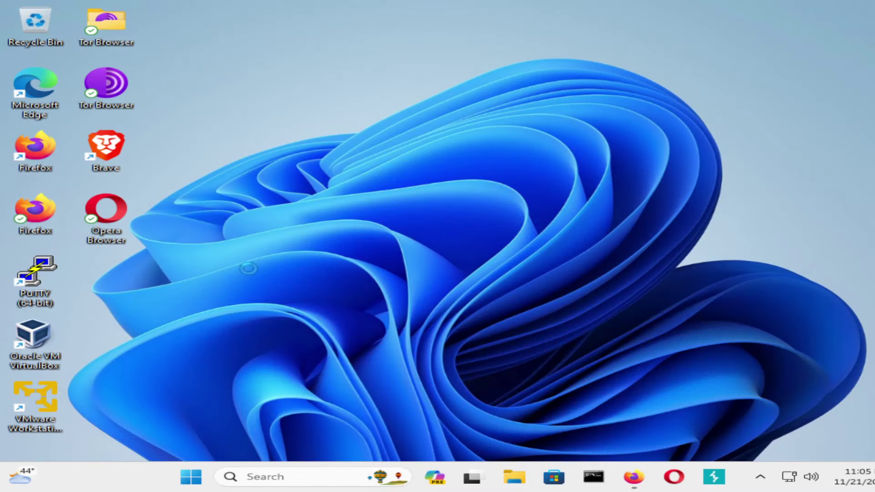
right_click(250, 269)
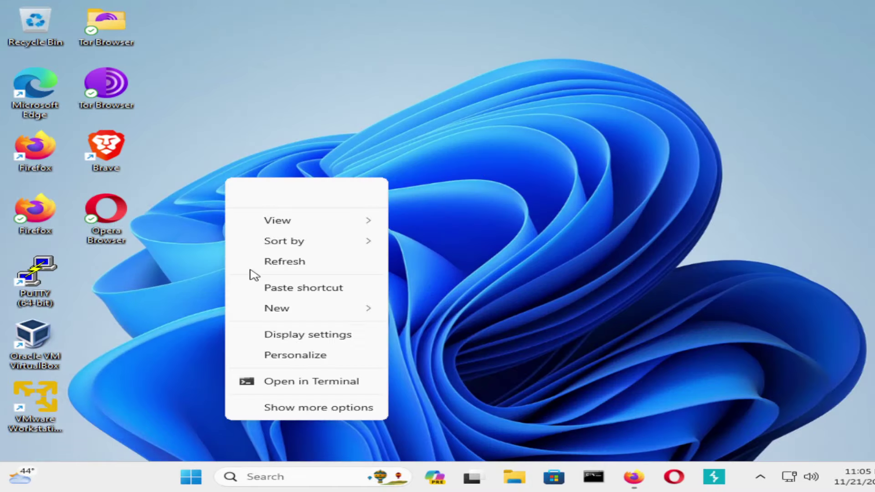
left_click(287, 288)
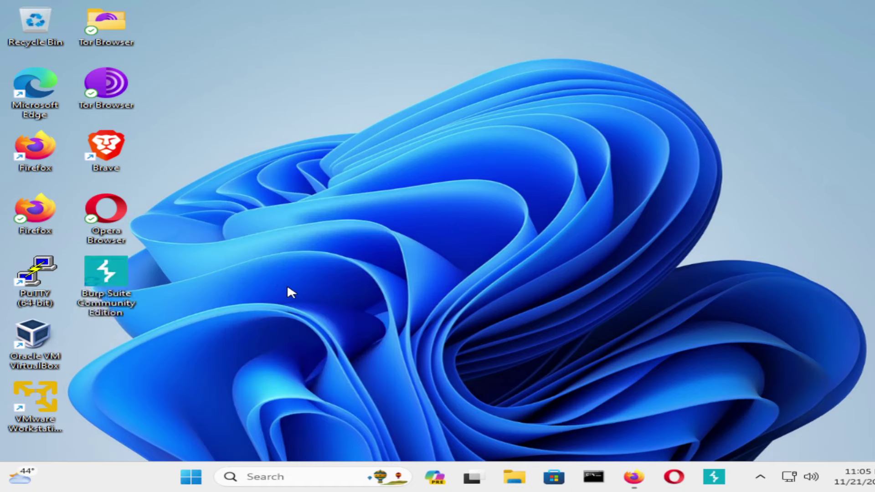
Launch Burp, accept the terms with 'Help improve Burp' unticked, and start a temporary project on defaults.
left_click(713, 476)
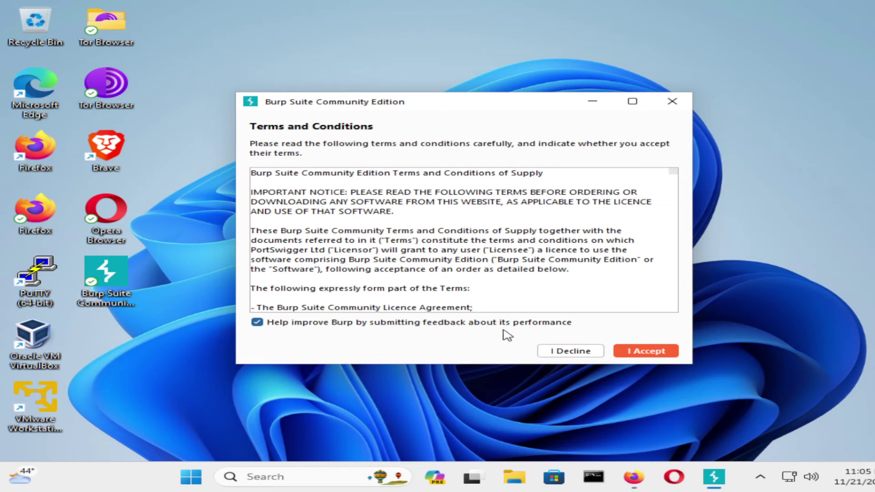
left_click(523, 325)
left_click(631, 351)
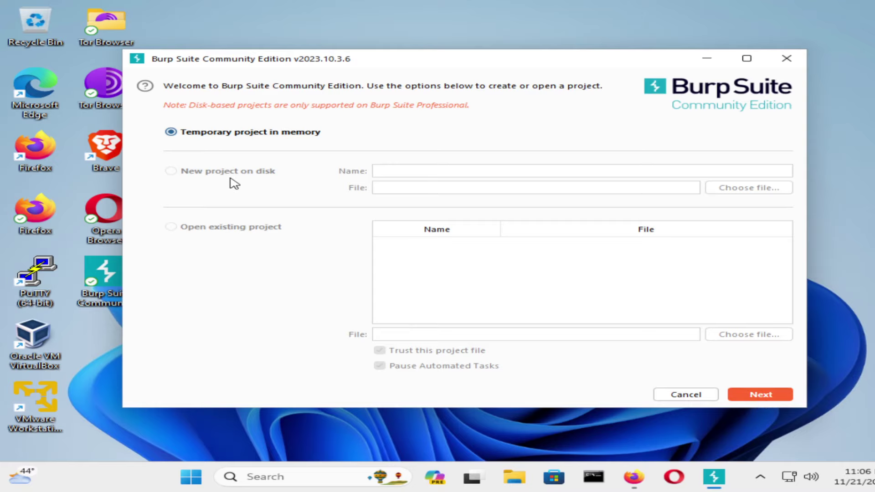
left_click(769, 401)
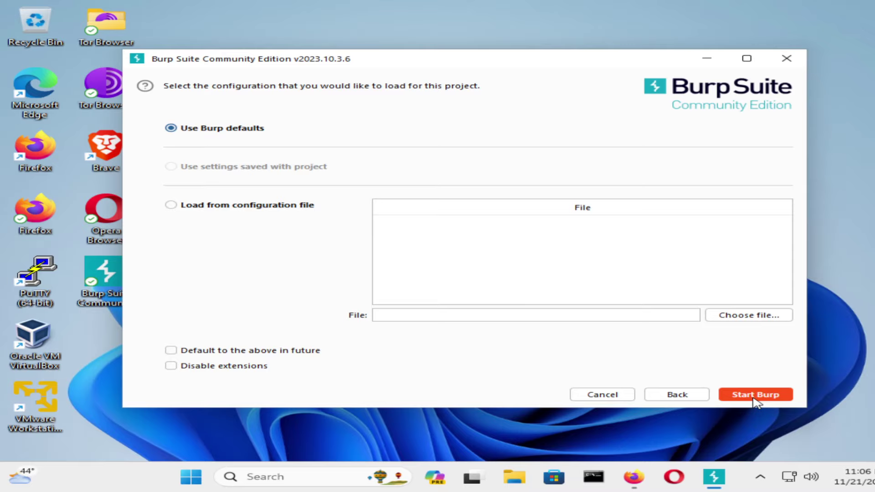
left_click(754, 402)
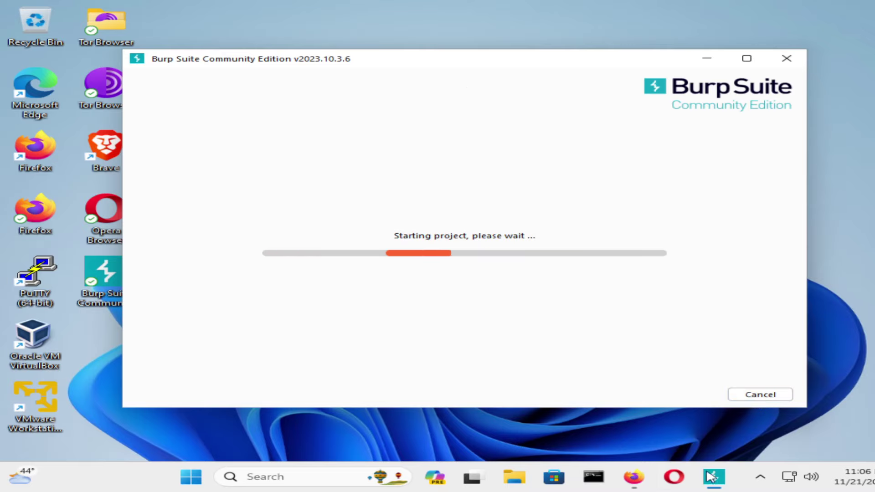
left_click(635, 479)
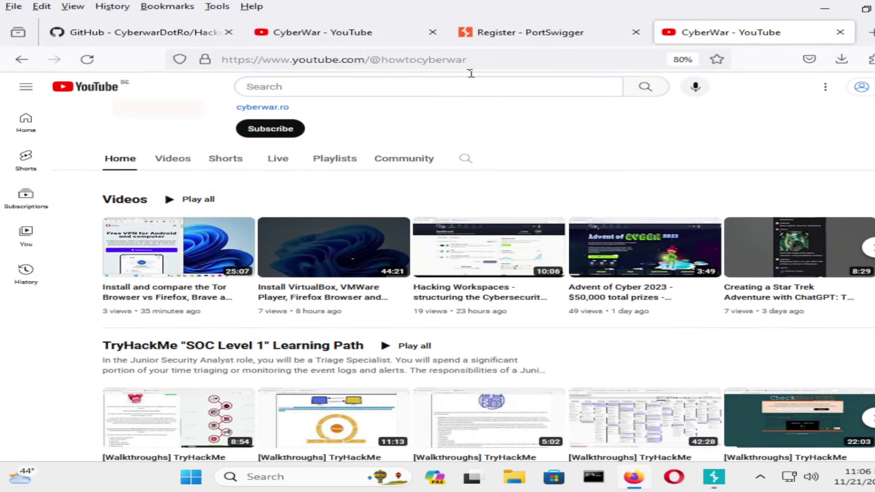
Open the PortSwigger login page from the Register tab and paste into the Password field.
left_click(504, 37)
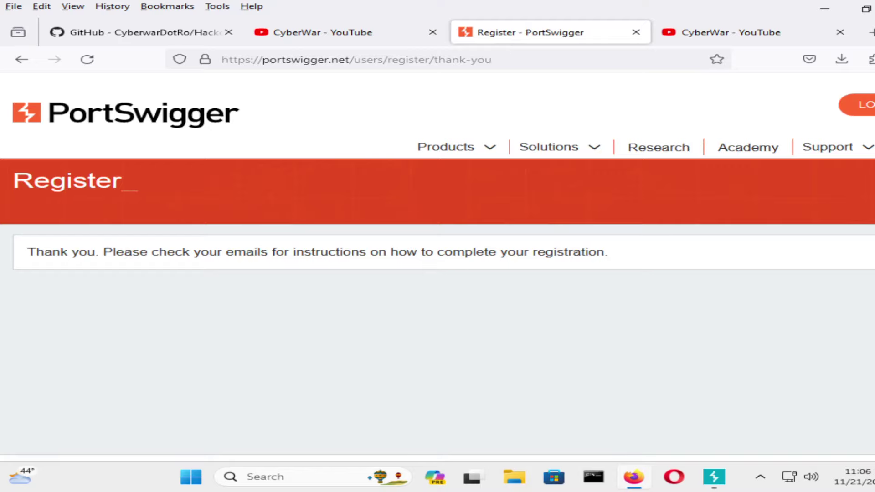
left_click(859, 105)
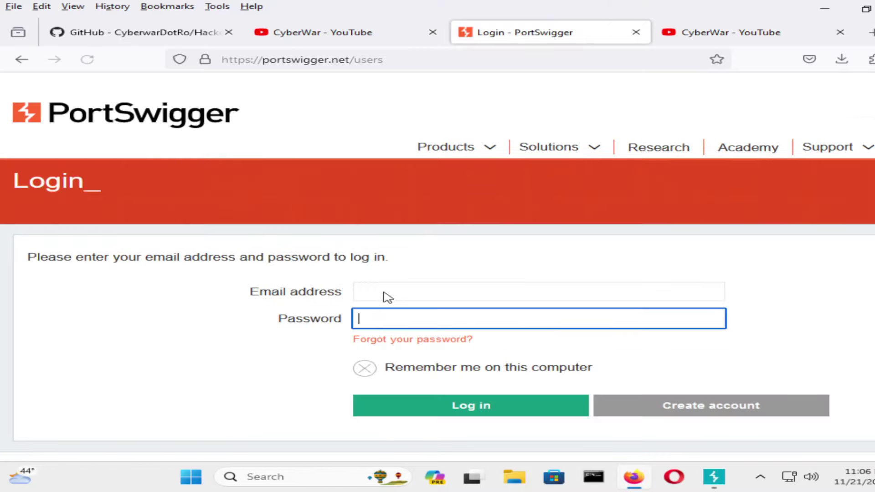
left_click(385, 294)
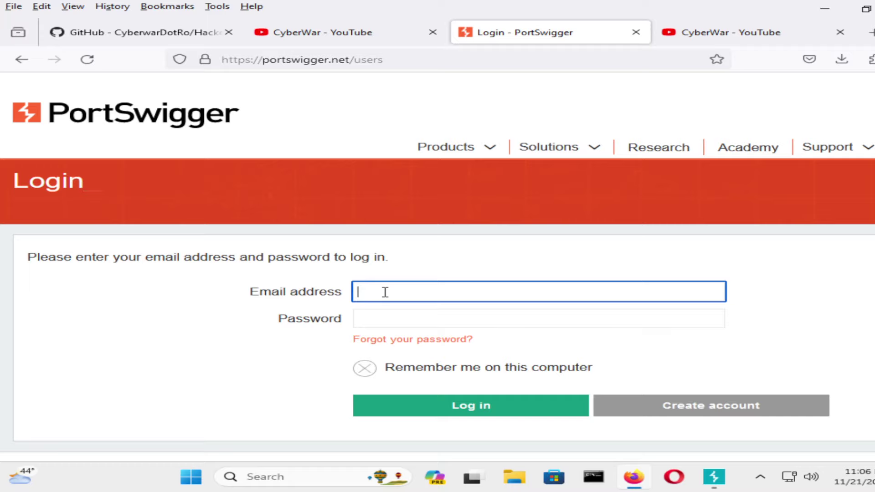
left_click(380, 318)
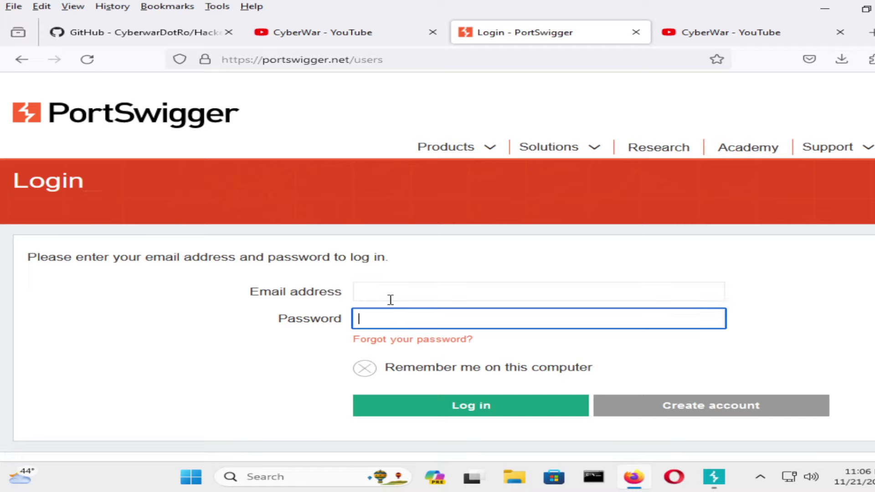
right_click(384, 318)
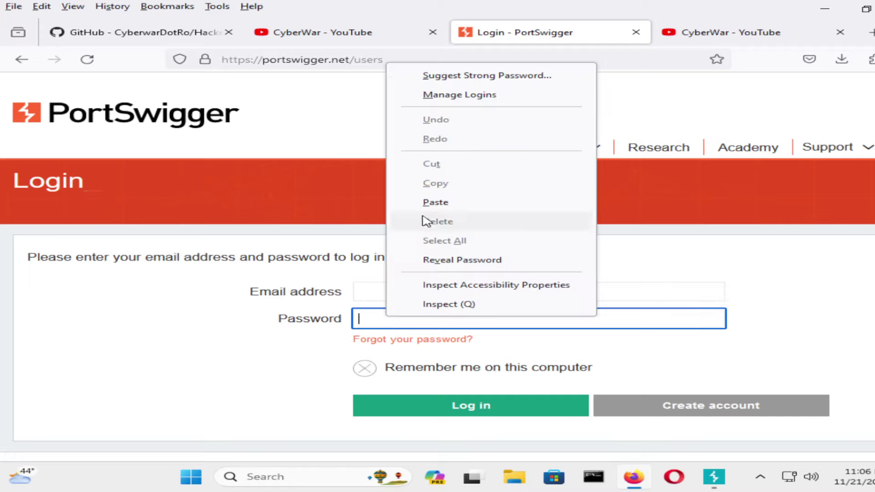
left_click(430, 201)
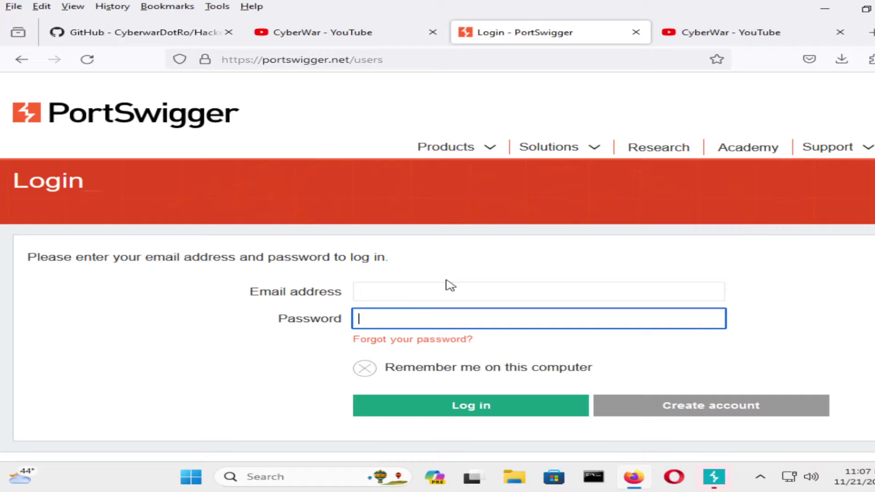
Browse Burp's Dashboard and Target tabs, including Issue definitions and Scope settings.
left_click(720, 479)
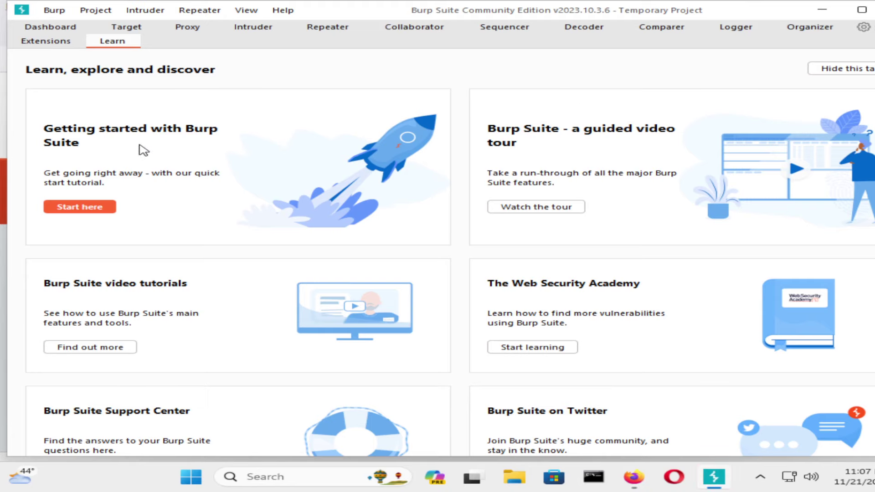
left_click(68, 27)
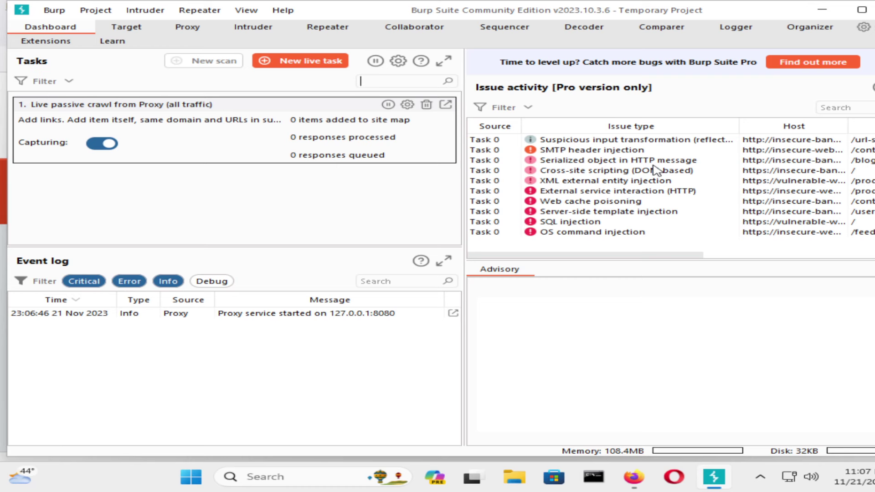
left_click(133, 28)
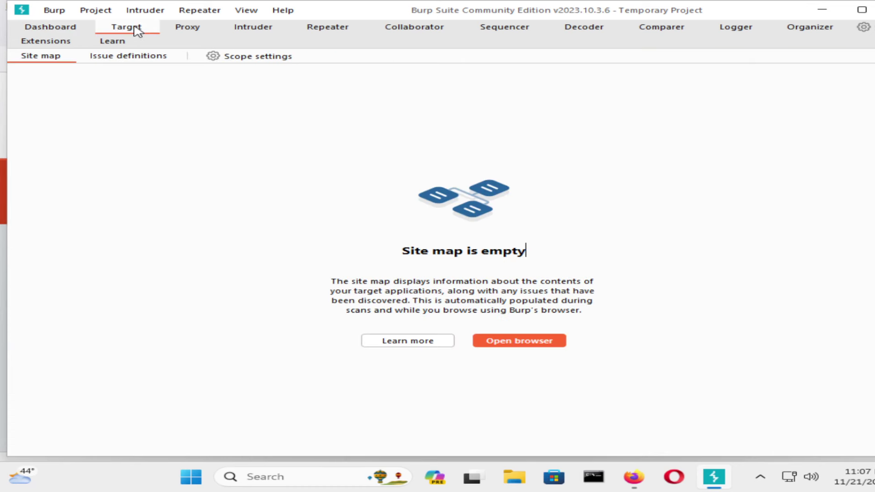
left_click(155, 58)
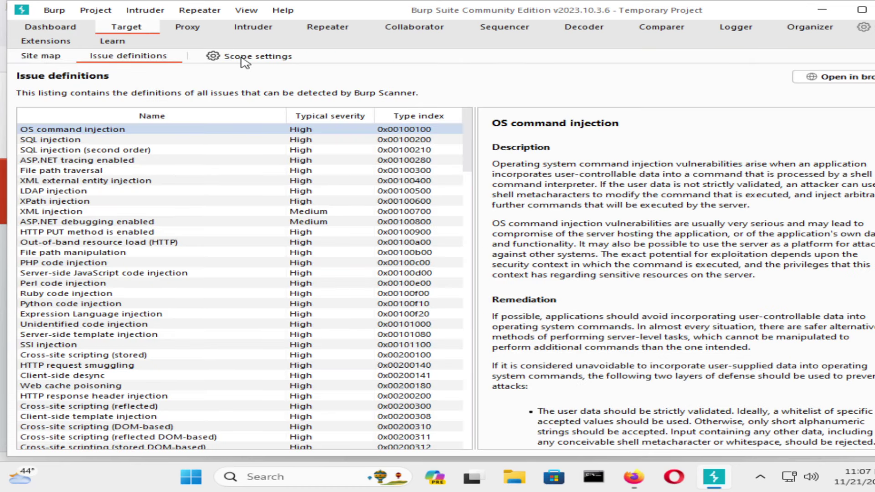
left_click(201, 58)
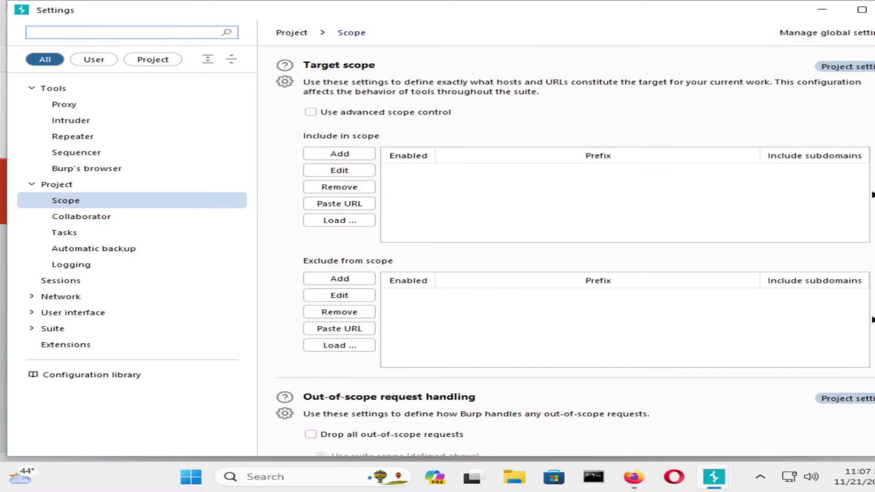
key("Escape")
View Proxy's Intercept, HTTP history and WebSockets history, then the Proxy settings with the 127.0.0.1:8080 listener.
left_click(187, 28)
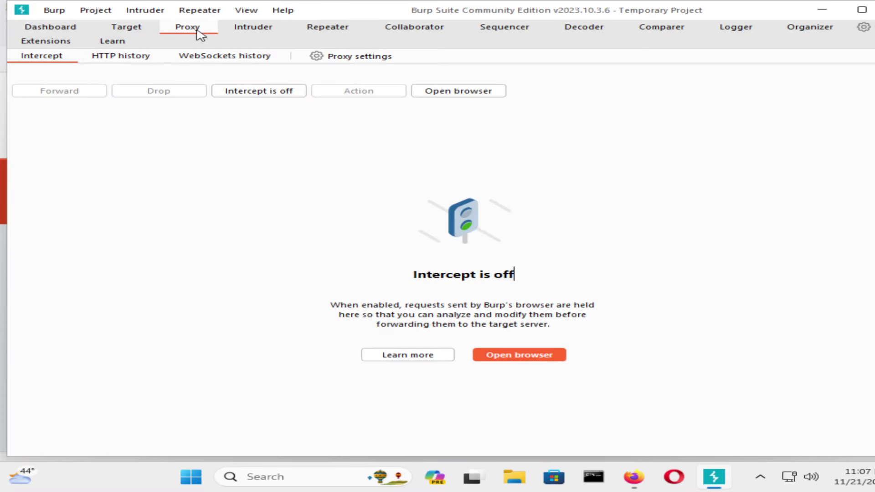
left_click(140, 60)
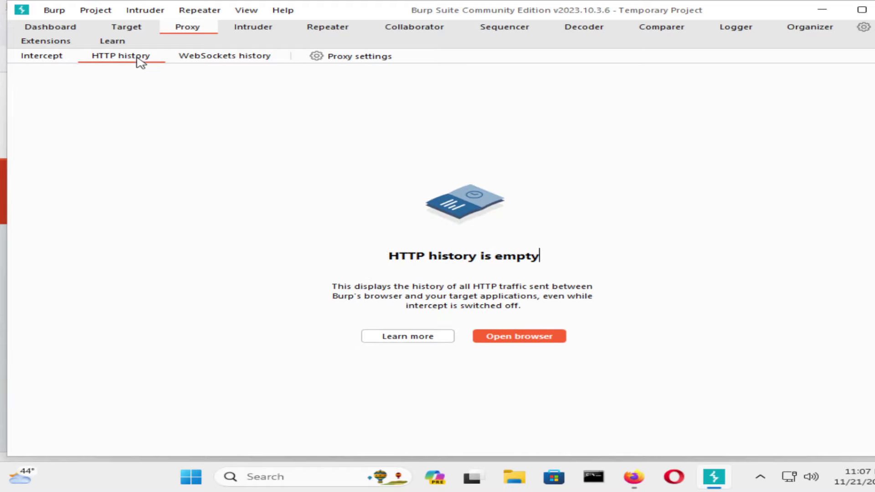
left_click(238, 59)
left_click(347, 56)
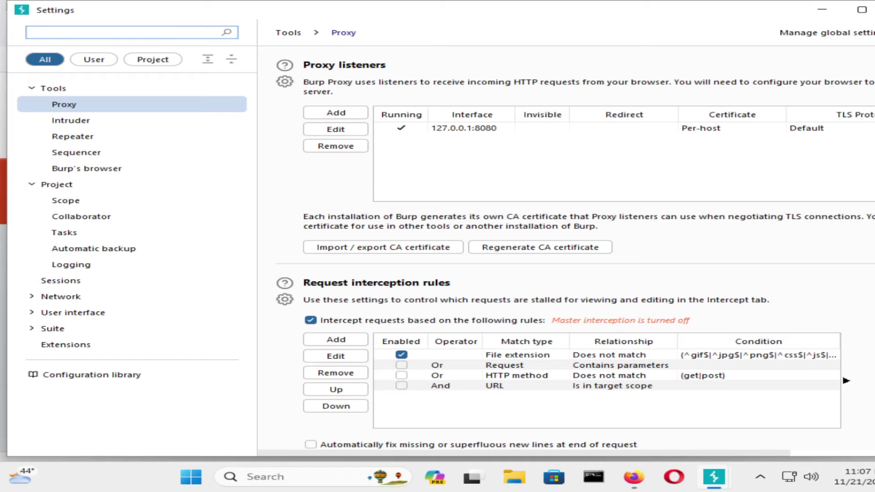
Close the settings, look at the HTTP history, and reopen the proxy settings.
key("Escape")
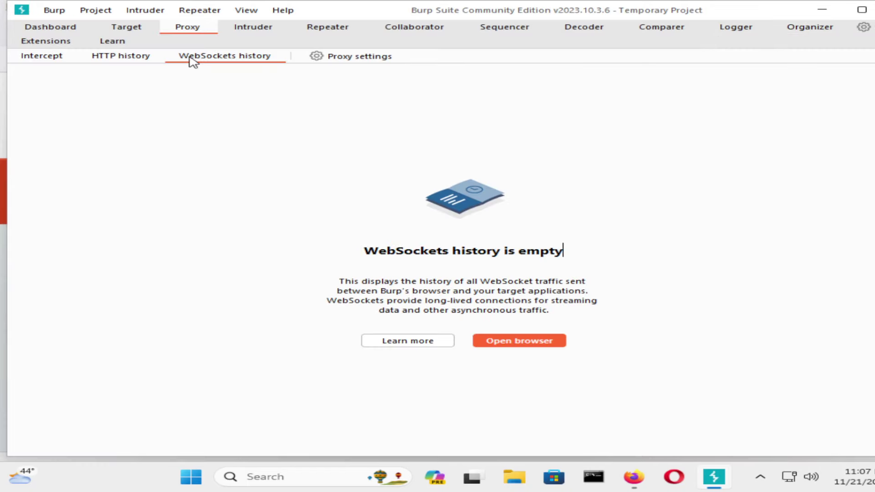
left_click(120, 57)
left_click(315, 56)
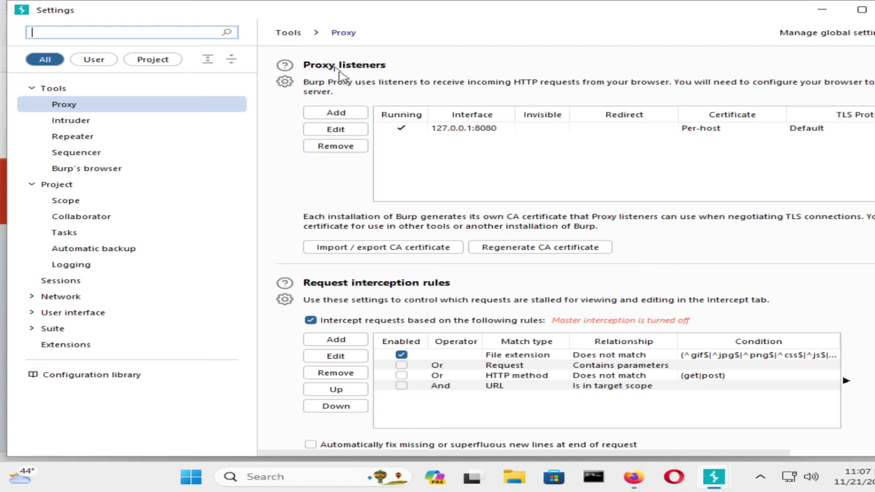
Review the 127.0.0.1:8080 listener's specific-address binding, cancel unchanged, then check Burp's browser settings and close.
left_click(475, 127)
left_click(336, 129)
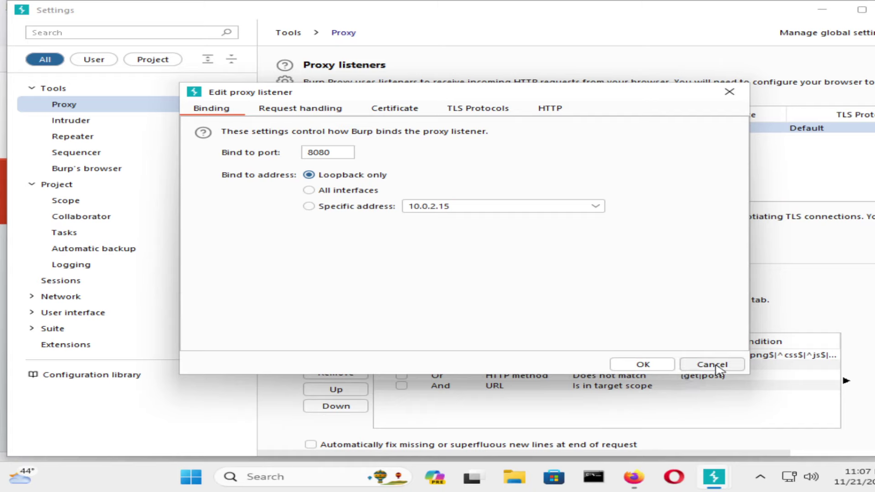
left_click(551, 206)
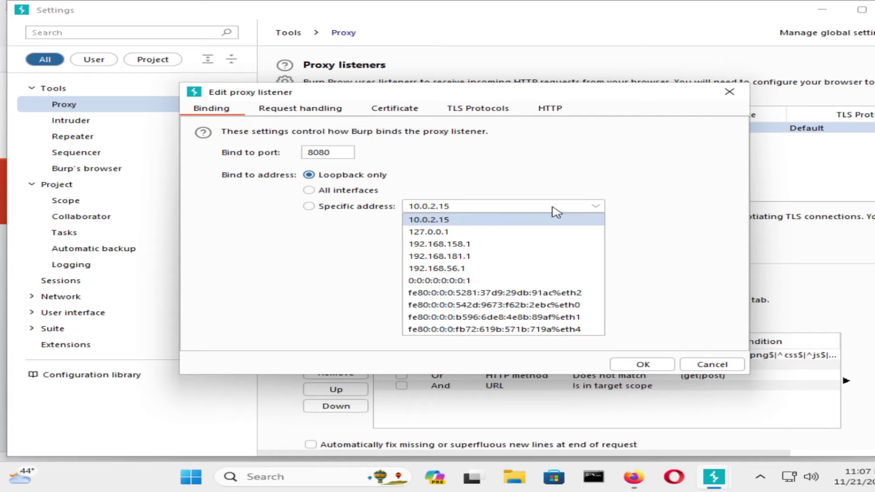
left_click(632, 212)
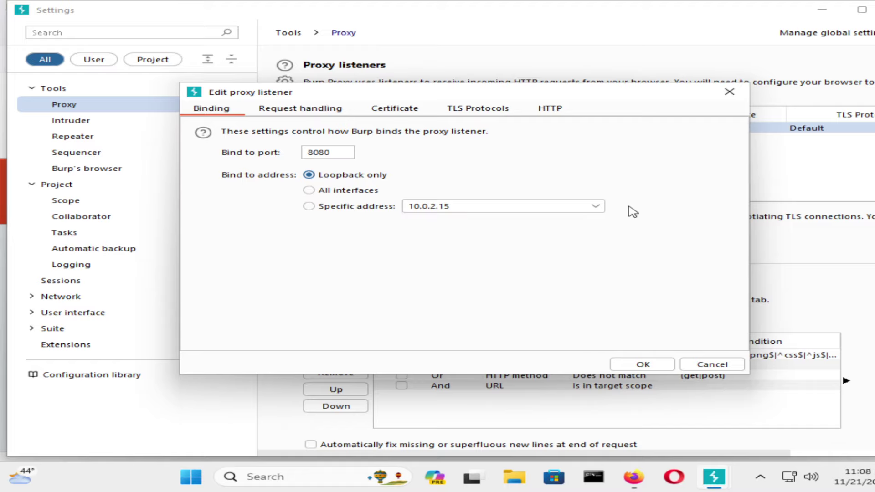
left_click(724, 366)
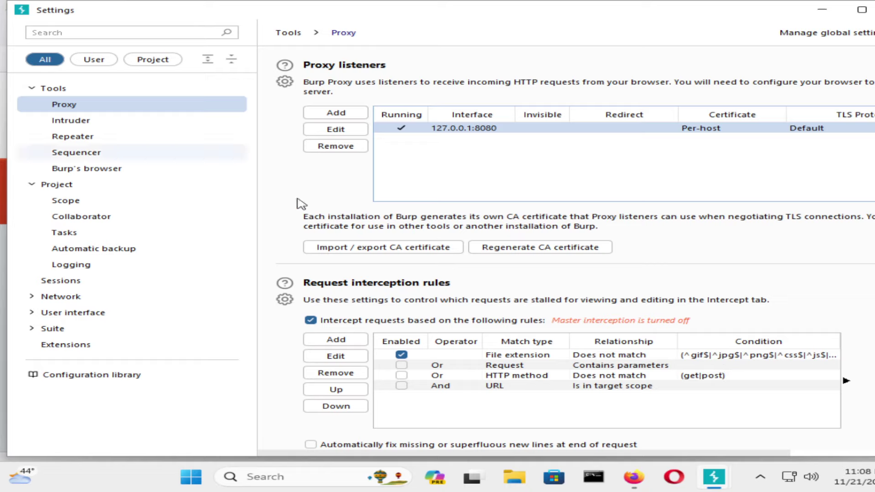
left_click(102, 171)
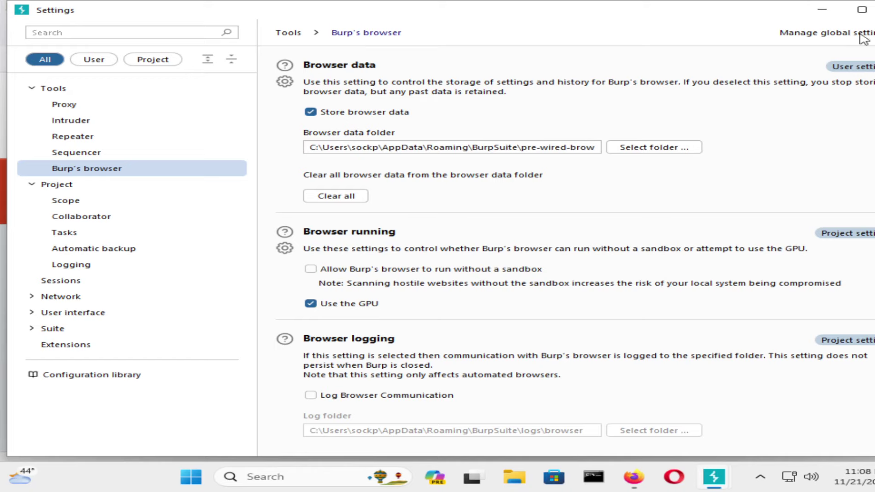
key("Escape")
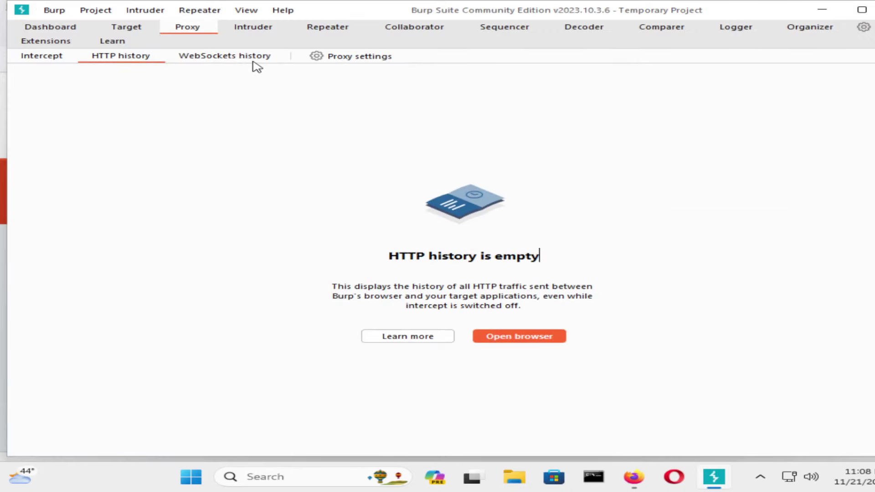
Look through the Intruder and Repeater getting-started pages and their menus.
left_click(287, 32)
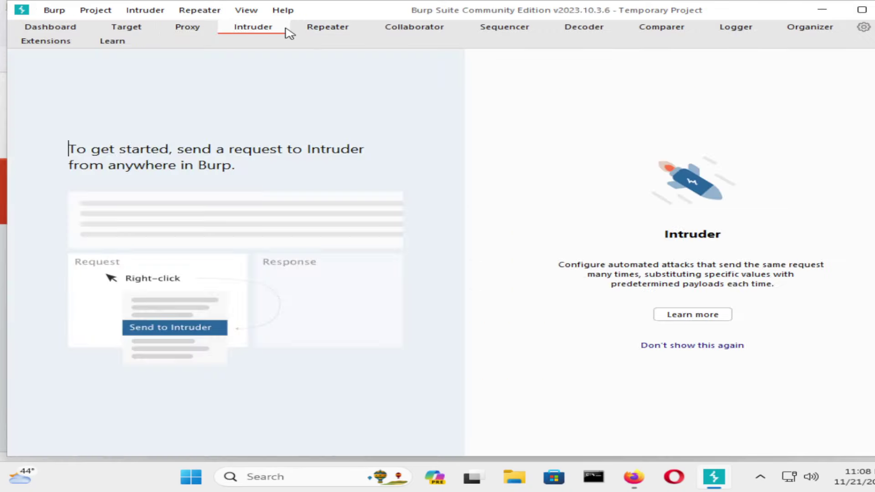
left_click(322, 33)
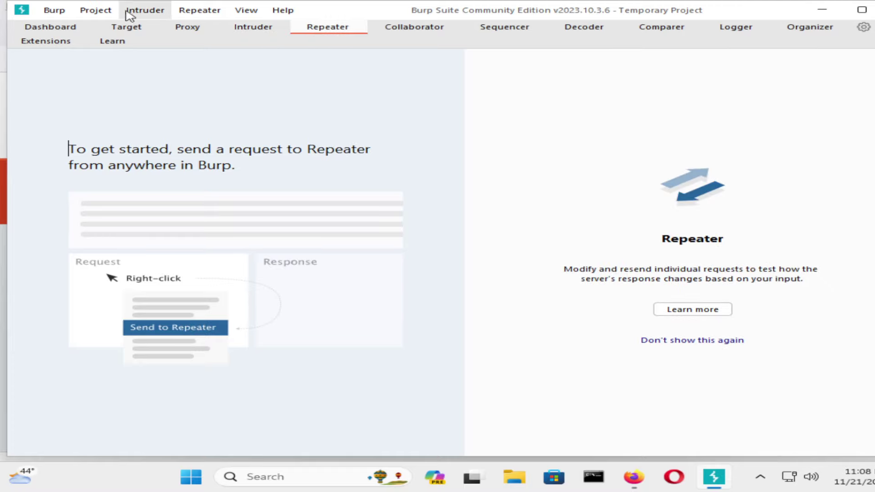
left_click(97, 11)
left_click(147, 11)
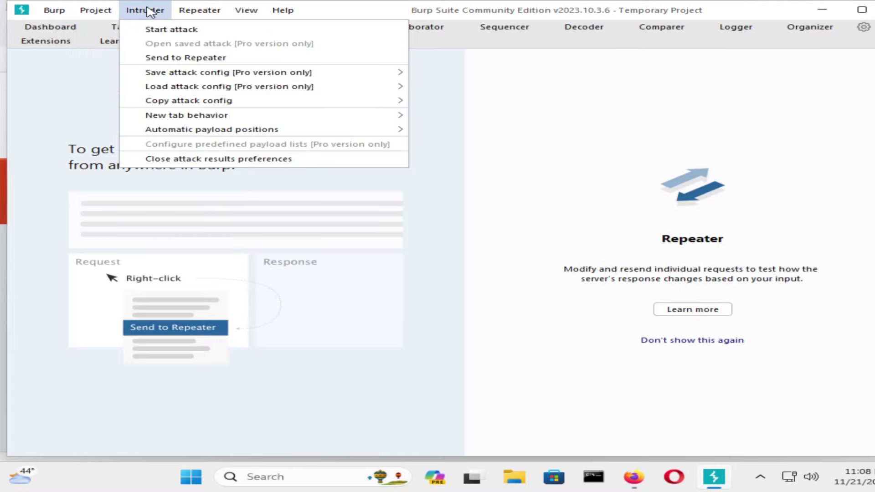
left_click(200, 11)
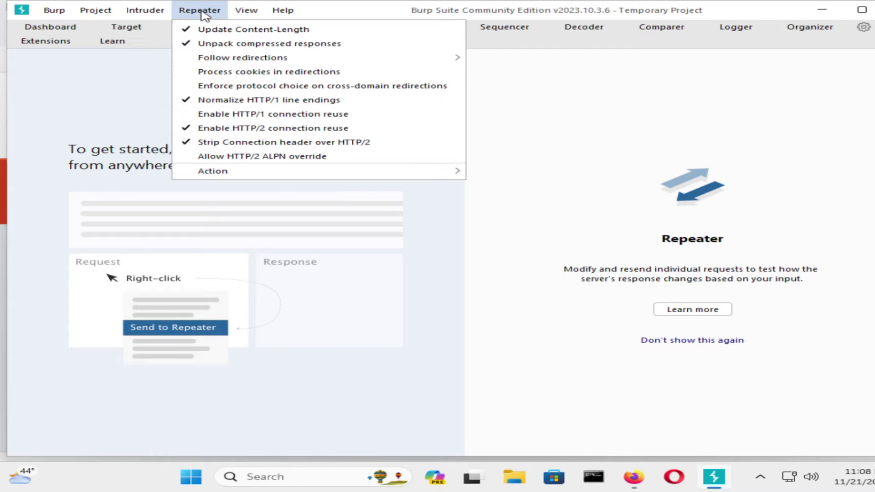
mouse_move(266, 172)
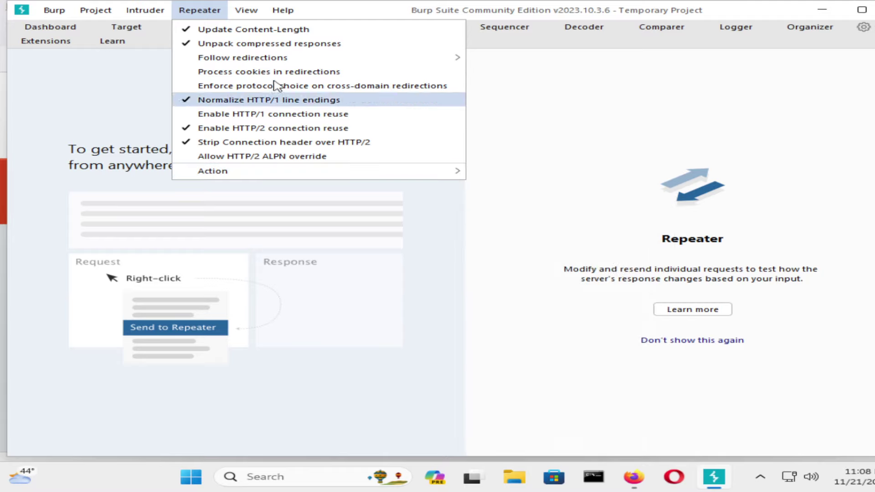
left_click(245, 12)
Browse the Burp, project and Intruder menus and the Dashboard, then show the empty Target site map.
left_click(54, 12)
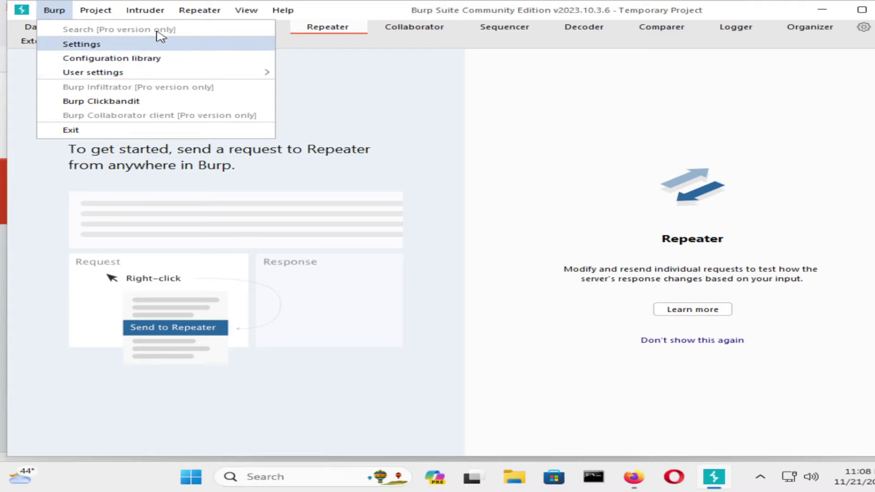
left_click(97, 12)
left_click(96, 11)
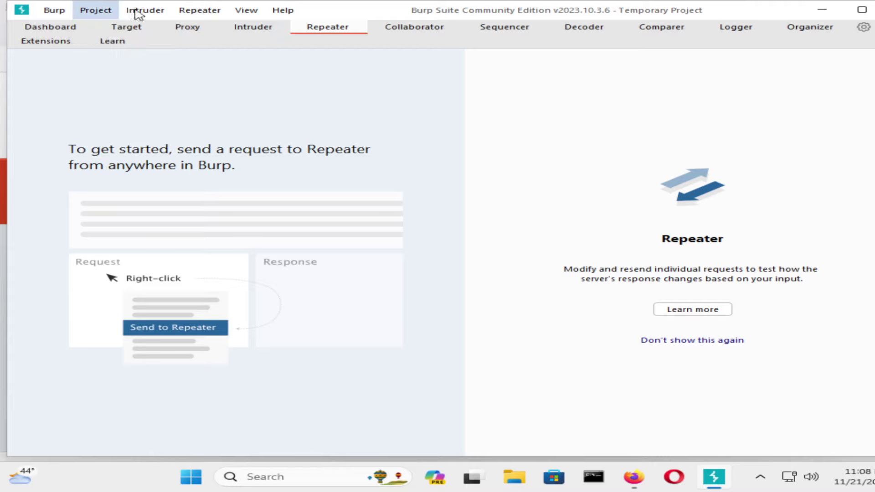
left_click(137, 13)
left_click(94, 12)
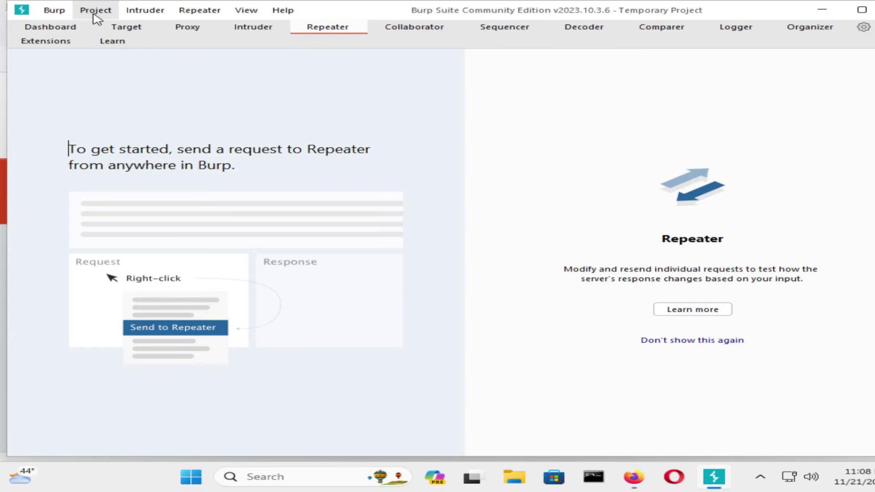
left_click(121, 28)
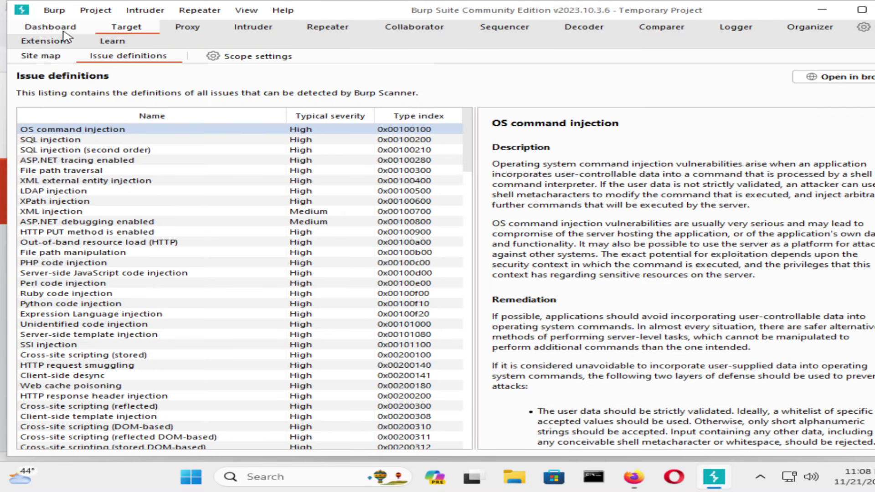
left_click(52, 28)
left_click(132, 29)
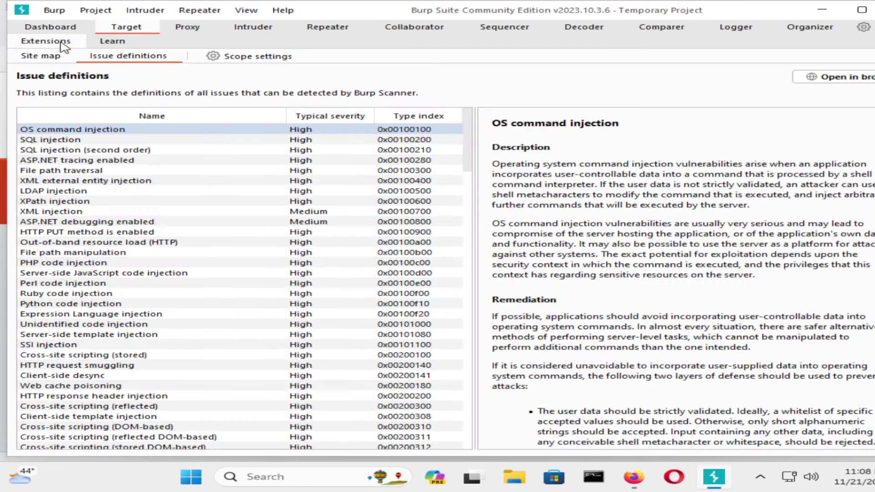
left_click(53, 59)
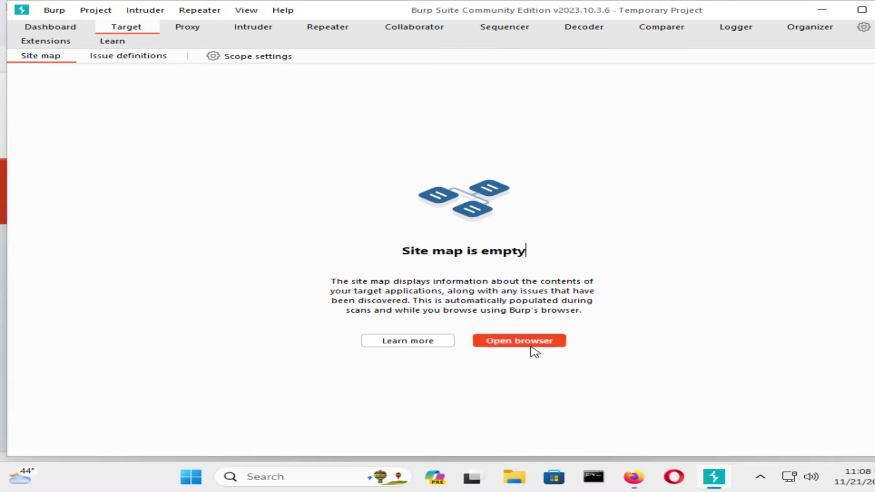
Minimize Burp and Firefox, then restore Burp from the taskbar.
left_click(814, 7)
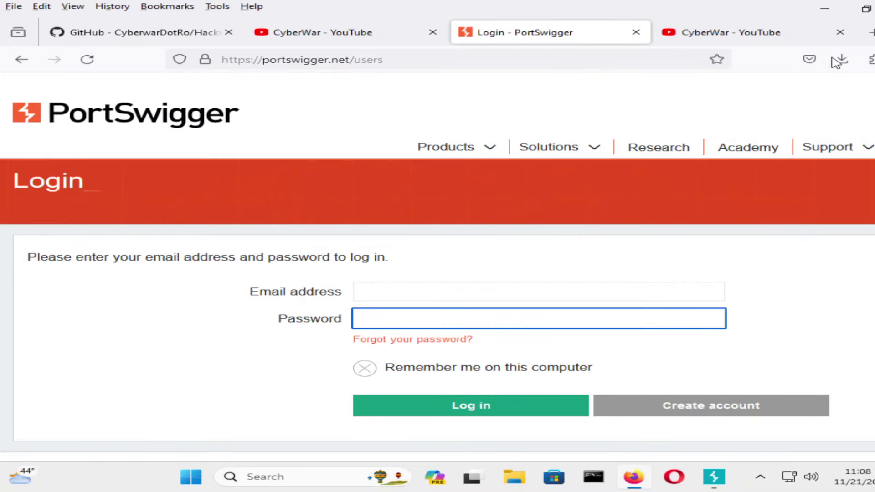
left_click(825, 8)
mouse_move(733, 484)
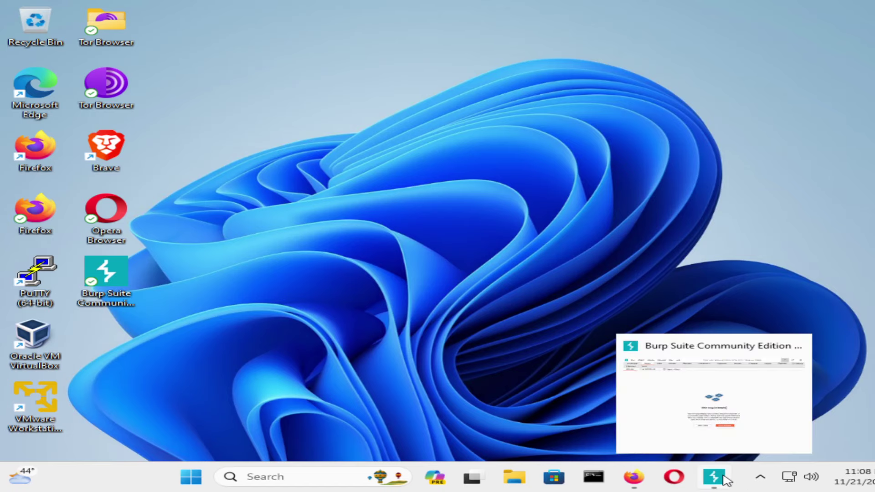
left_click(725, 479)
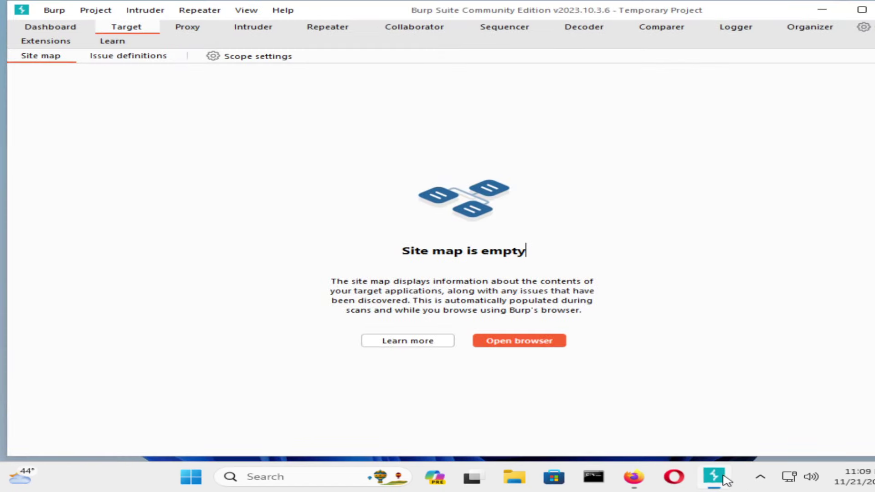
Launch Burp's built-in Chromium browser and snap it to the left half, Burp on the right.
left_click(507, 340)
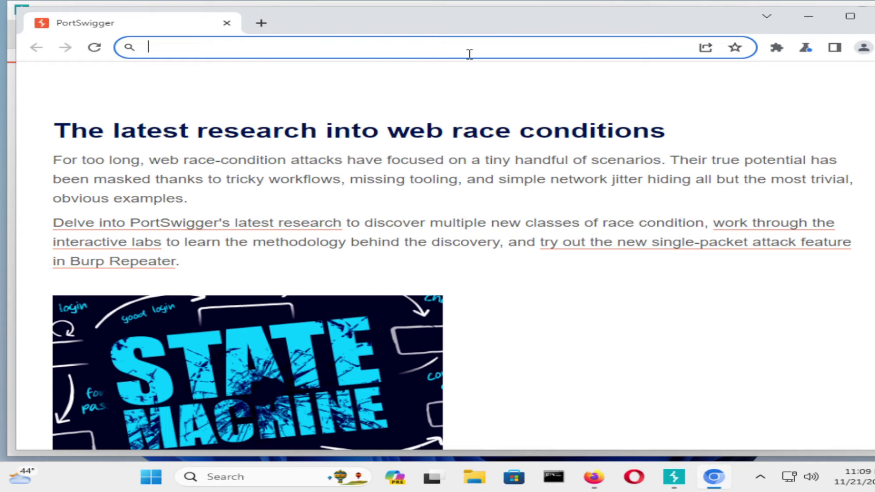
left_click(464, 98)
key("super+Right")
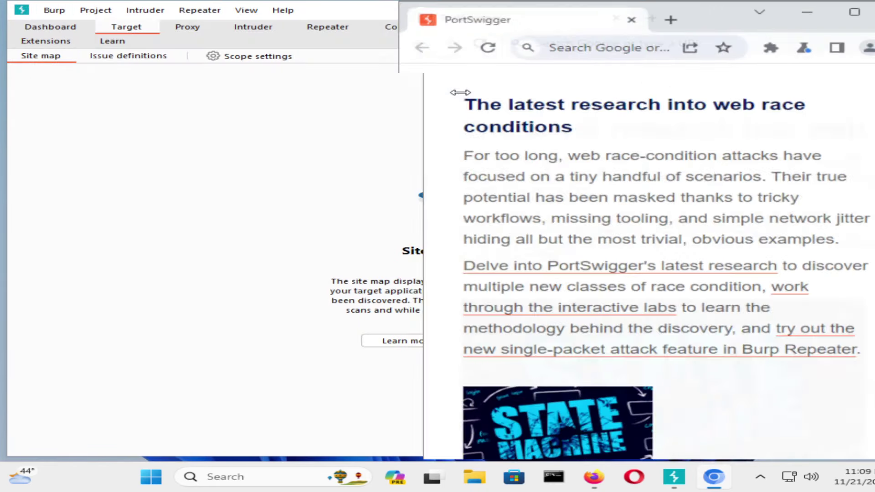
left_click(302, 148)
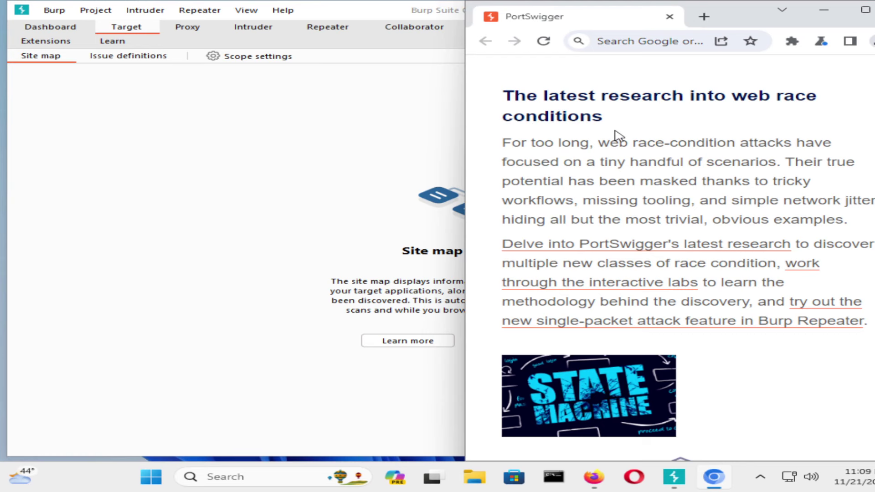
key("super+Left")
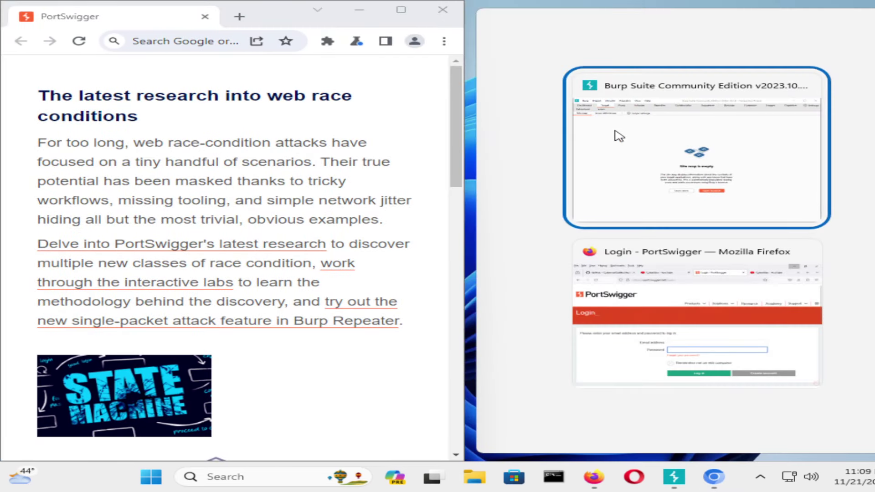
left_click(618, 135)
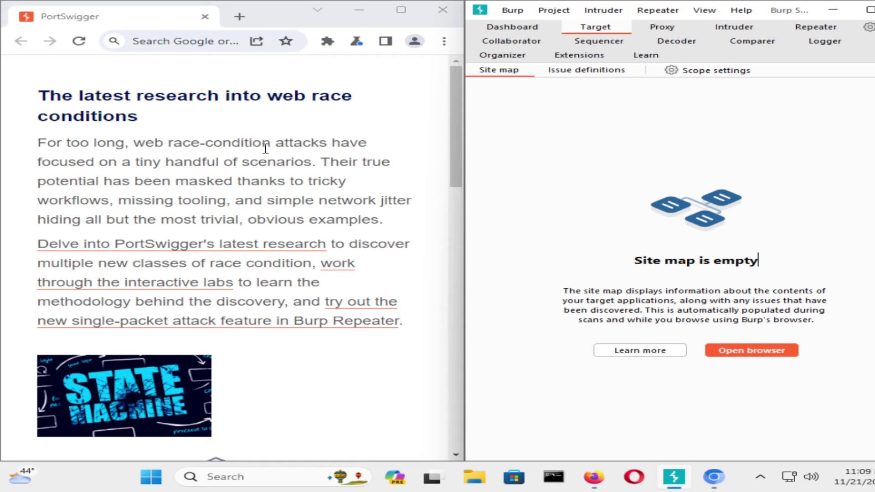
left_click(210, 47)
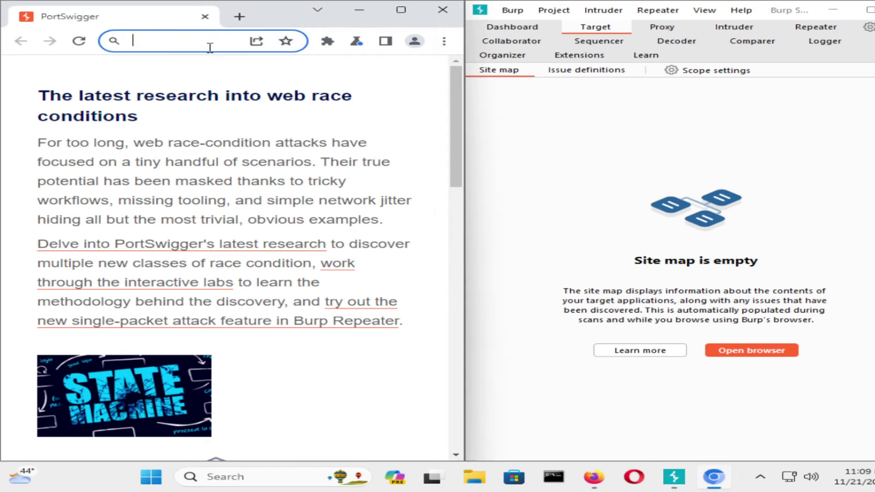
type("https")
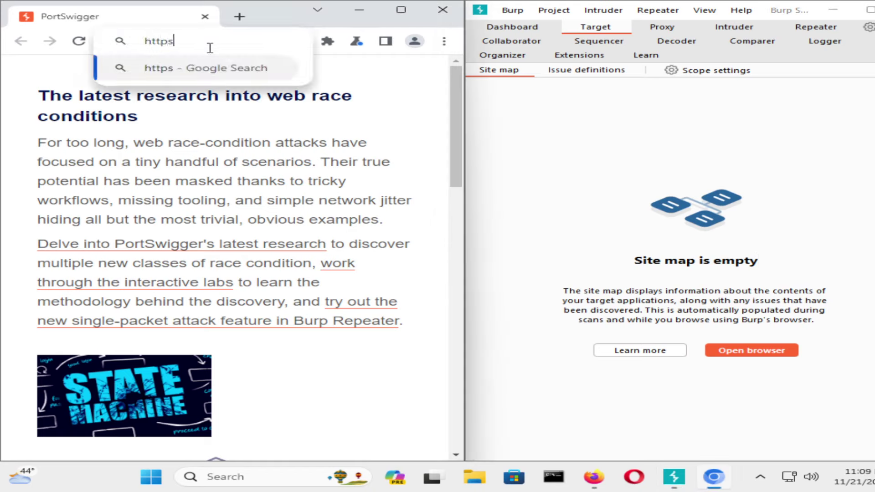
type("://www")
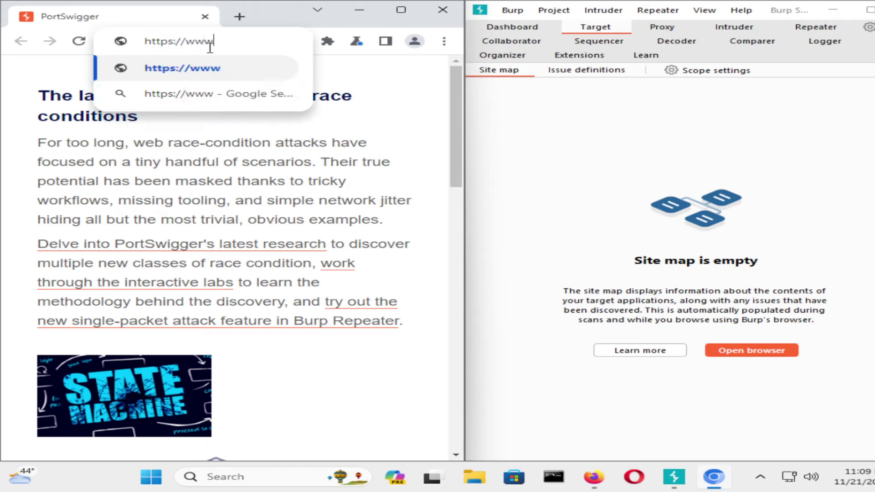
type(".")
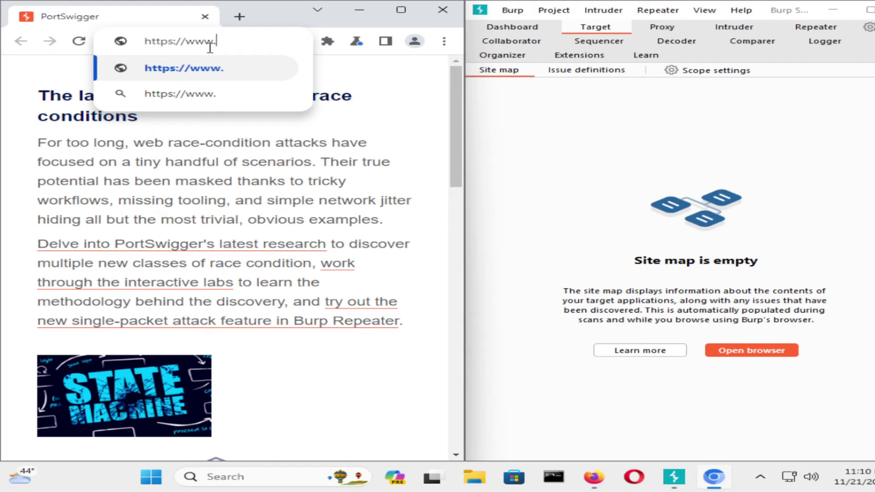
type("hackerone.com")
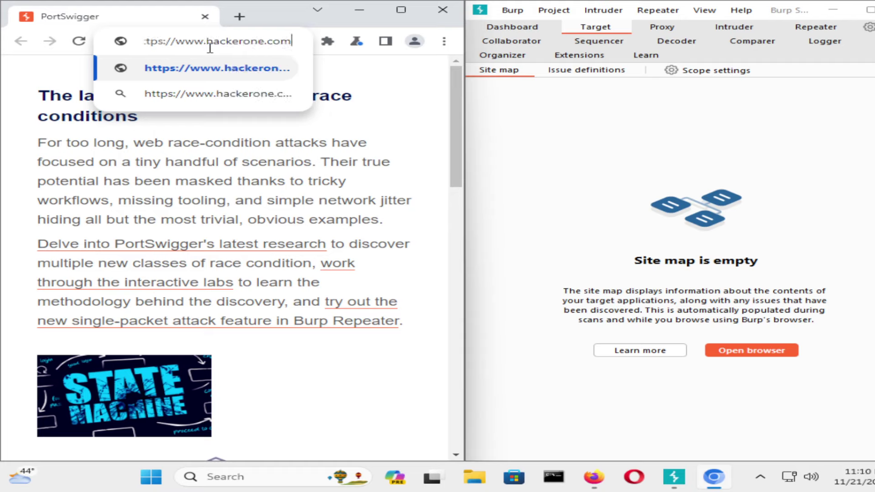
key("Return")
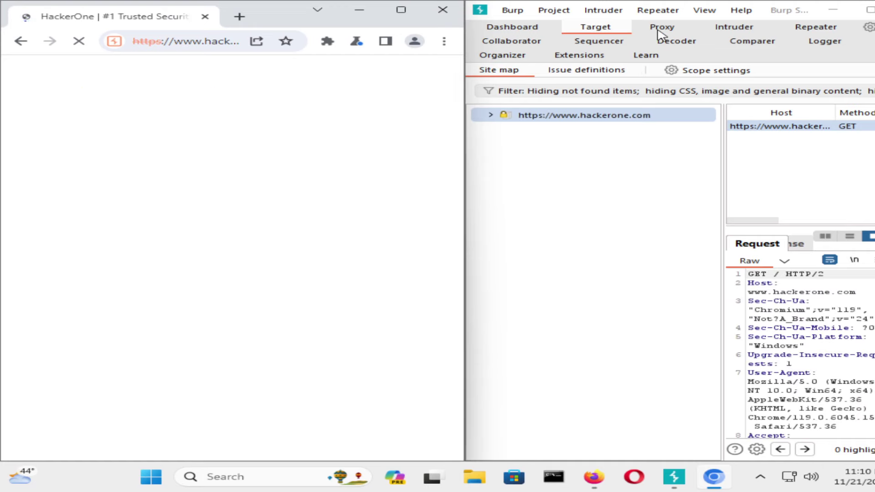
Show Proxy HTTP history, dismiss the Bambdas popup, and accept HackerOne's cookie consent.
left_click(659, 29)
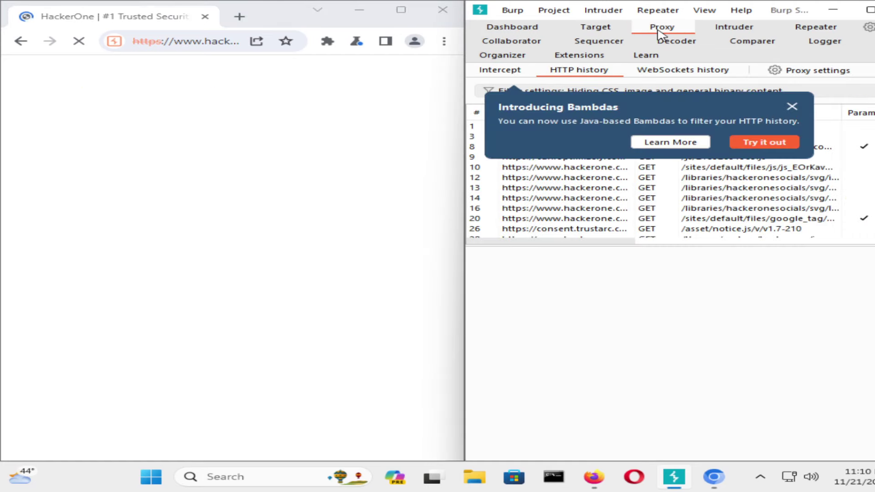
left_click(792, 107)
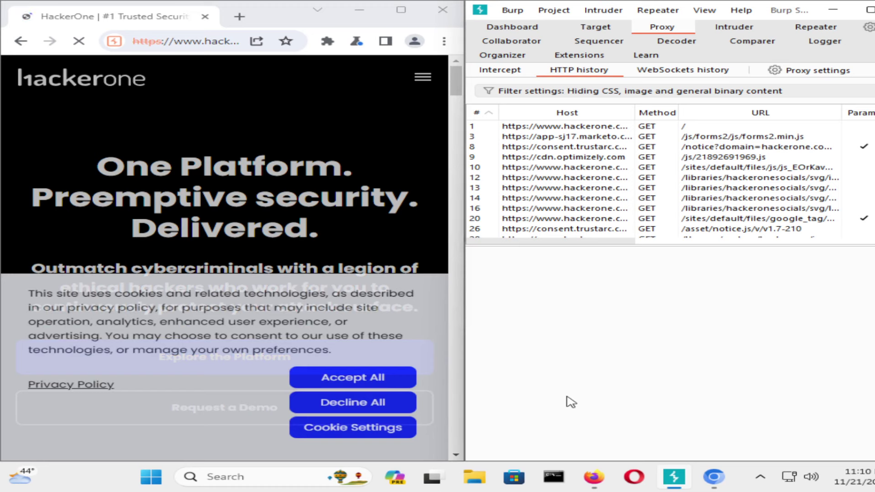
left_click(394, 383)
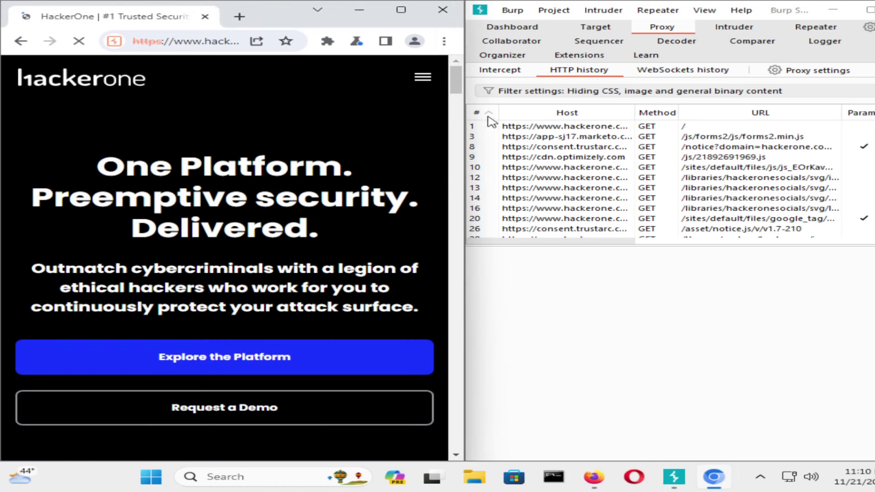
left_click(487, 114)
left_click(487, 114)
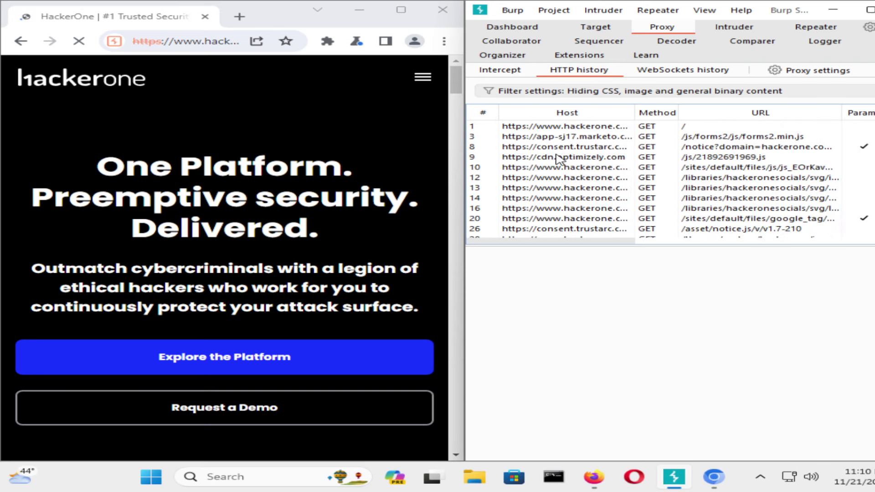
Inspect the captured HackerOne GET / and marketo forms2.min.js requests.
left_click(574, 128)
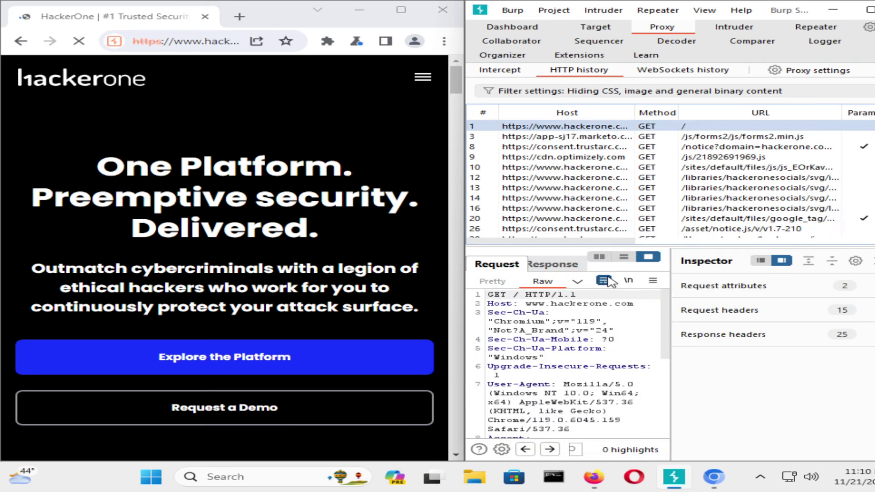
scroll(610, 338, "down", 5)
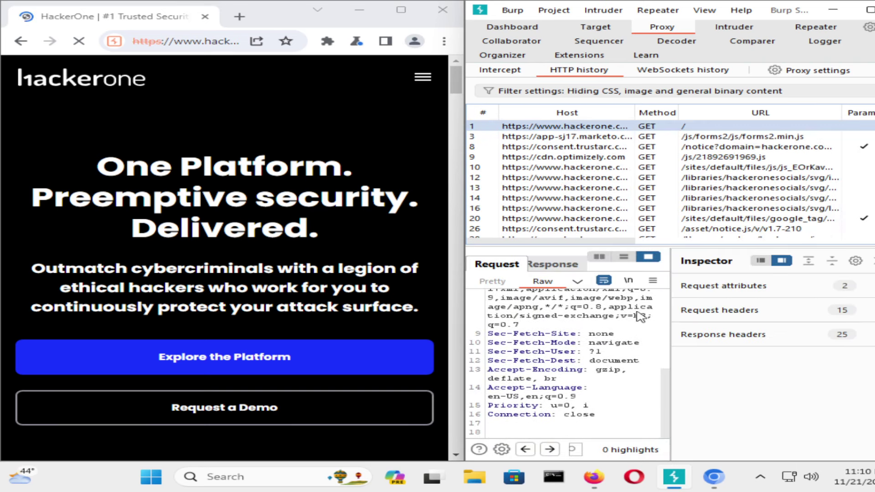
left_click(611, 137)
scroll(606, 180, "down", 10)
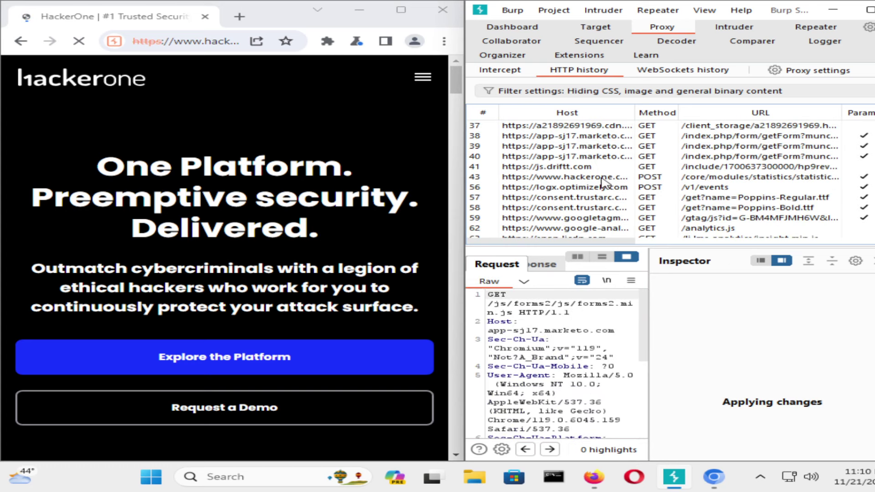
scroll(601, 187, "up", 5)
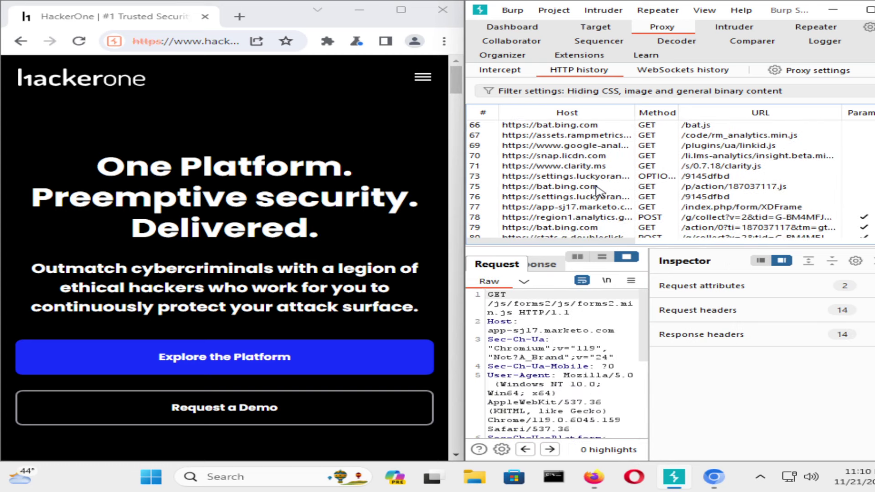
scroll(302, 210, "down", 1)
scroll(301, 211, "down", 5)
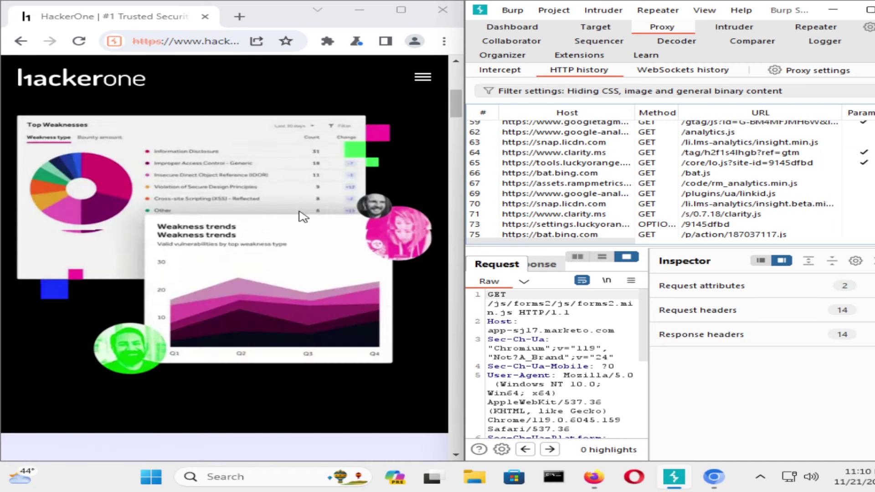
scroll(302, 211, "up", 6)
Turn interception on, forward the held imgix image request, and maximize Burp.
left_click(500, 69)
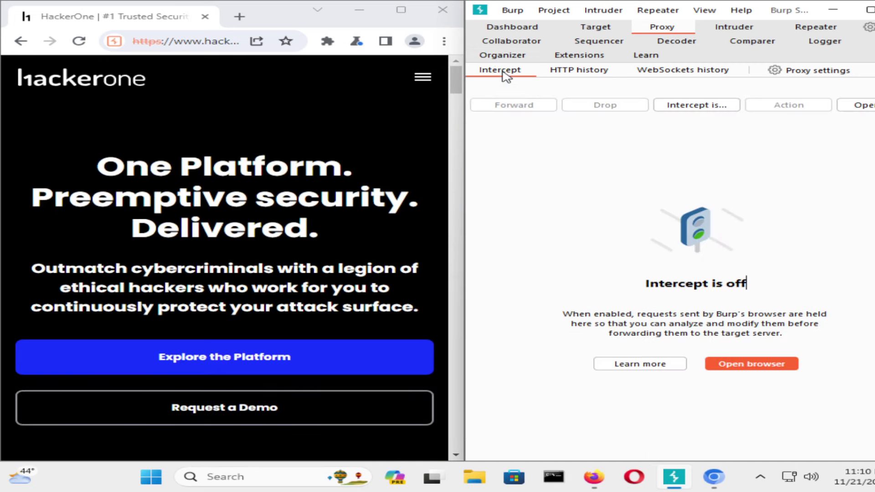
left_click(688, 106)
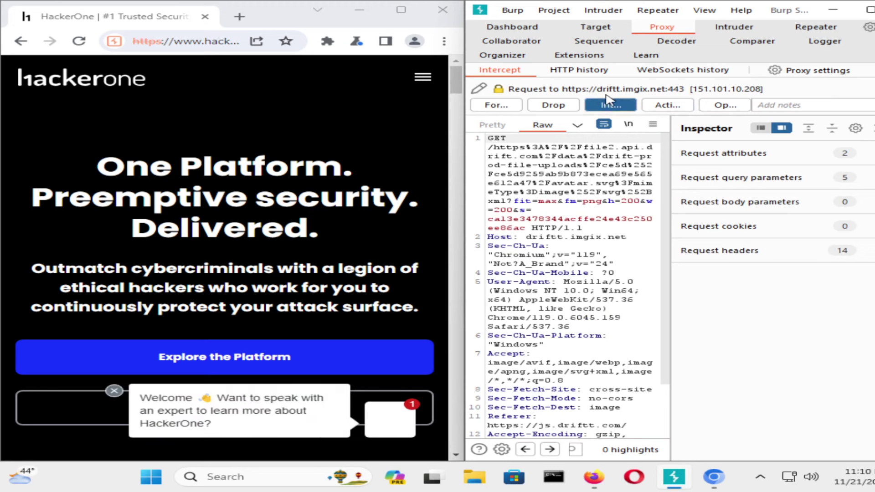
scroll(599, 207, "down", 3)
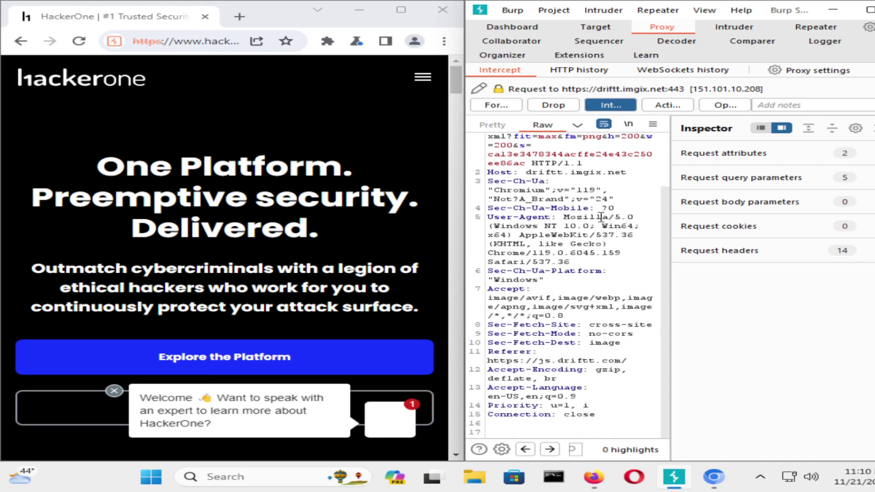
scroll(606, 232, "up", 3)
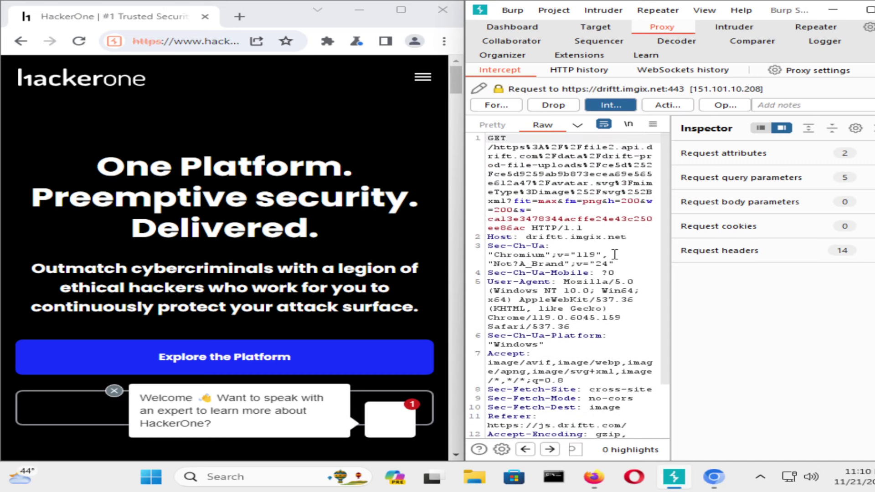
scroll(614, 254, "down", 3)
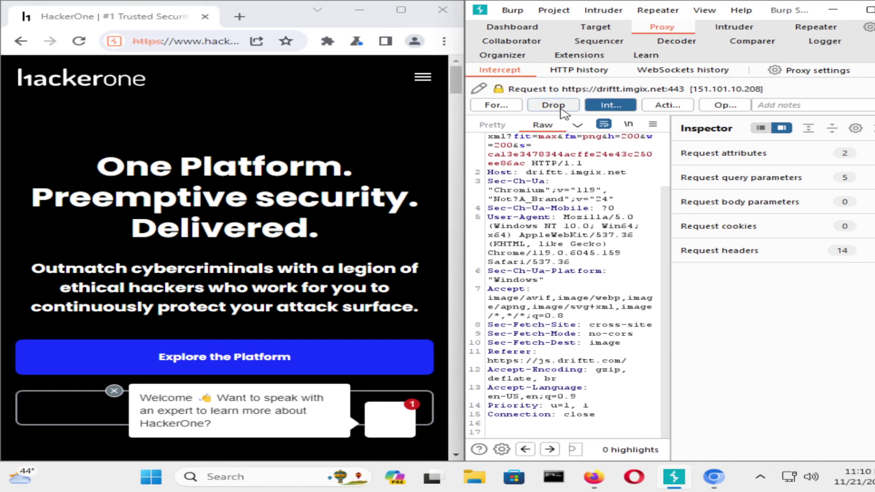
left_click(497, 106)
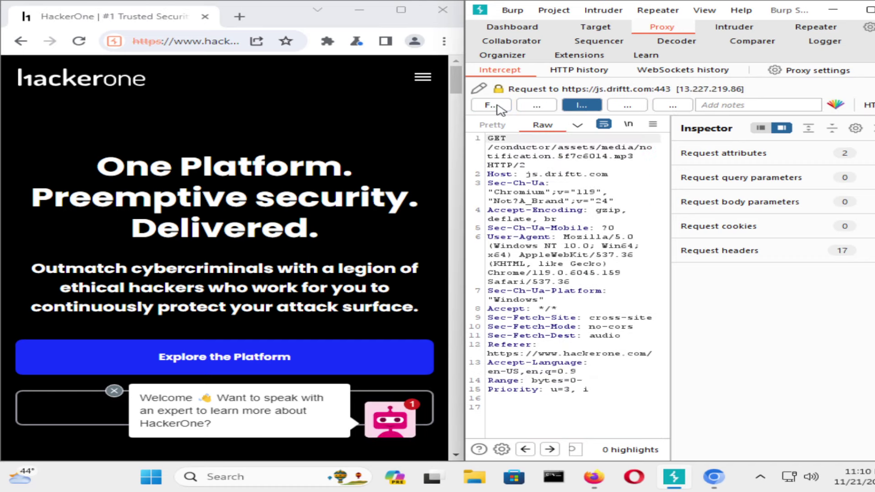
left_click(868, 10)
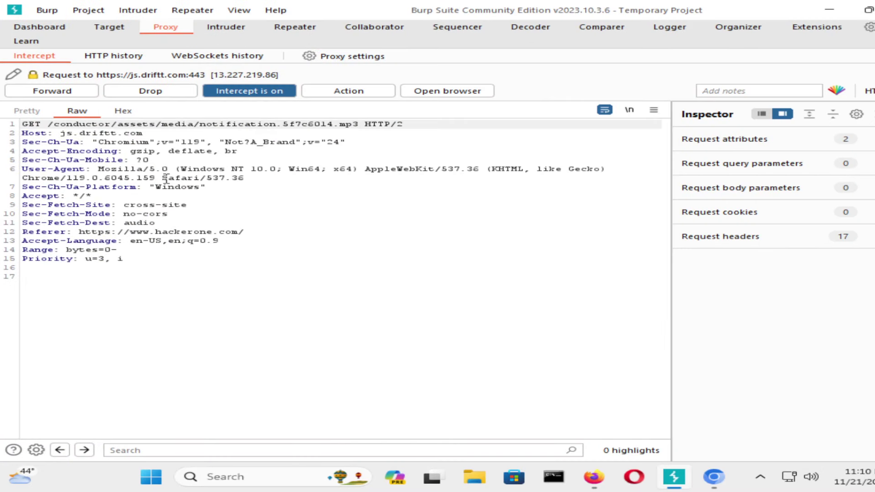
Append '2' to the held notification request's Referer header and forward it.
left_click(210, 230)
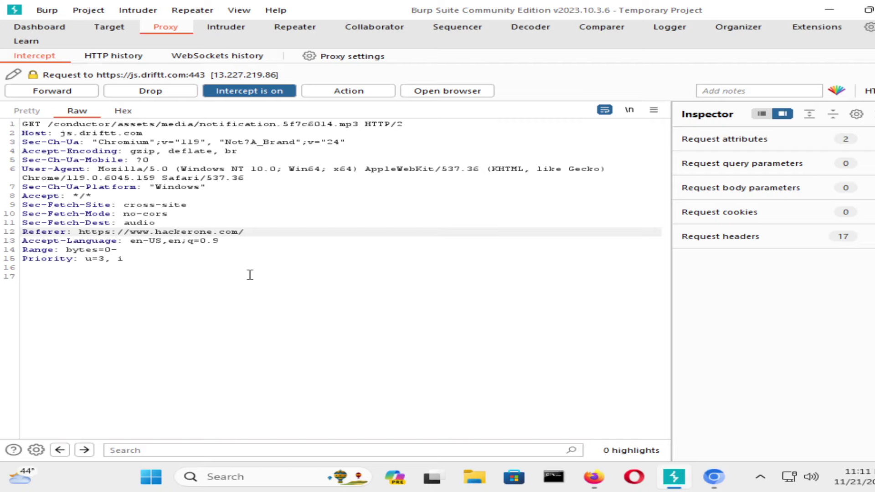
key("Down")
key("Up")
type("2")
left_click(76, 92)
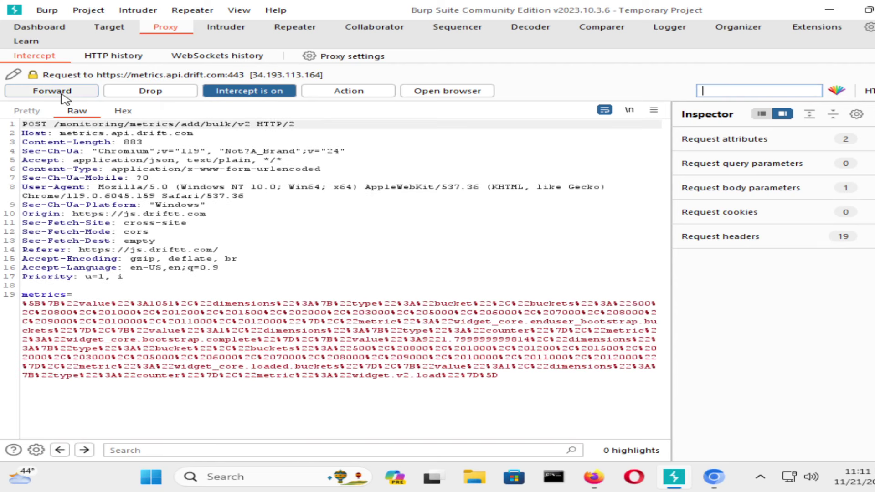
Forward the queued drift, clarity and WebSocket items until the intercept queue is empty.
left_click(69, 95)
left_click(68, 92)
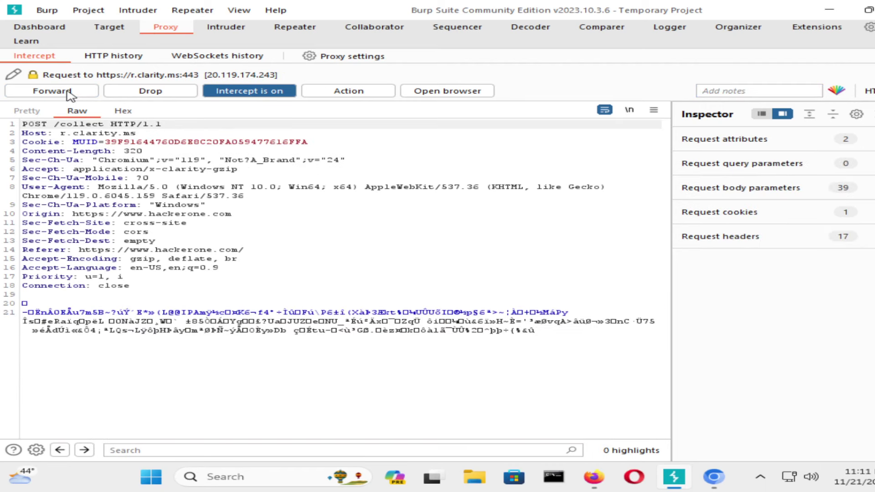
left_click(68, 93)
left_click(68, 94)
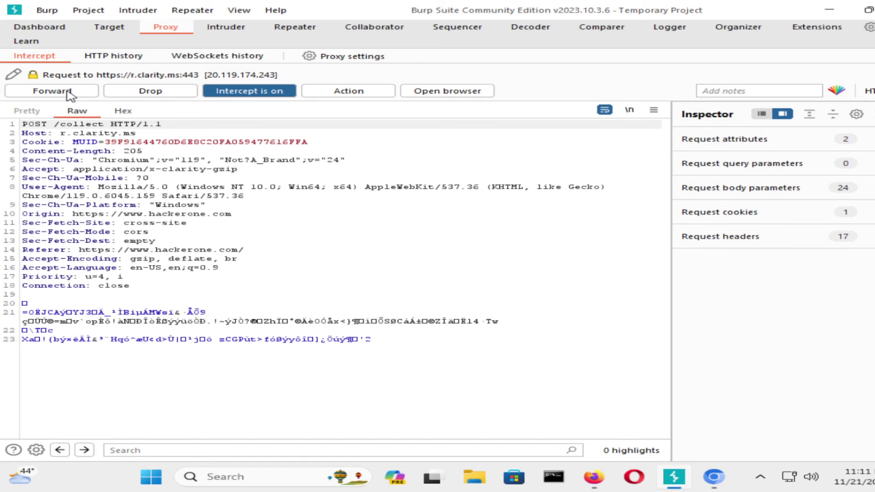
left_click(69, 93)
left_click(69, 93)
left_click(70, 93)
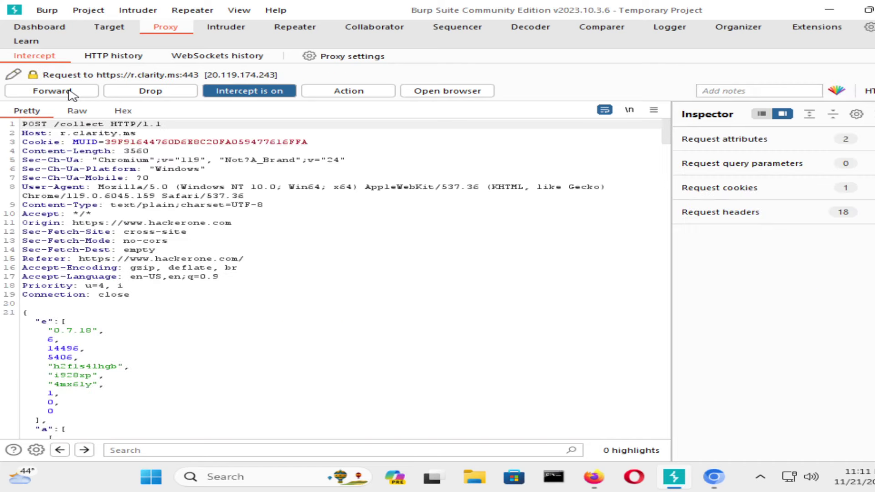
left_click(70, 93)
left_click(70, 94)
left_click(70, 93)
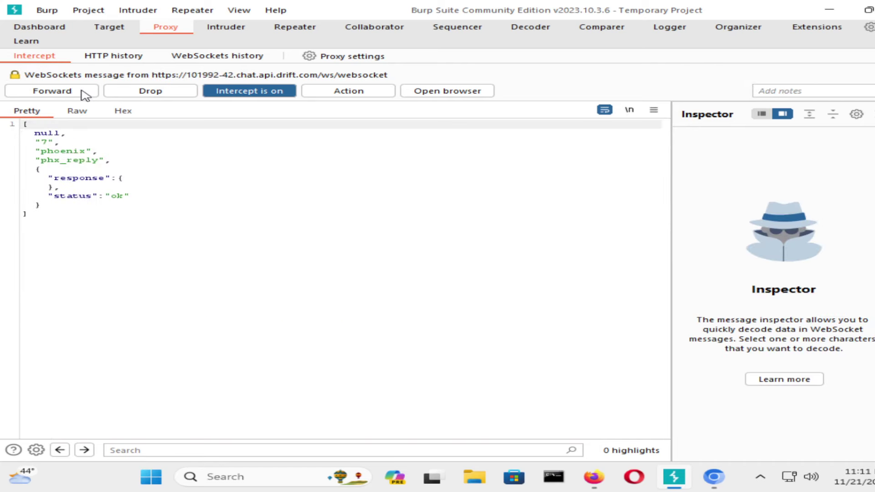
left_click(82, 94)
left_click(83, 94)
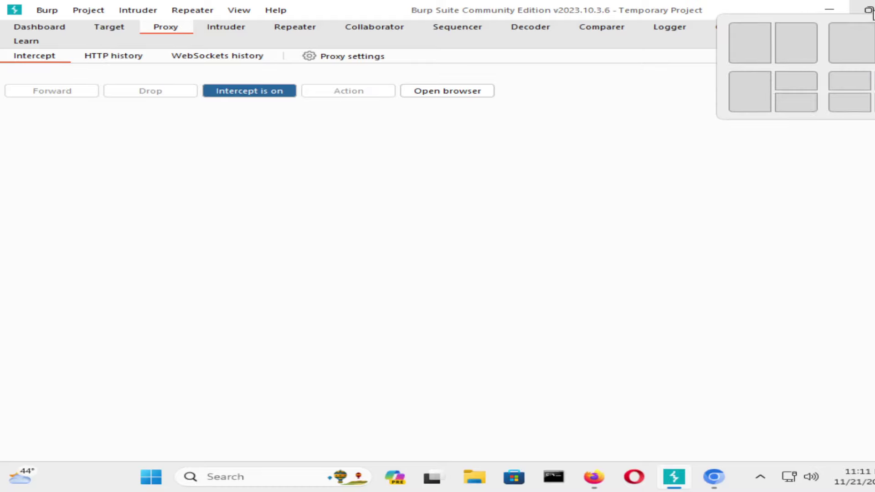
Shrink and minimize Burp, then snap the browser to the left half.
left_click(862, 11)
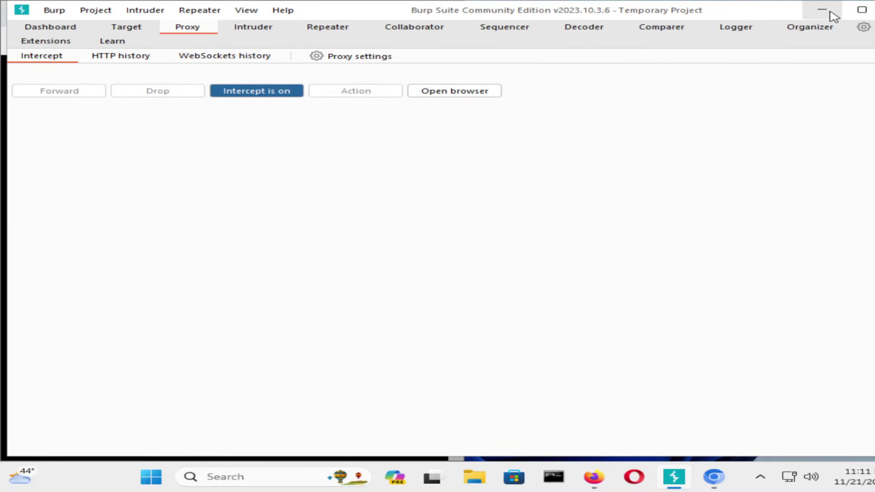
left_click(822, 9)
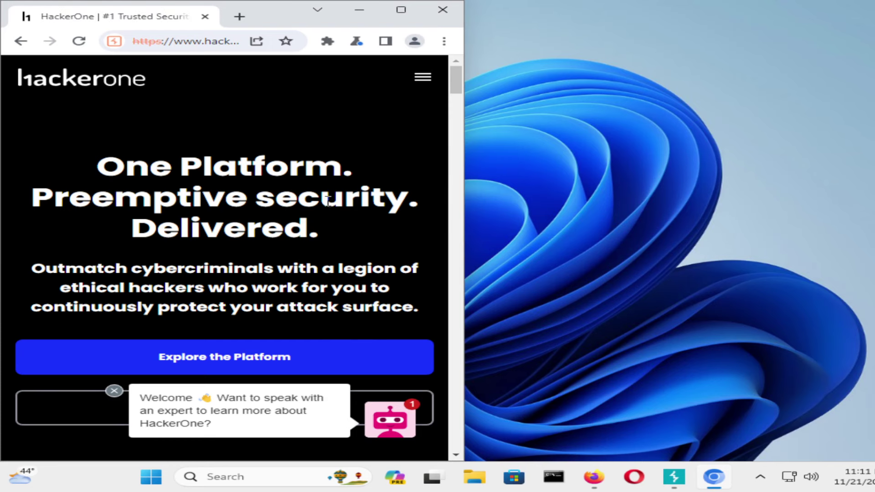
key("super+Right")
key("super+Left")
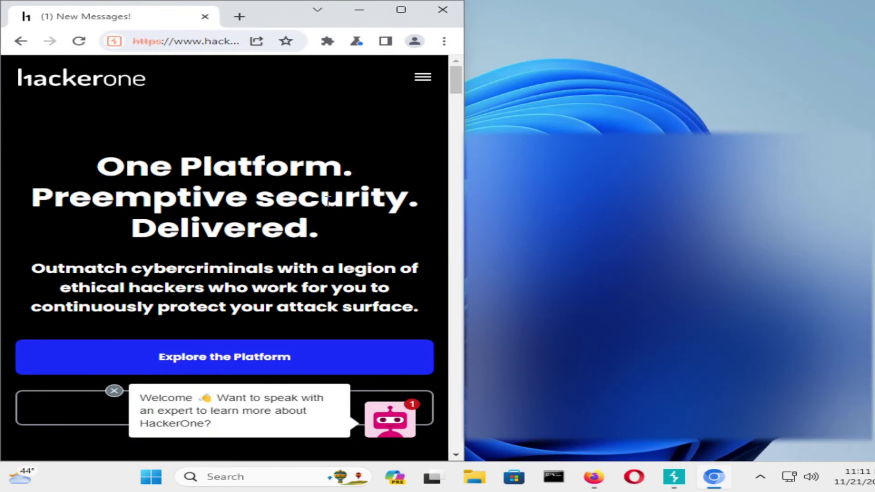
Choose Burp in Snap Assist so it fills the right half beside the browser.
key("Return")
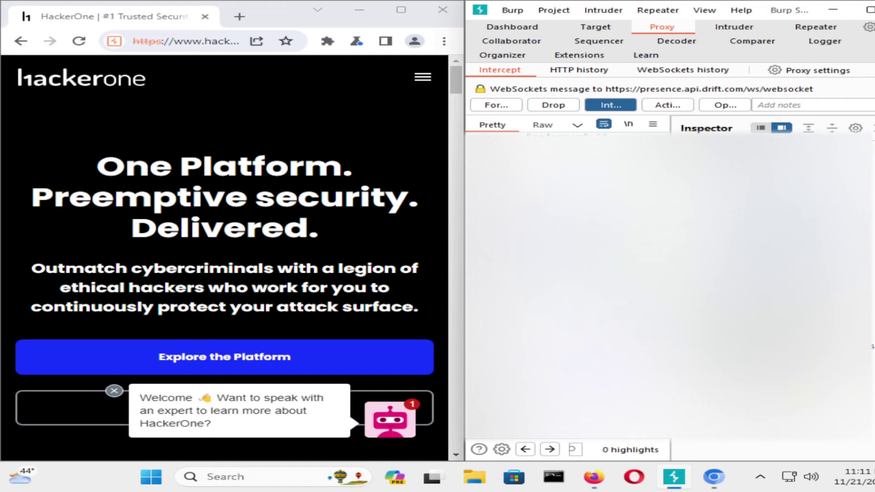
Forward the five held presence and chat drift WebSocket messages.
mouse_move(680, 489)
mouse_move(421, 490)
left_click(489, 104)
left_click(490, 105)
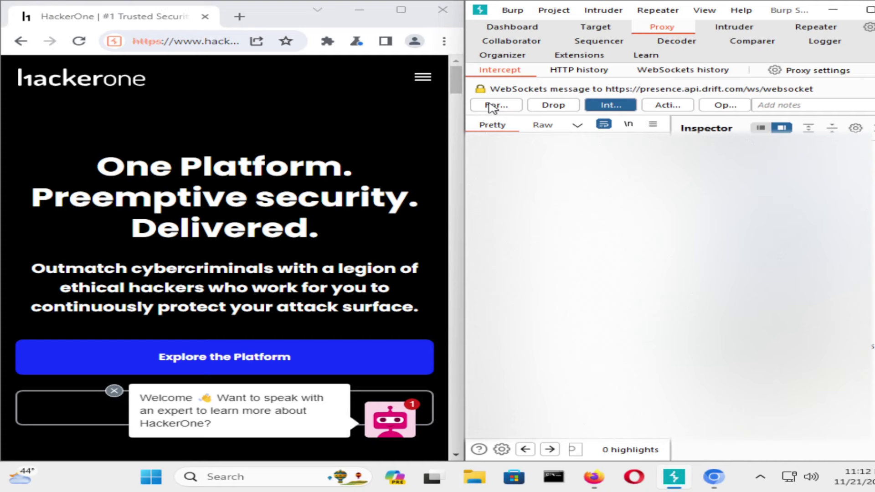
left_click(490, 105)
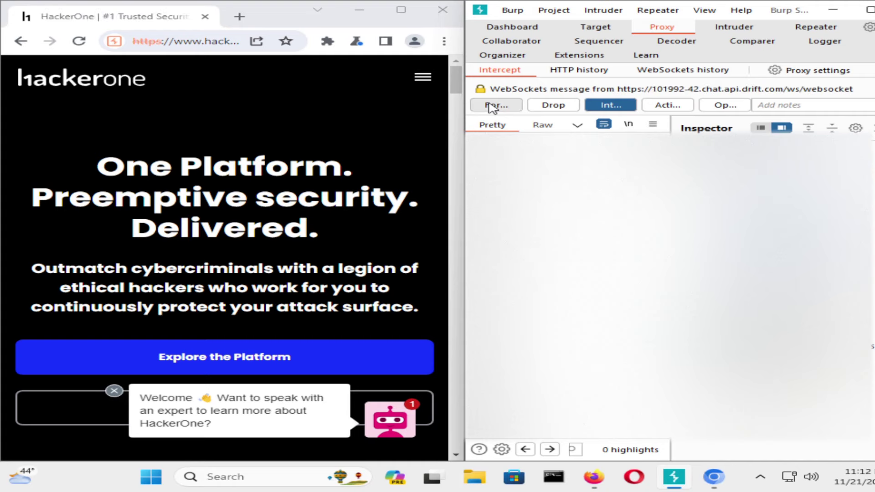
left_click(489, 106)
left_click(490, 105)
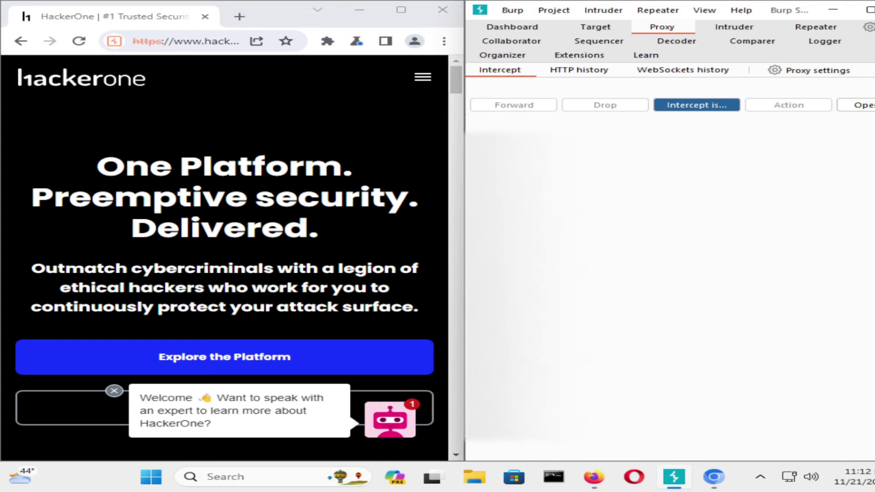
Go to HackerOne's Hackers page through the site menu's HACKERS section.
left_click(207, 42)
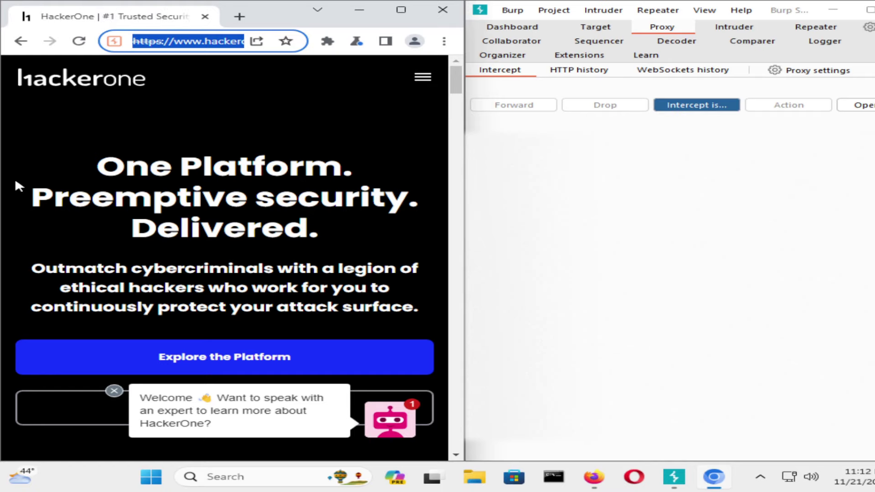
scroll(247, 315, "down", 10)
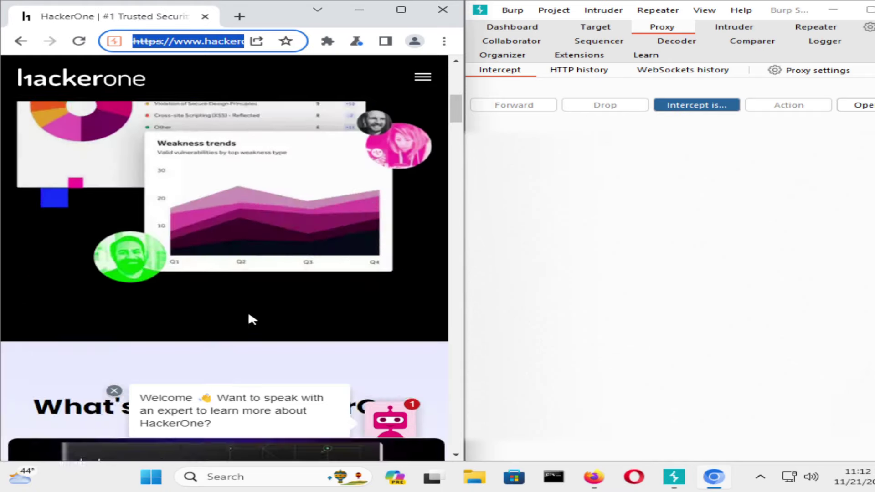
scroll(250, 305, "down", 5)
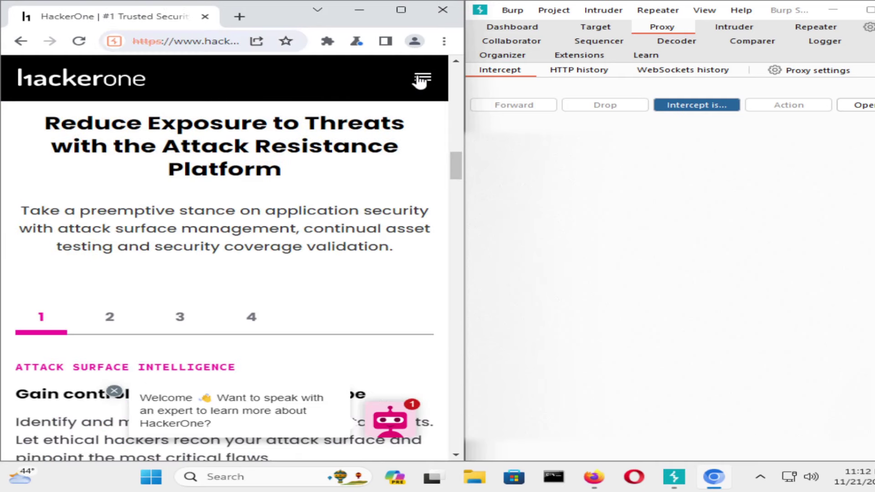
left_click(422, 77)
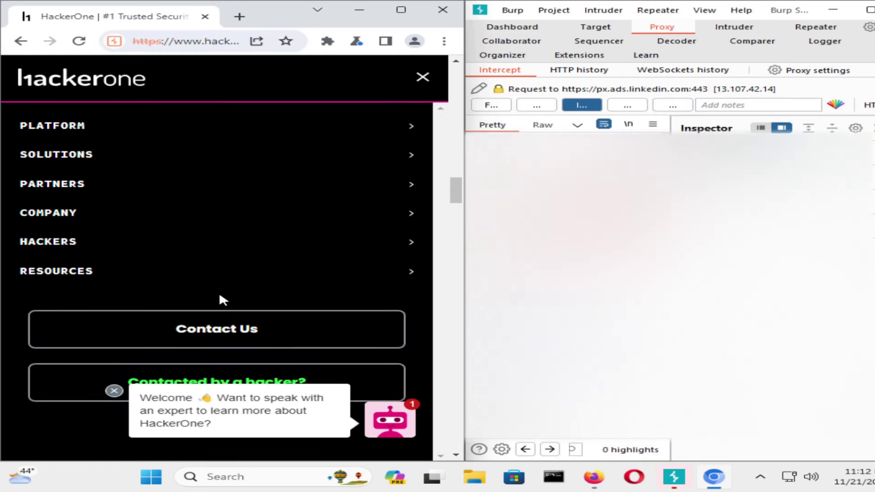
left_click(67, 242)
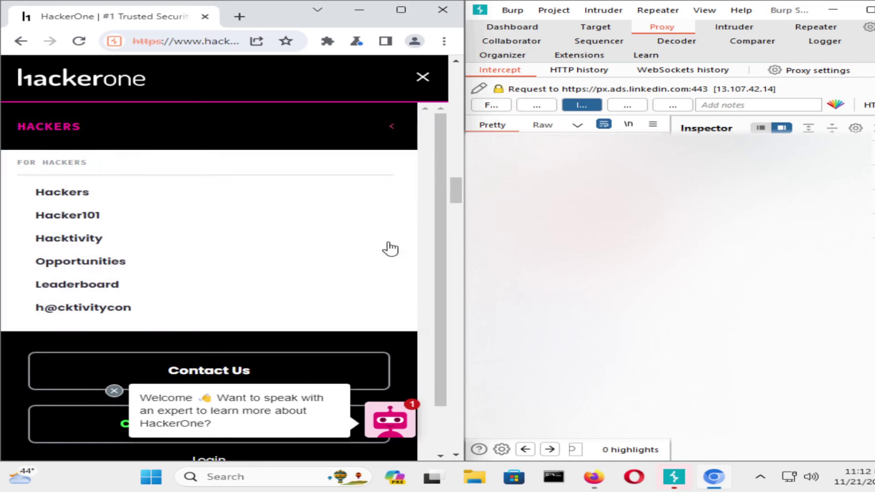
scroll(92, 253, "down", 2)
scroll(97, 255, "up", 2)
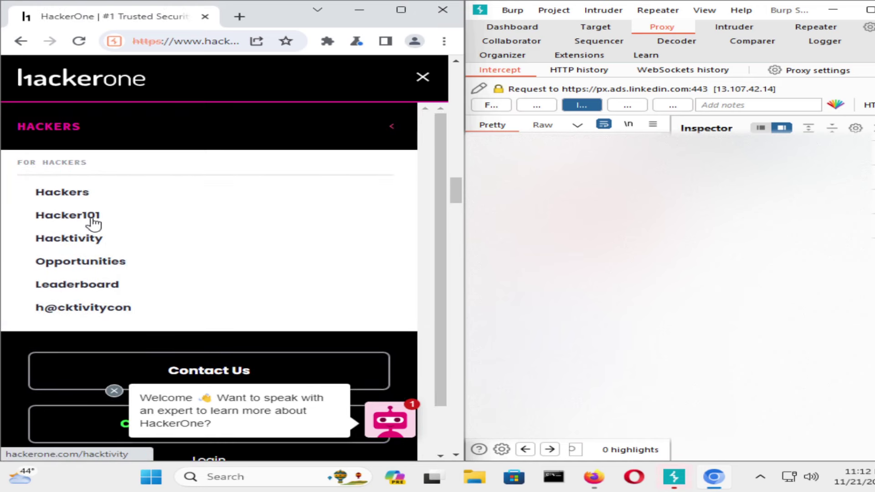
left_click(82, 195)
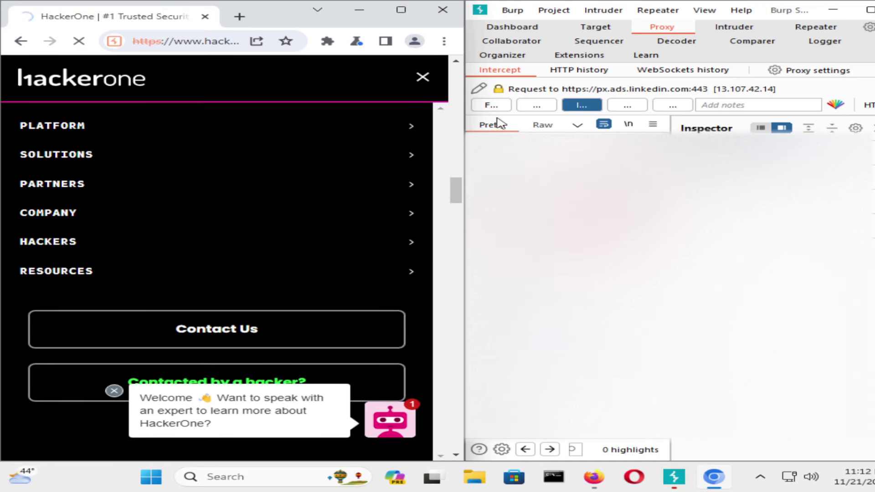
Forward the held LinkedIn, Optimizely, Google Analytics and hackerone.com requests one by one.
left_click(496, 104)
left_click(496, 106)
left_click(496, 105)
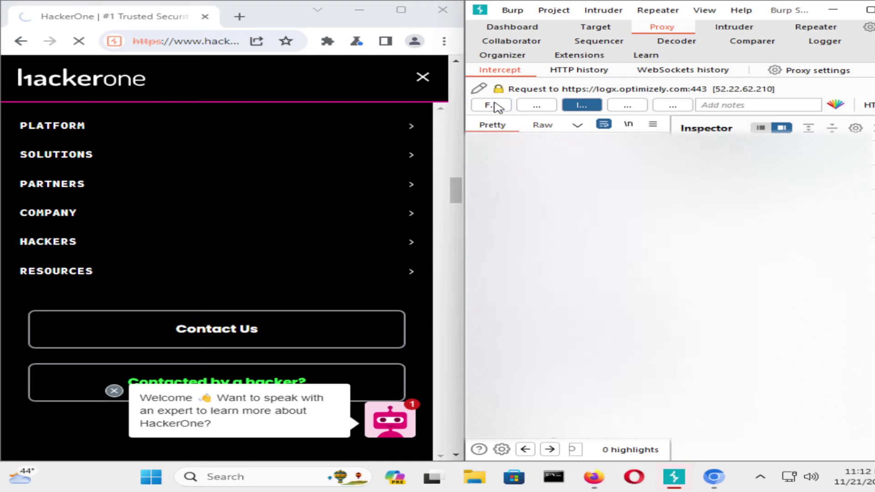
left_click(496, 105)
left_click(497, 105)
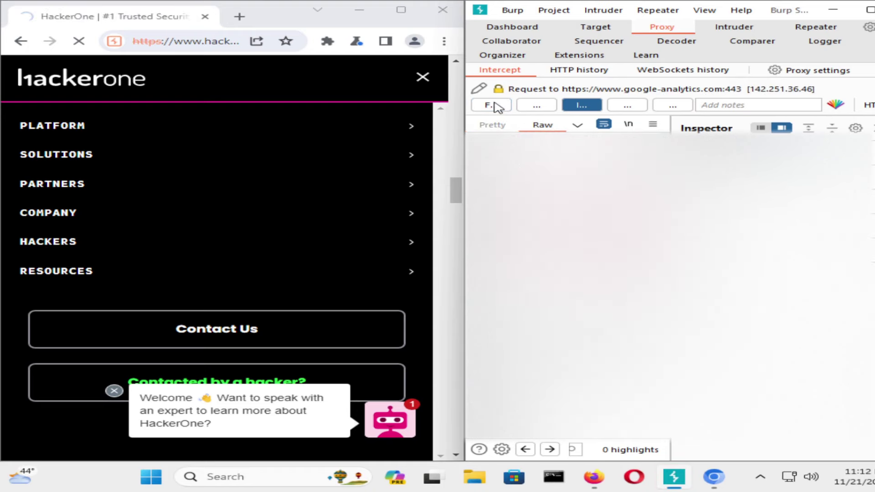
left_click(497, 105)
left_click(496, 105)
left_click(496, 105)
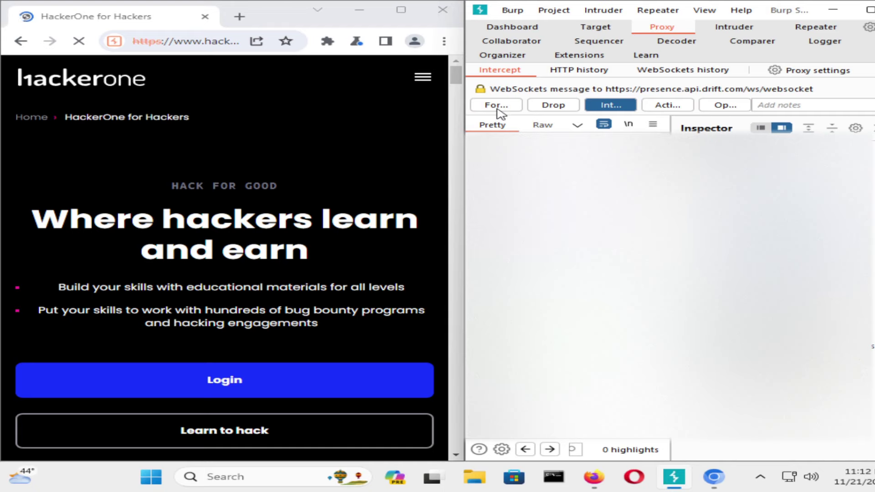
Forward the held drift WebSocket, doubleclick stats and other queued page requests.
left_click(498, 110)
scroll(353, 269, "down", 5)
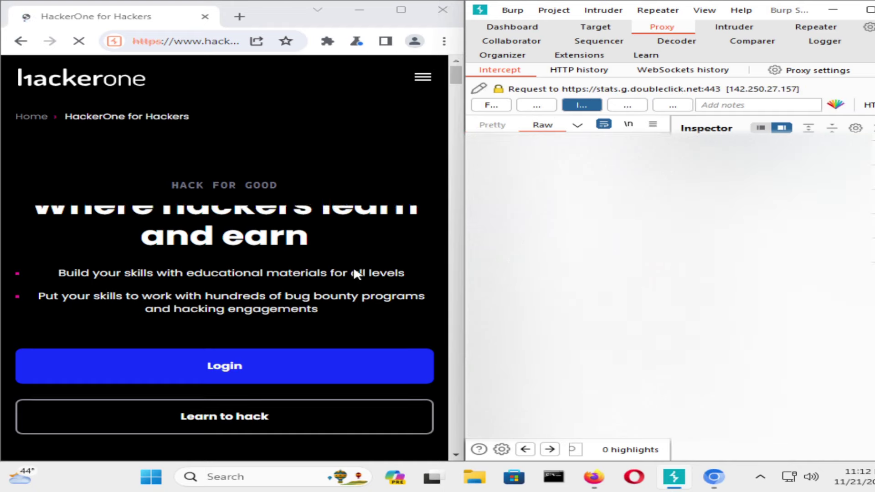
left_click(487, 108)
left_click(487, 108)
left_click(487, 107)
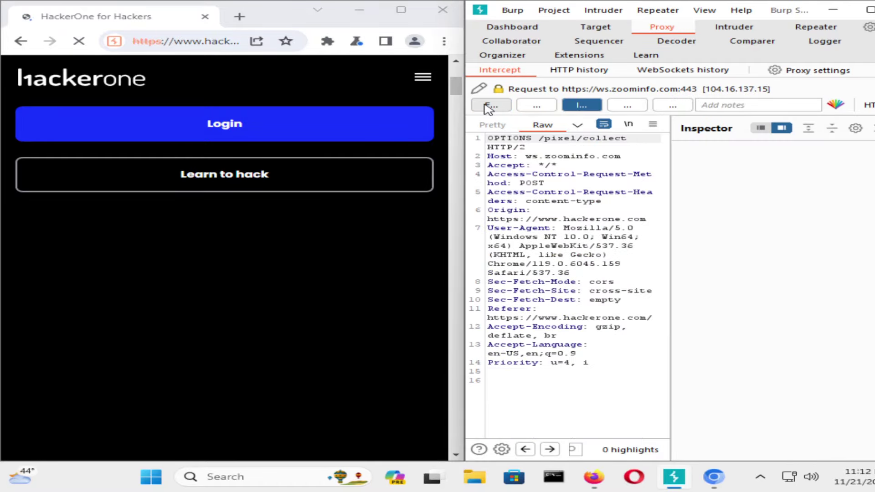
left_click(487, 108)
left_click(487, 107)
left_click(487, 108)
left_click(487, 108)
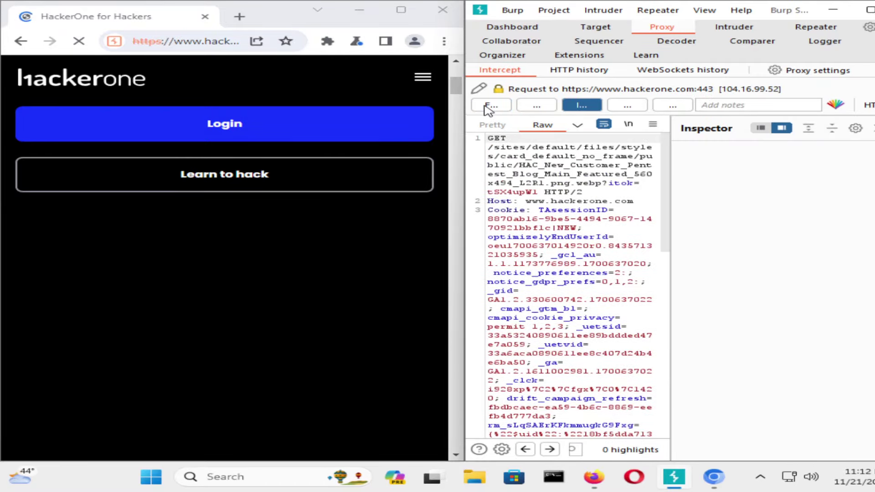
left_click(487, 108)
left_click(488, 110)
left_click(485, 108)
left_click(485, 108)
left_click(485, 108)
left_click(486, 108)
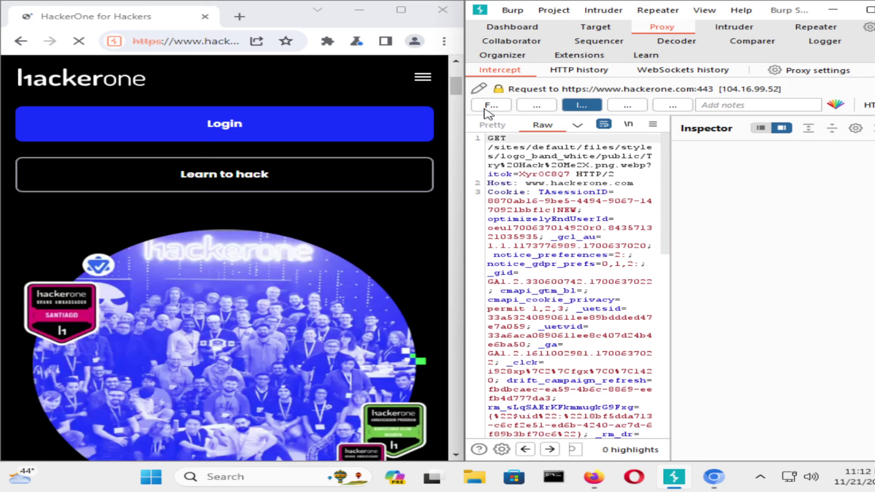
left_click(485, 109)
left_click(486, 109)
left_click(486, 109)
left_click(486, 110)
left_click(486, 109)
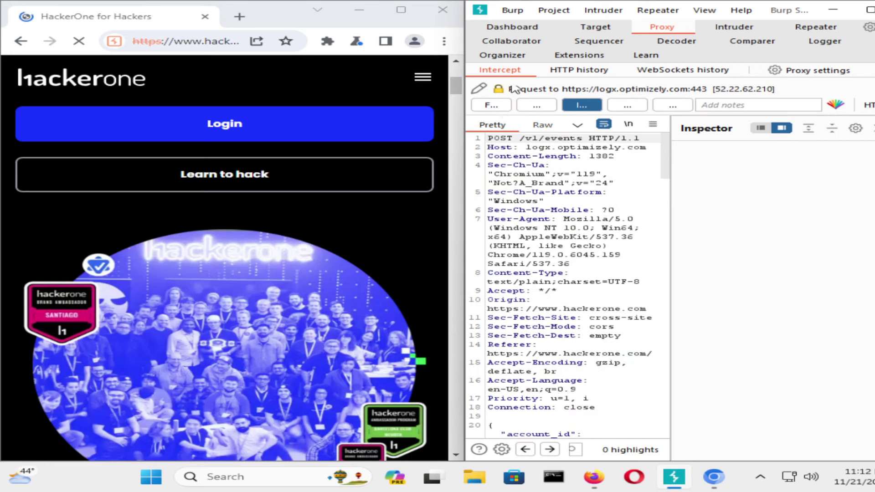
left_click(486, 109)
Toggle interception off and back on twice, then request HackerOne's sign-up page via Login.
left_click(500, 70)
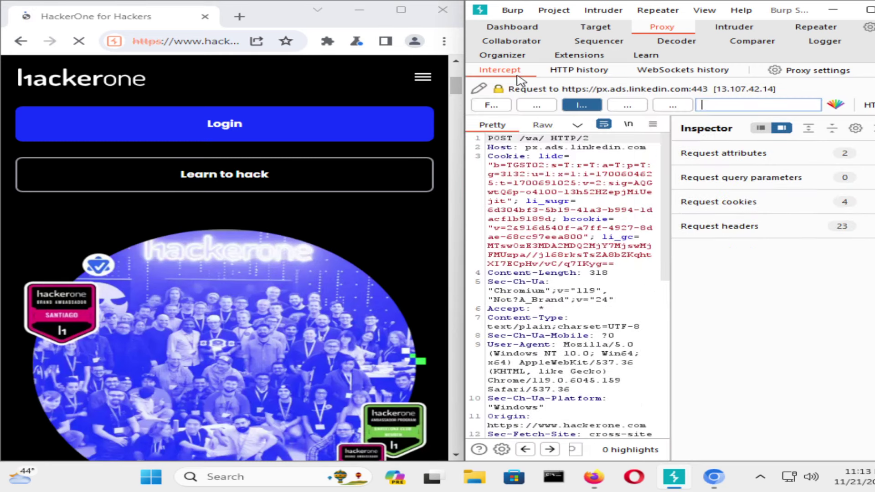
left_click(591, 109)
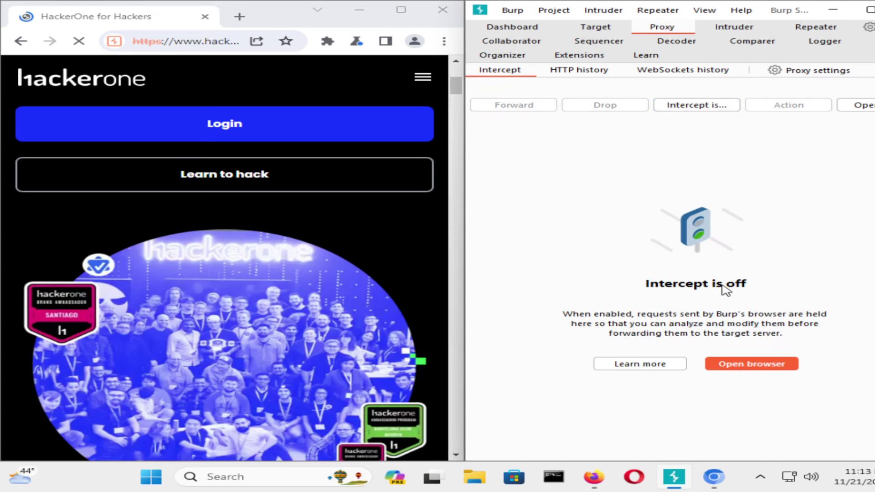
left_click(688, 106)
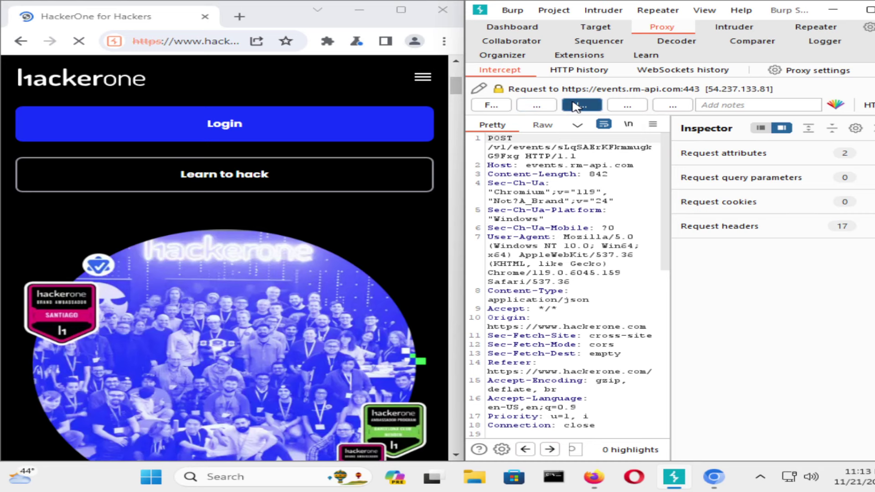
left_click(579, 107)
left_click(693, 107)
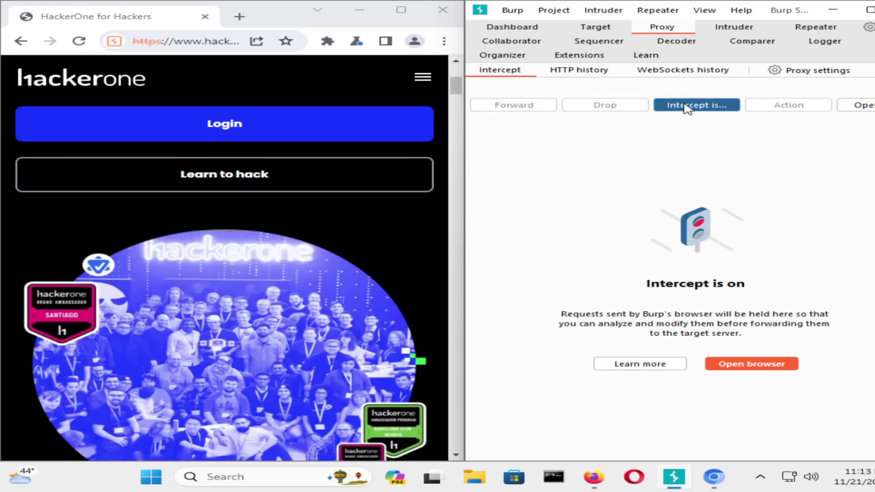
left_click(254, 130)
Forward every held request, including GET /gates, until the queue empties, then disable interception.
left_click(491, 105)
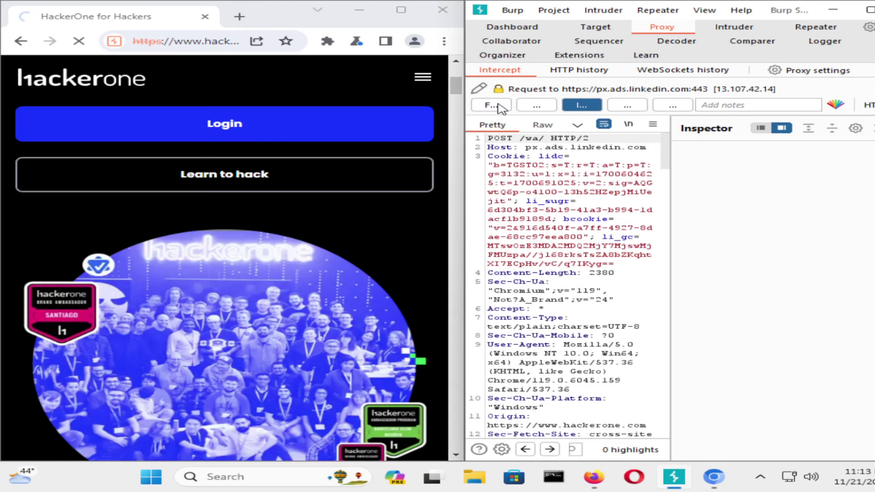
left_click(498, 104)
left_click(500, 105)
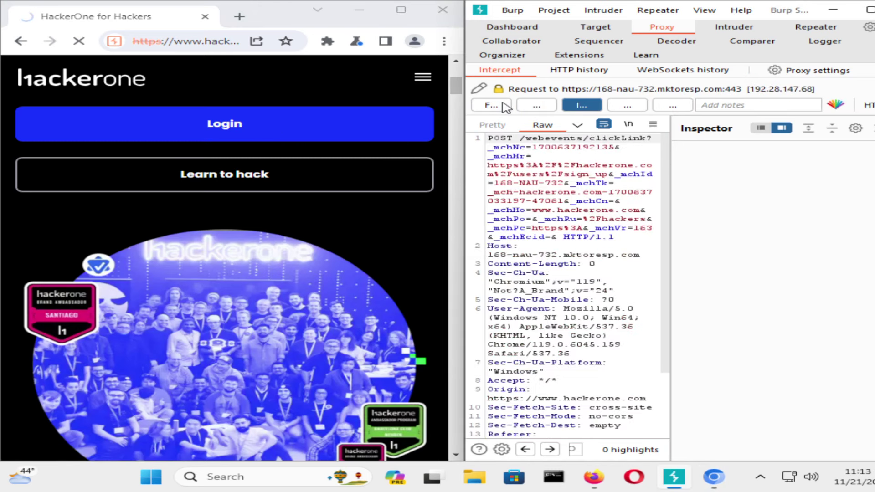
left_click(501, 105)
left_click(502, 104)
left_click(502, 104)
left_click(502, 105)
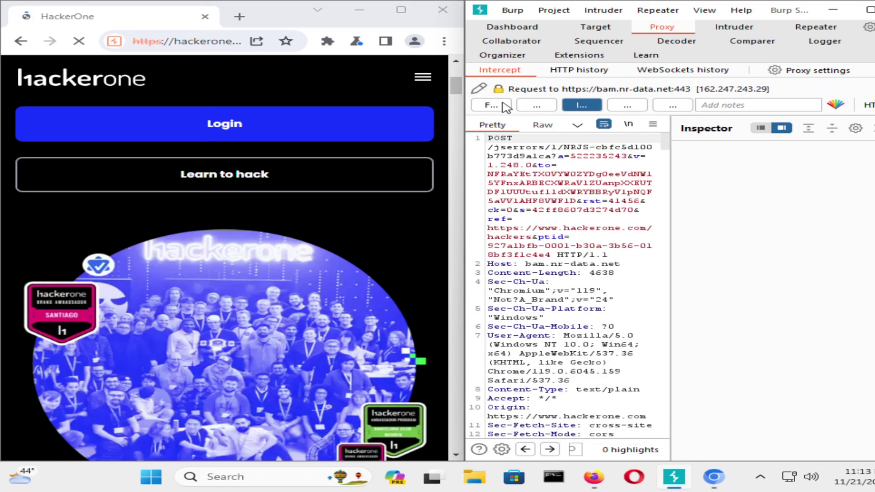
left_click(502, 104)
left_click(502, 104)
left_click(502, 104)
left_click(503, 104)
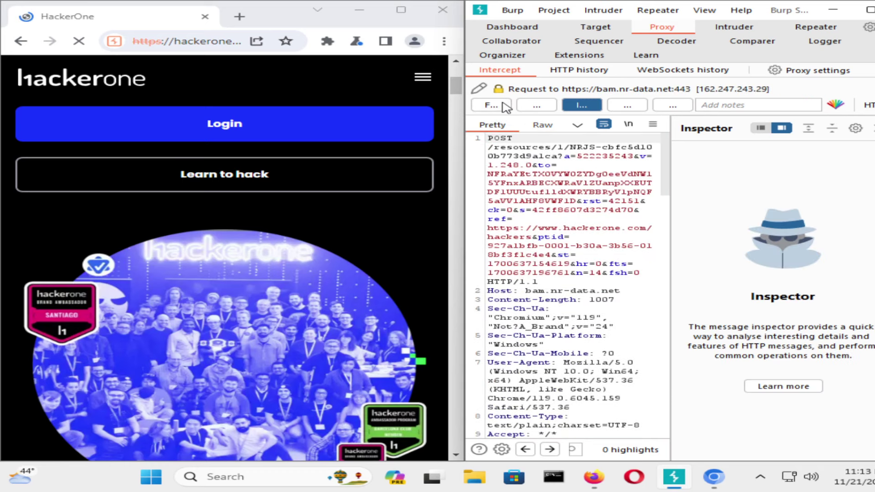
left_click(503, 105)
left_click(502, 104)
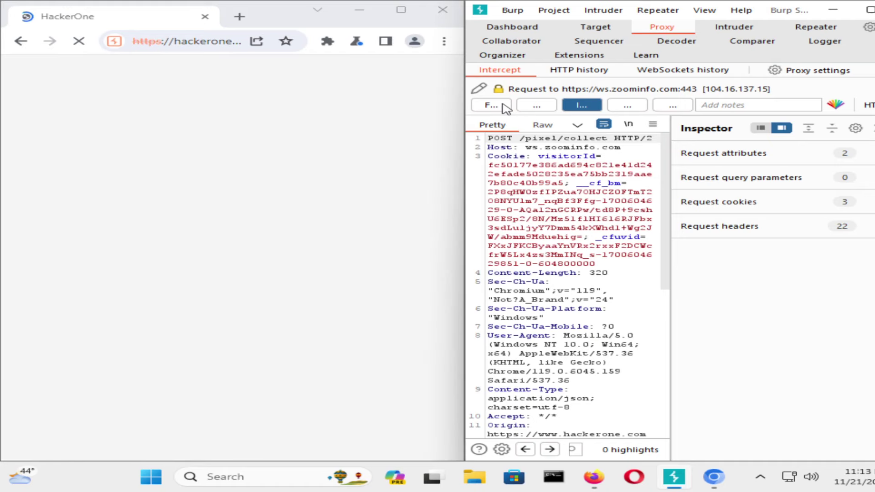
left_click(503, 104)
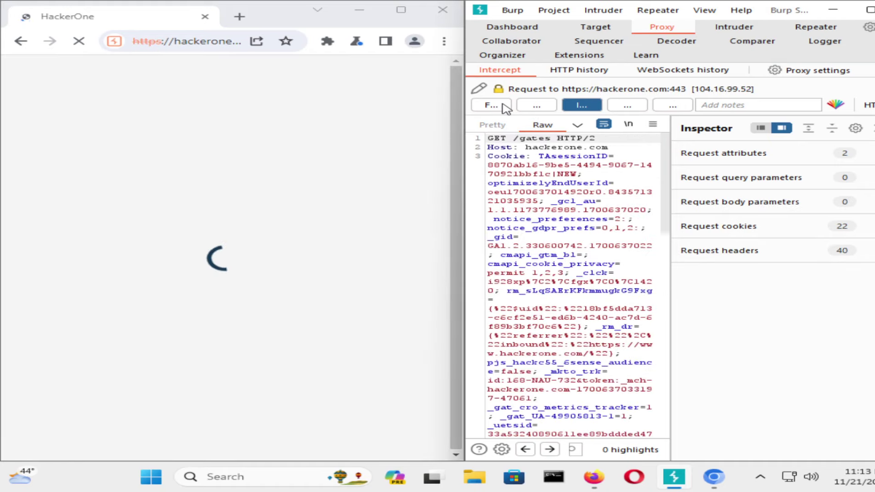
left_click(503, 105)
left_click(504, 106)
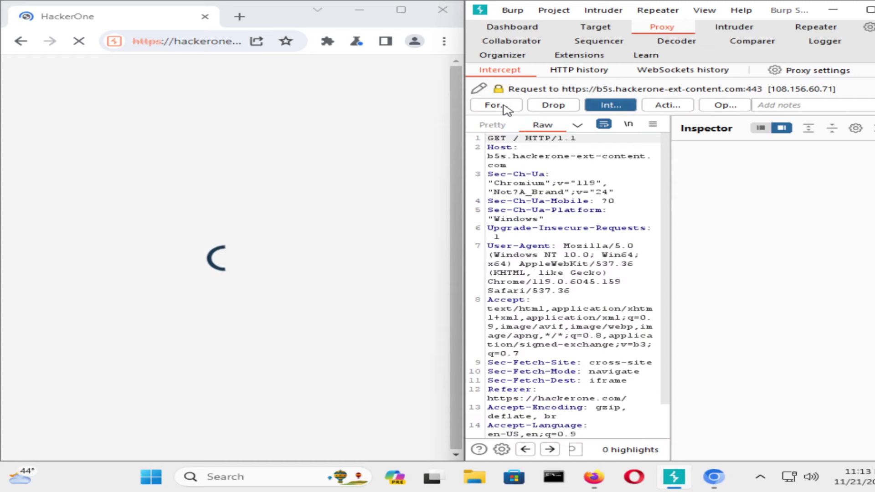
left_click(504, 106)
left_click(581, 106)
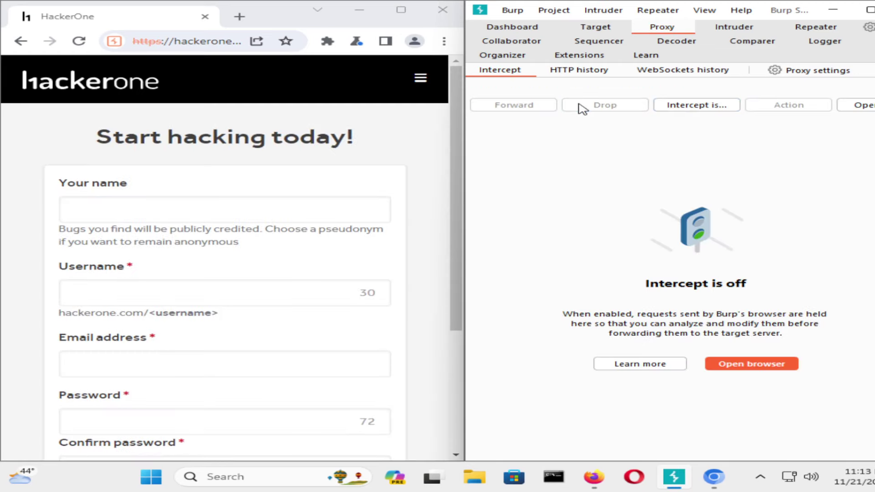
Enter a test display name, username 'test1' and a test e-mail value in the sign-up form.
scroll(288, 233, "down", 3)
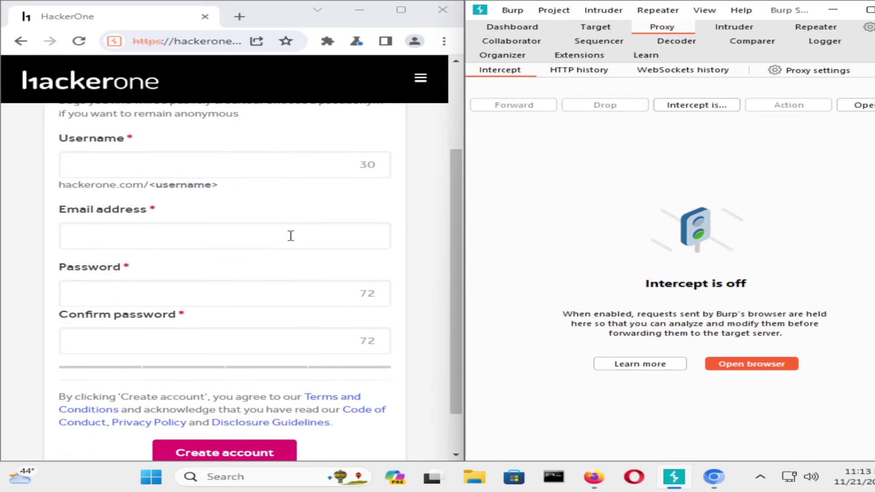
scroll(287, 238, "up", 2)
scroll(285, 241, "up", 1)
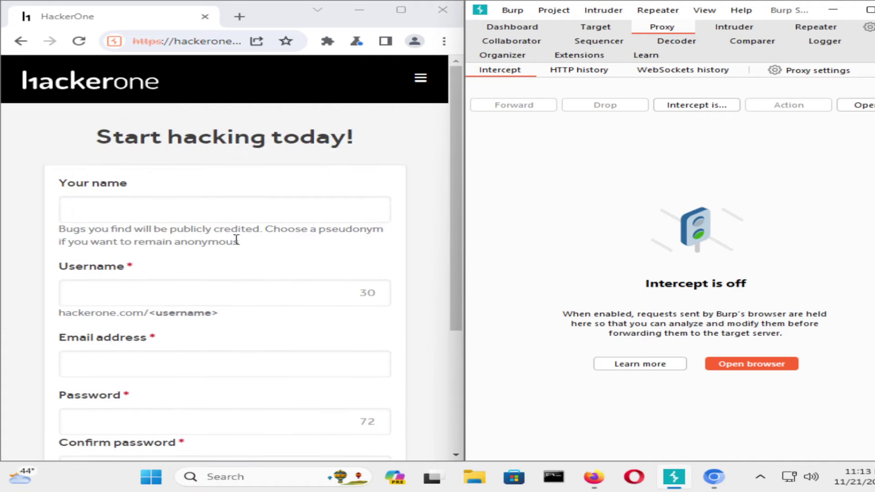
left_click(220, 214)
type("test")
left_click(193, 292)
type("test1")
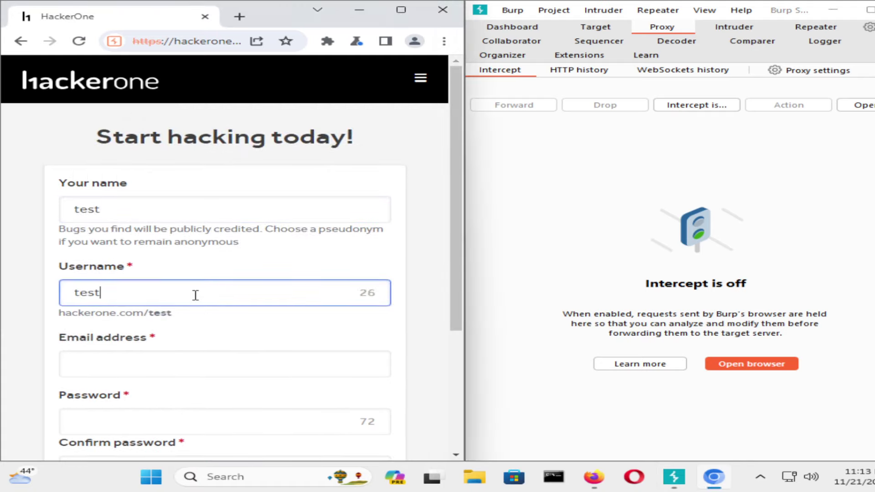
left_click(169, 365)
type("te")
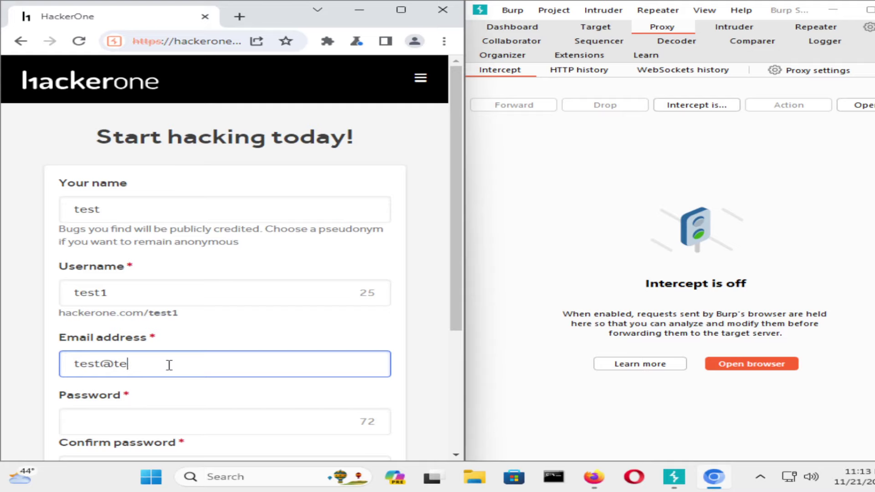
type("st.te")
Enter and confirm a short test password, then re-enable Burp's interception.
left_click(170, 432)
type("test")
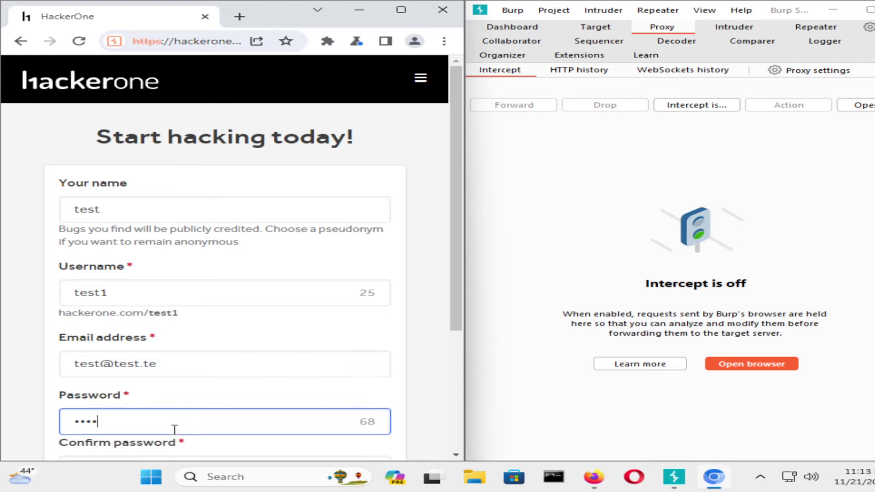
scroll(172, 430, "down", 2)
left_click(157, 331)
type("tes")
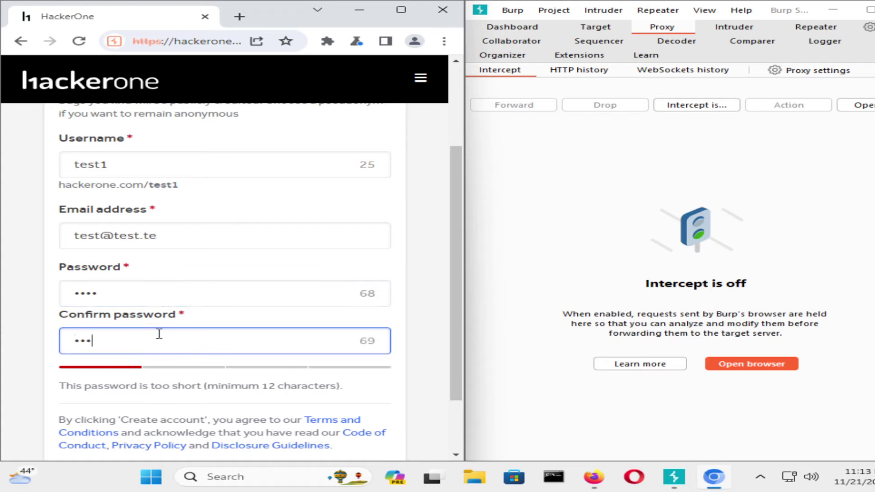
type("t")
left_click(699, 105)
scroll(225, 381, "down", 2)
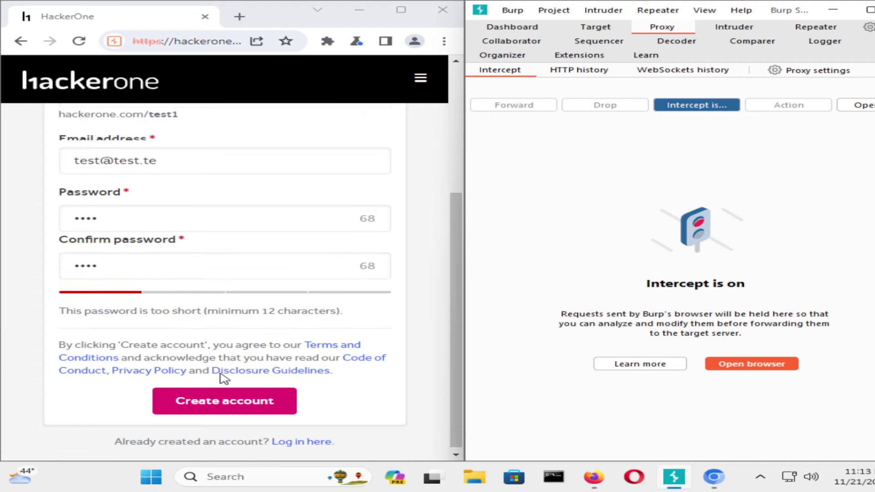
Submit Create account and scroll the intercepted POST /users request to its body parameters.
left_click(226, 398)
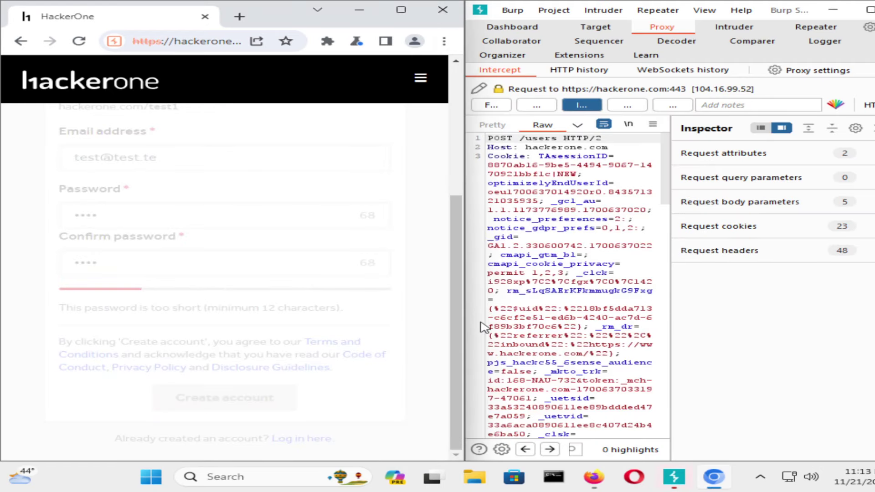
scroll(595, 273, "down", 15)
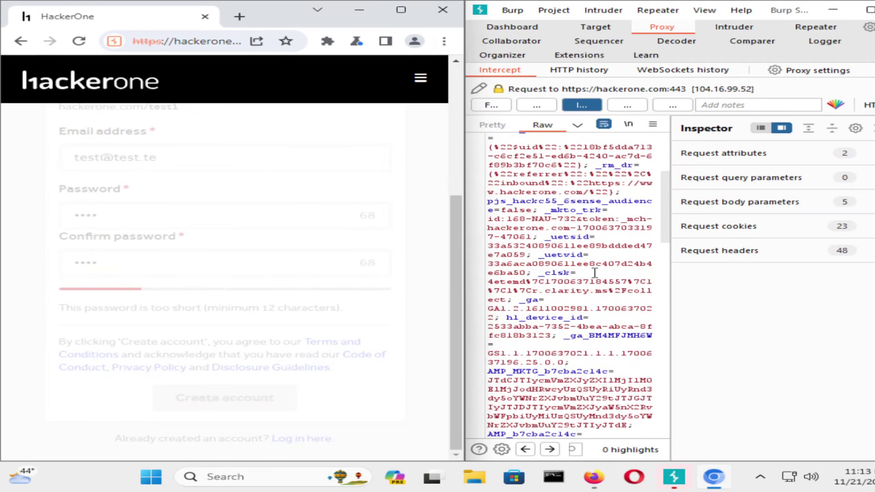
scroll(595, 272, "down", 15)
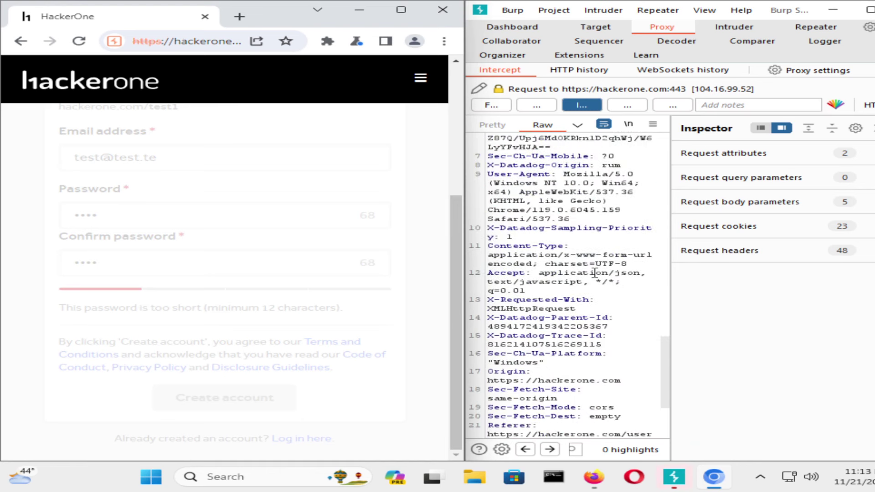
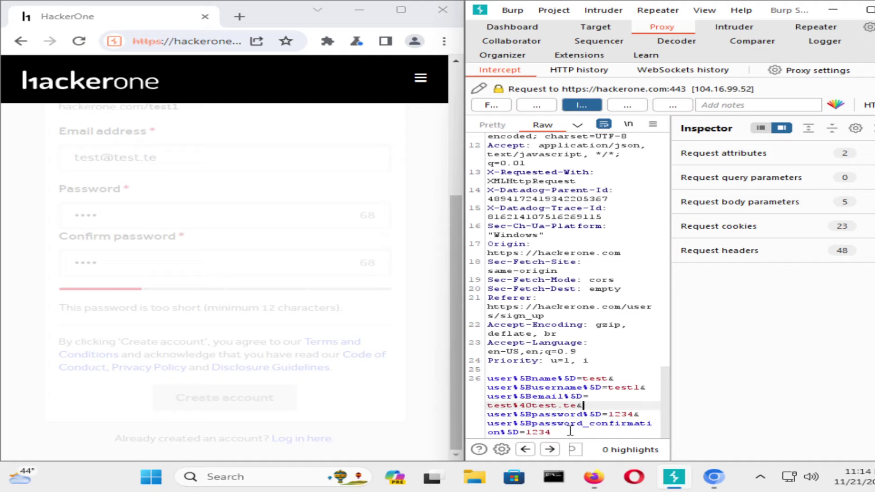
Place the cursor right before the password_confirmation value in the intercepted request's Raw body.
left_click(565, 431)
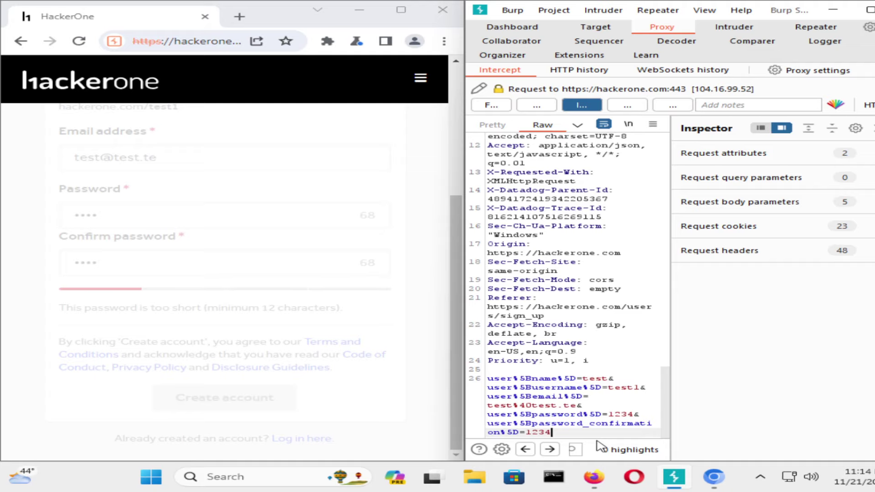
left_click(527, 431)
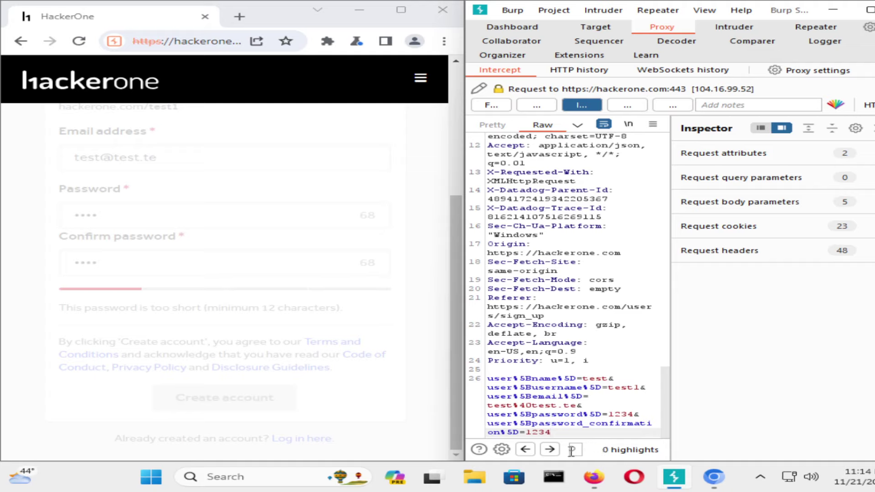
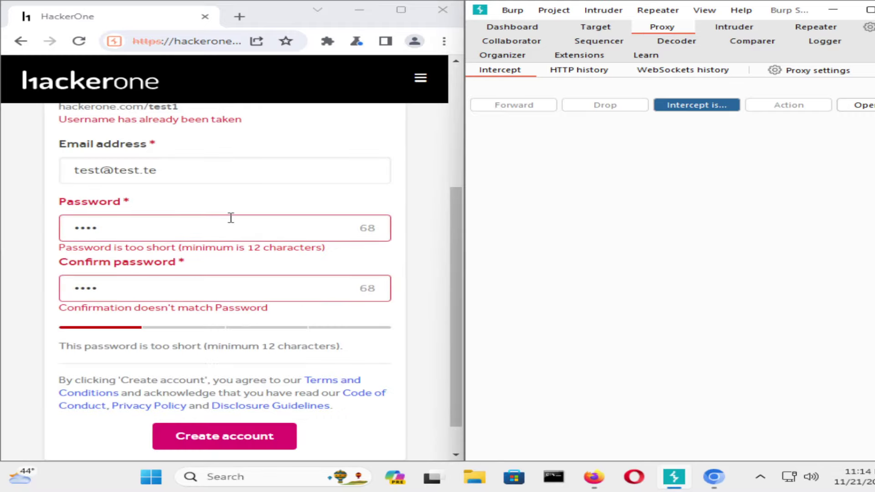
Submit the HackerOne sign-up form so Burp intercepts the sign-up request.
scroll(231, 218, "up", 1)
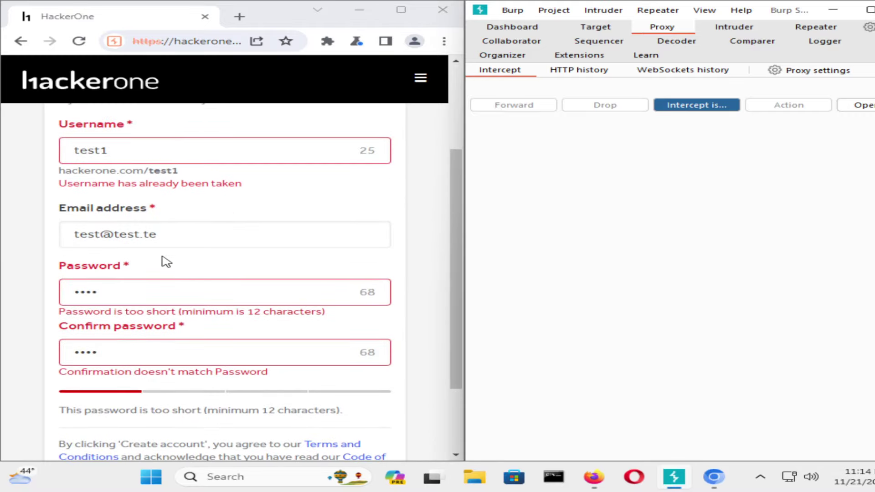
left_click(192, 360)
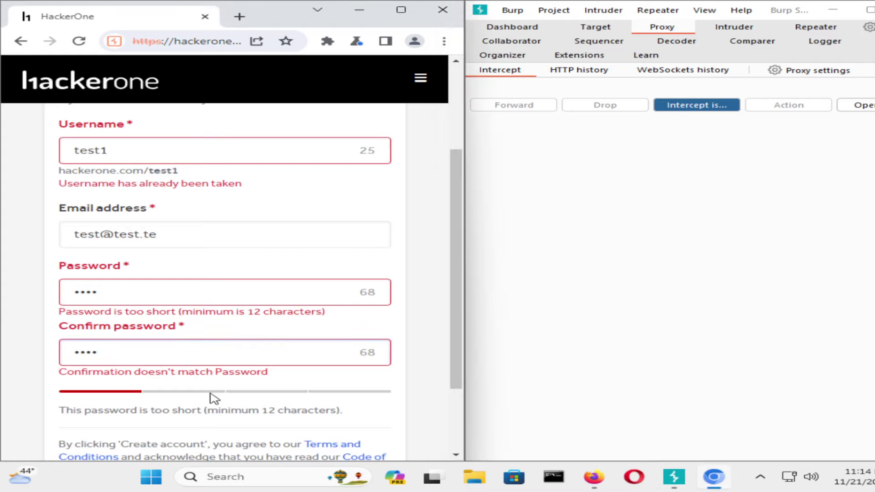
scroll(236, 309, "down", 2)
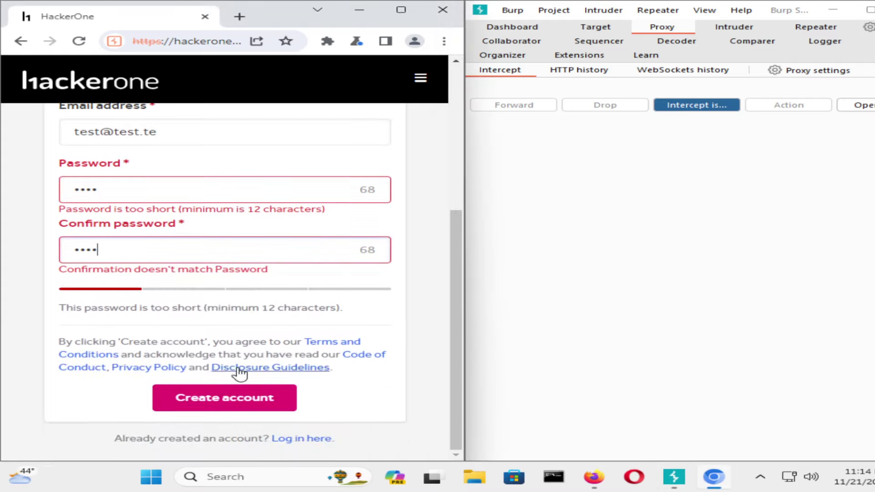
scroll(243, 365, "up", 3)
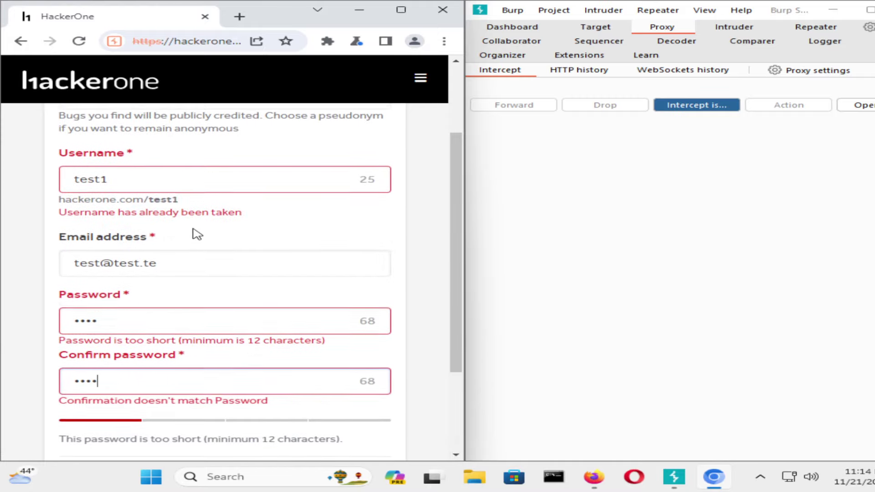
scroll(195, 233, "up", 3)
scroll(195, 227, "down", 5)
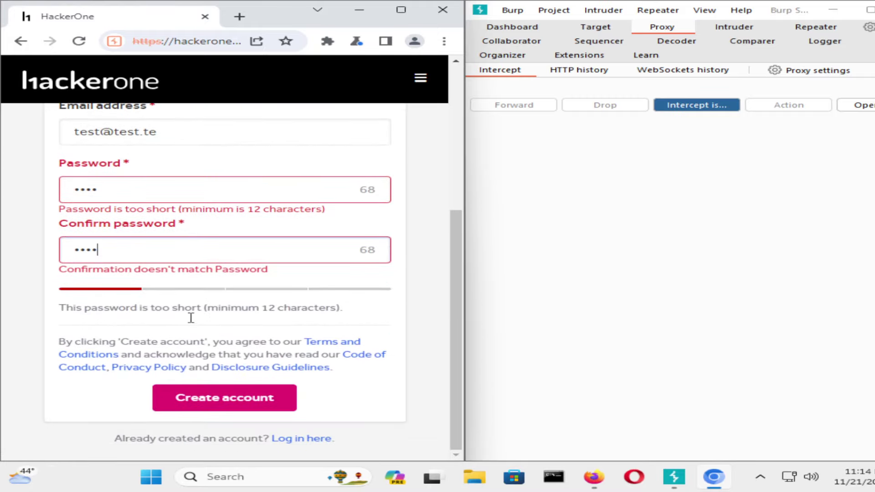
left_click(191, 398)
Change the intercepted name to test2212122, lengthen both password values, and forward the request.
scroll(577, 326, "down", 20)
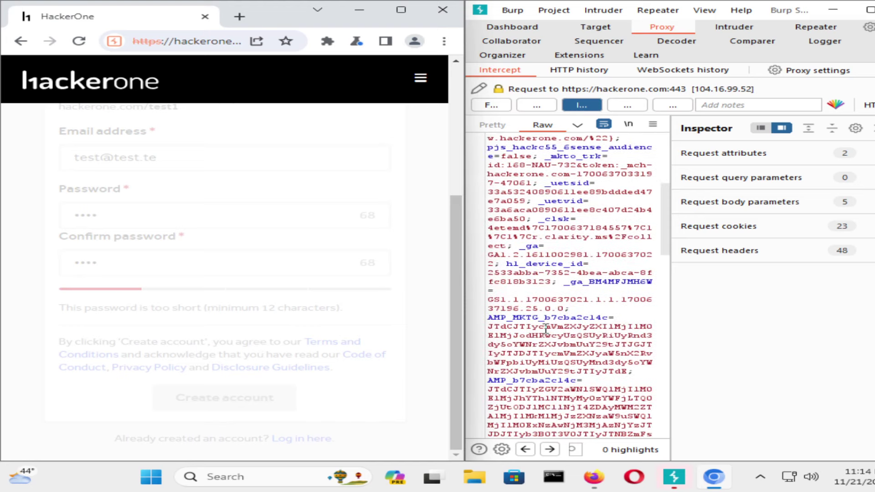
scroll(576, 326, "down", 7)
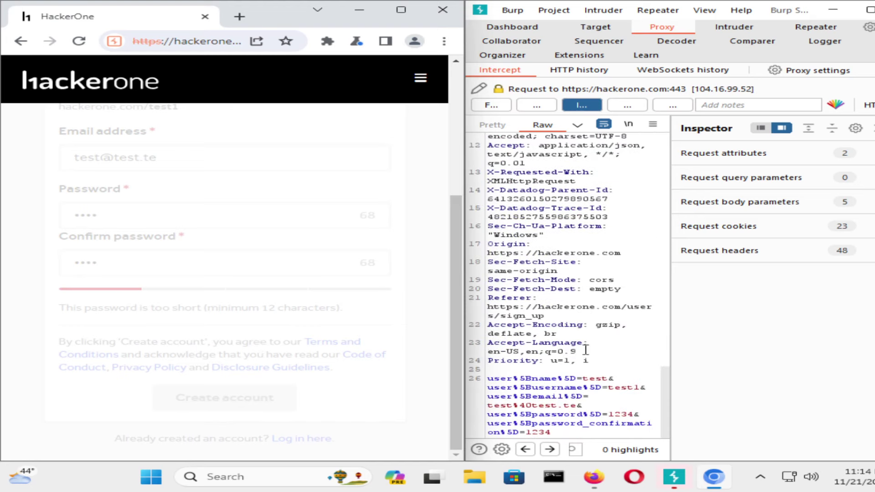
left_click(611, 378)
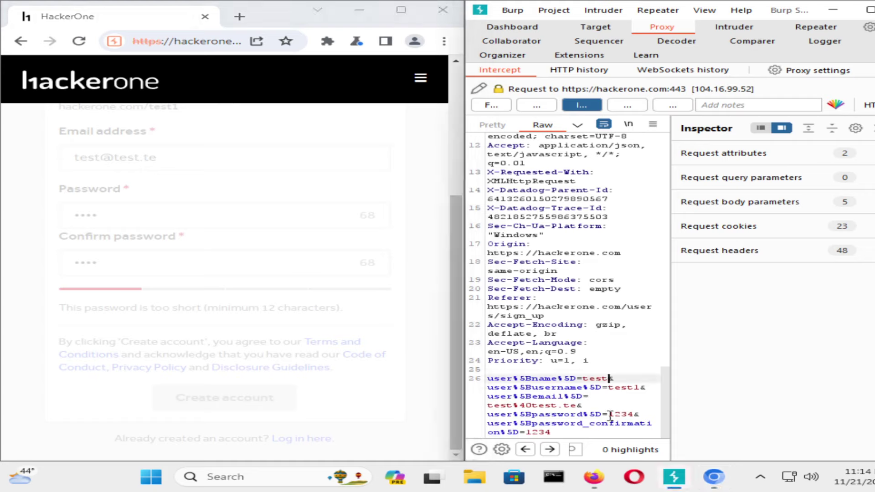
type("2122")
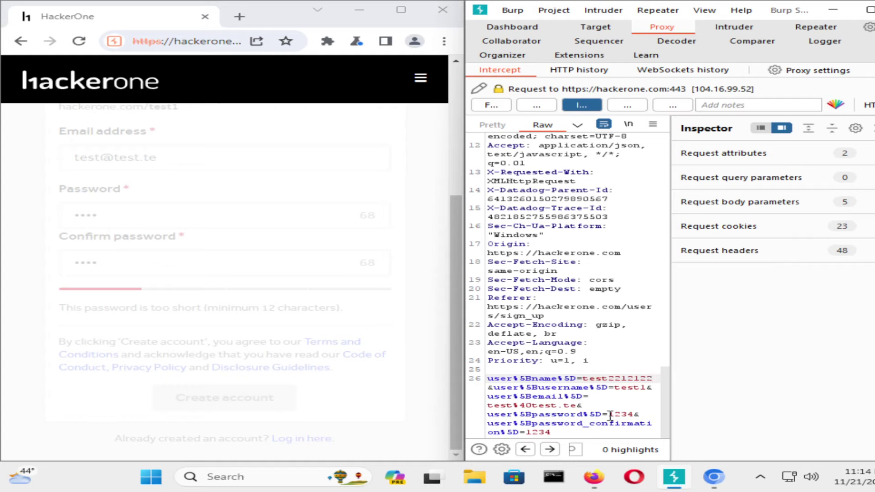
left_click(633, 414)
type("21")
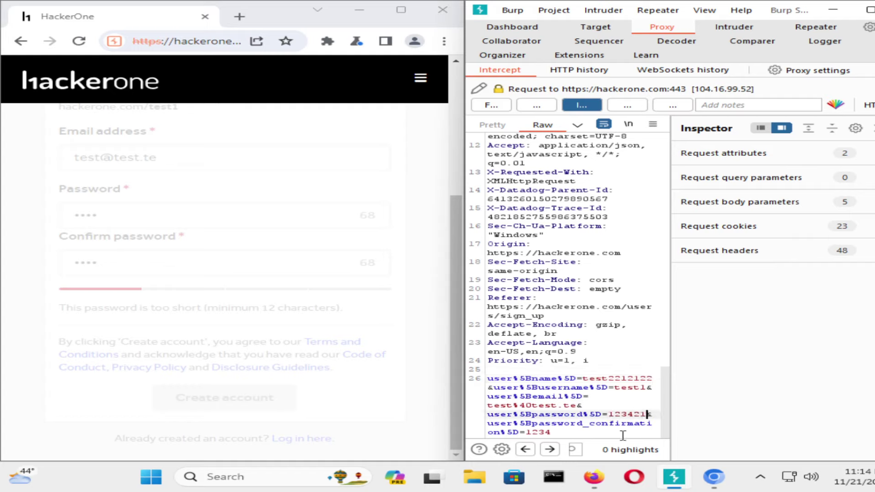
type("21212")
scroll(565, 383, "down", 1)
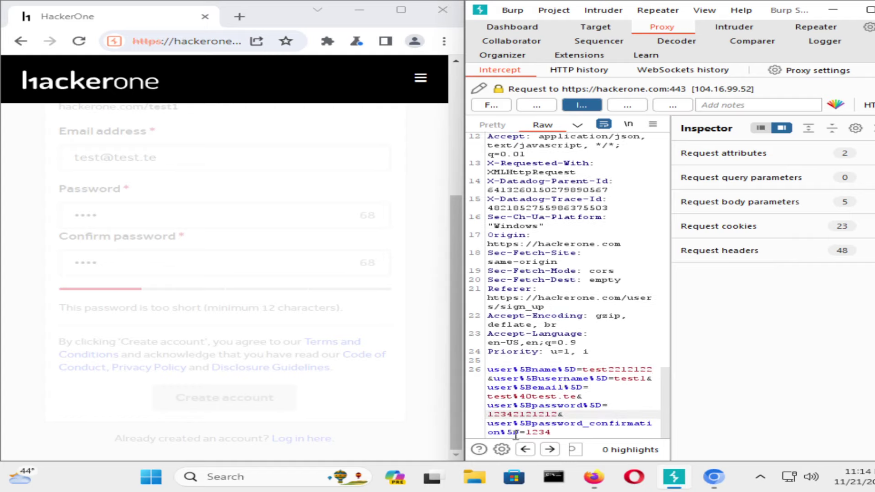
left_click(558, 431)
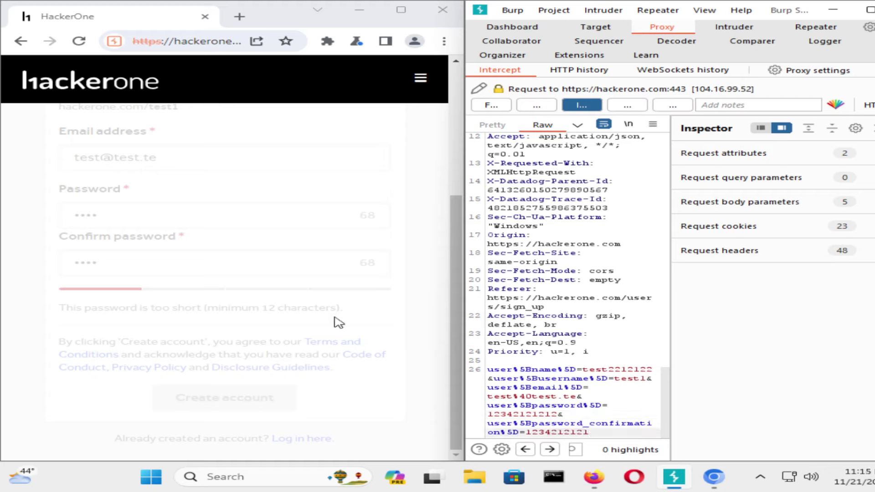
left_click(491, 105)
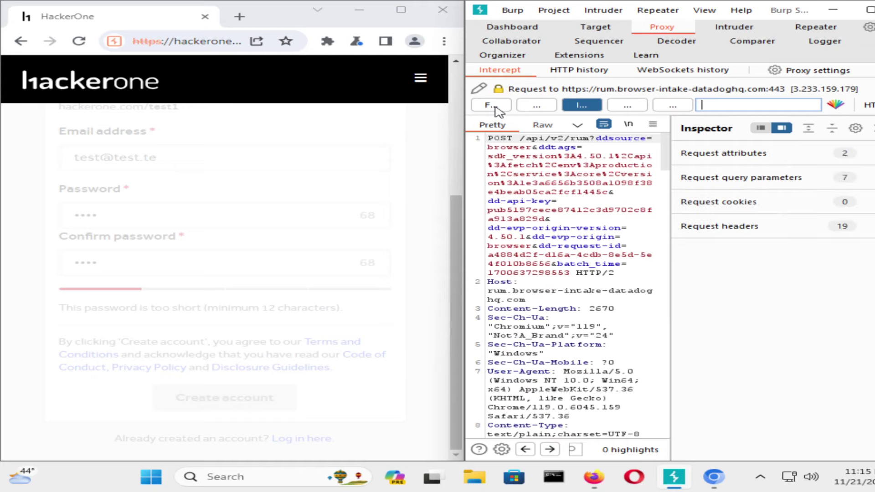
Forward the captured Datadog request, turn interception off, and maximize the Burp window.
left_click(492, 105)
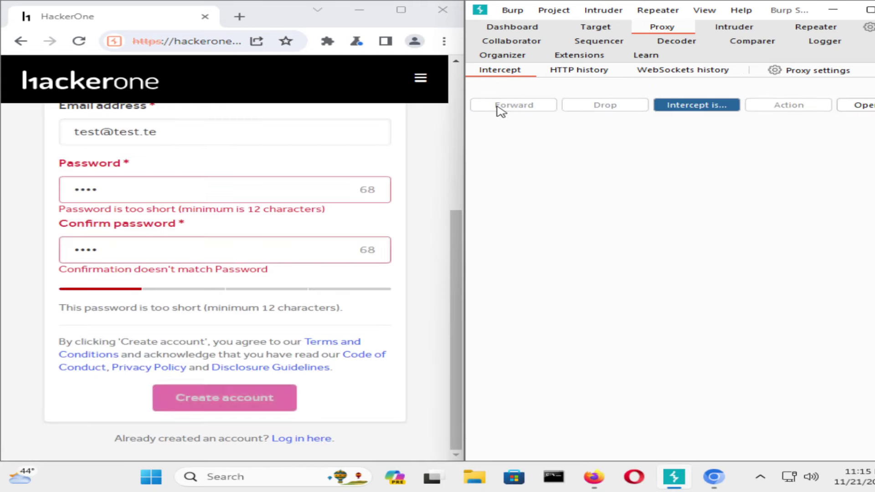
scroll(248, 261, "up", 3)
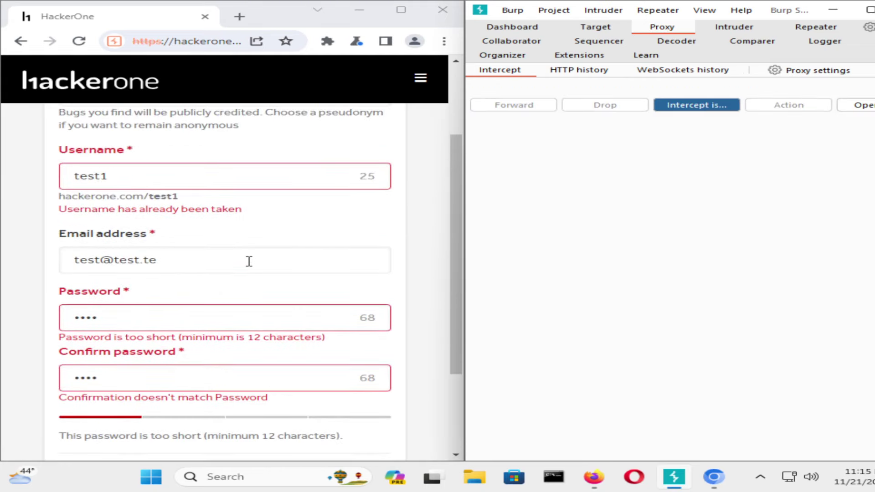
scroll(245, 192, "up", 3)
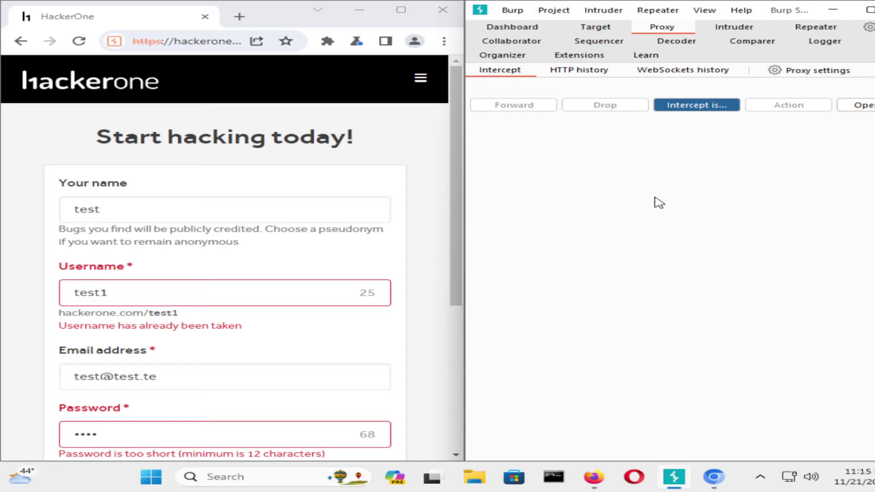
left_click(696, 104)
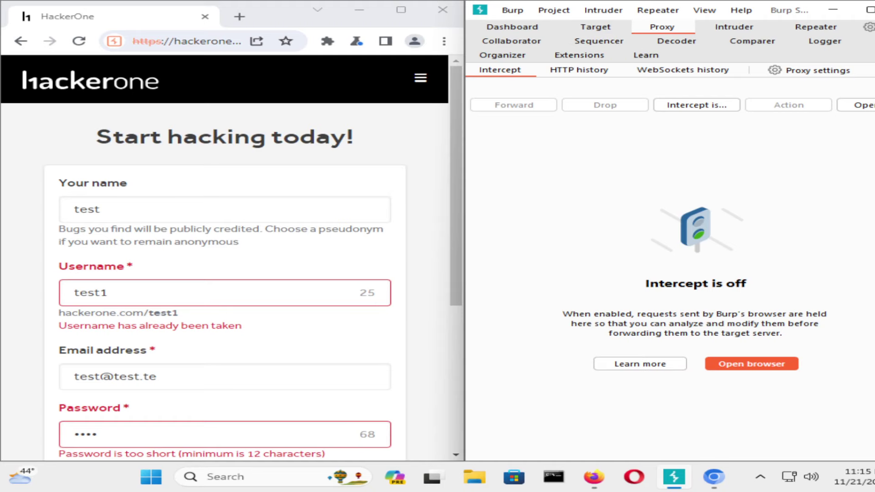
left_click(869, 10)
left_click(105, 32)
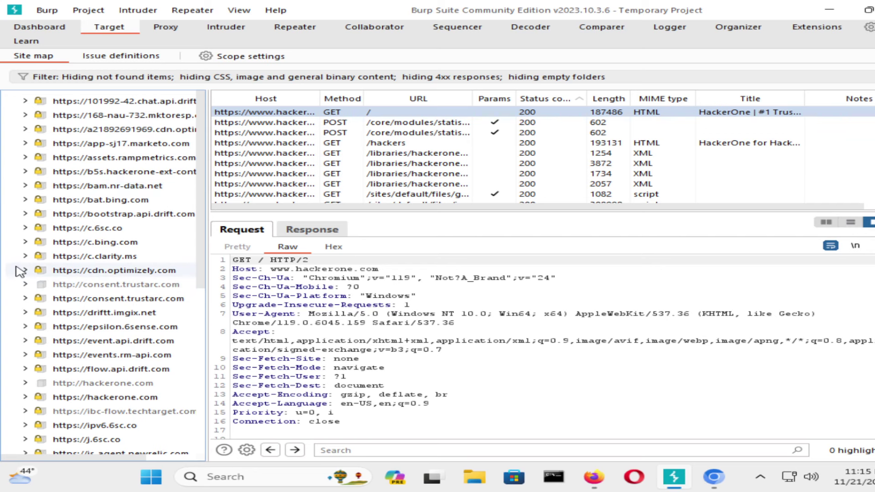
scroll(46, 273, "down", 7)
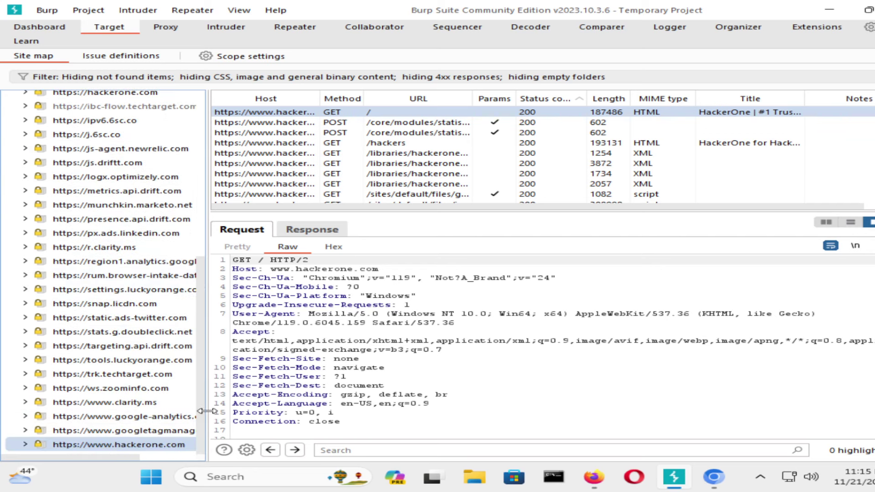
left_click_drag(206, 410, 334, 410)
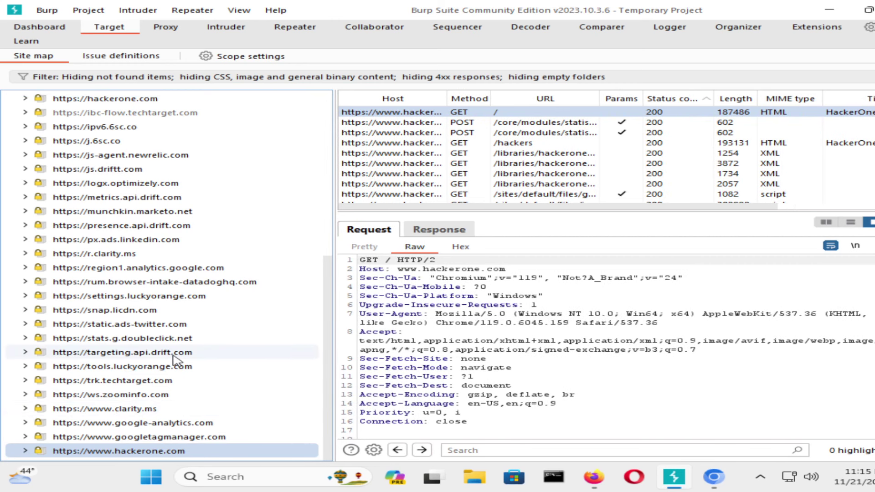
left_click(25, 450)
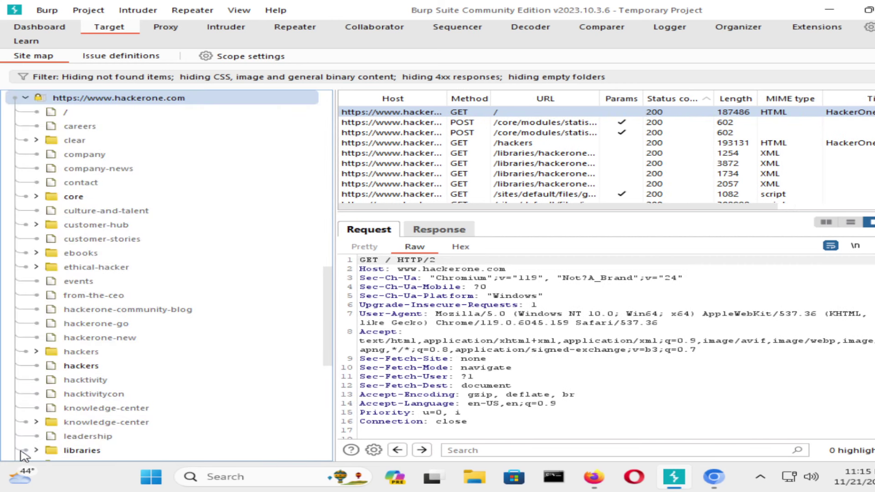
left_click(32, 453)
scroll(141, 337, "up", 8)
scroll(136, 337, "down", 3)
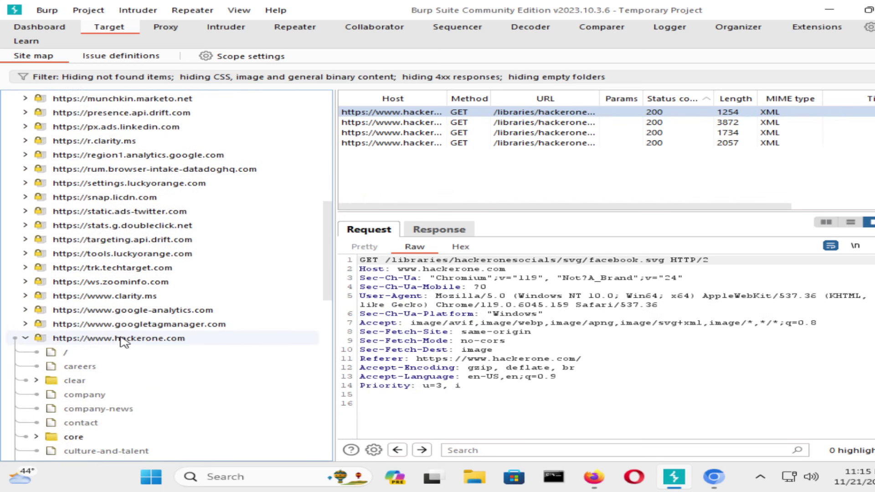
left_click(26, 335)
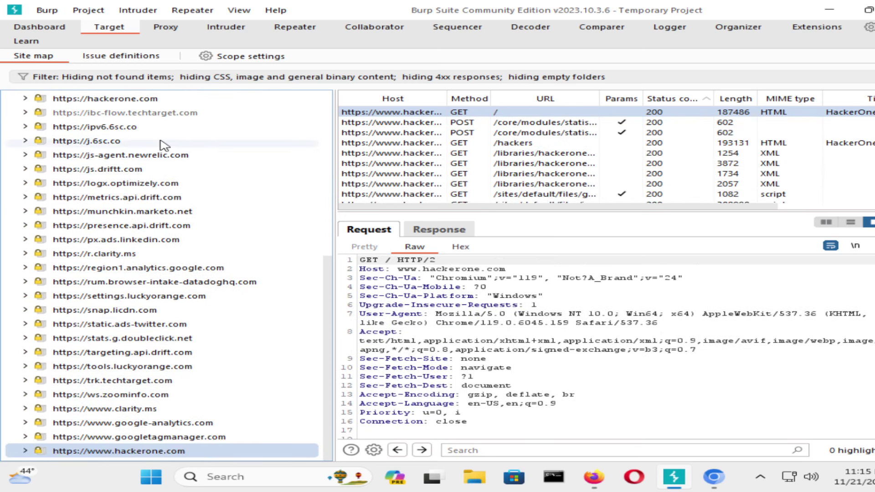
scroll(155, 146, "up", 7)
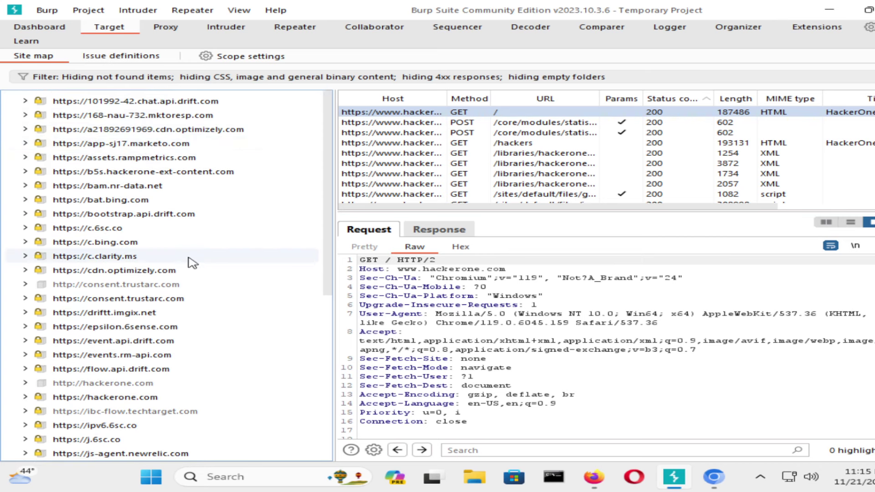
scroll(193, 263, "down", 3)
scroll(192, 263, "down", 3)
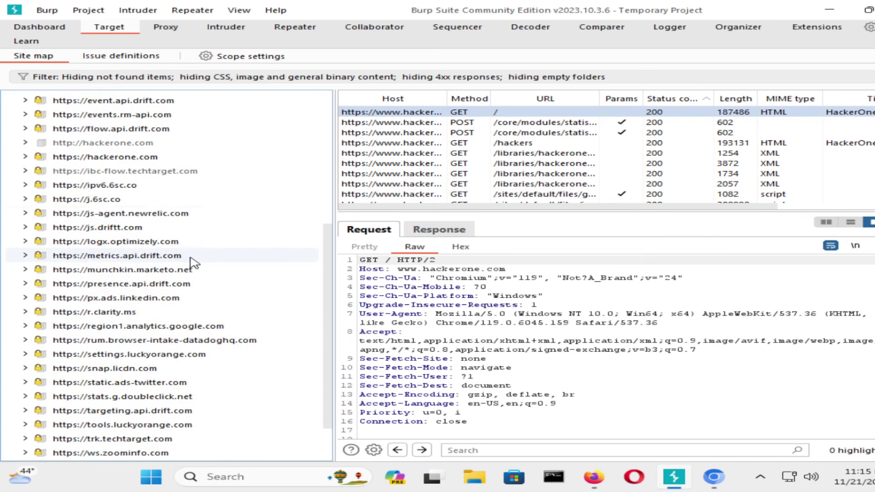
scroll(192, 263, "down", 2)
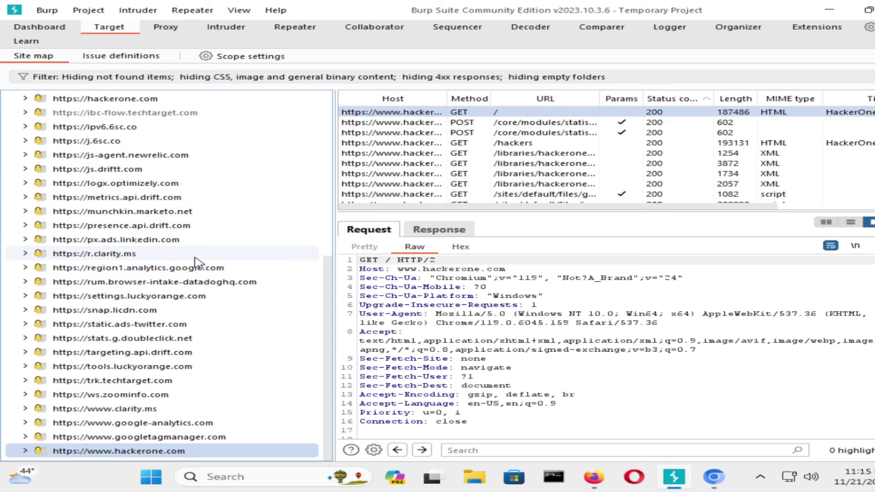
right_click(175, 451)
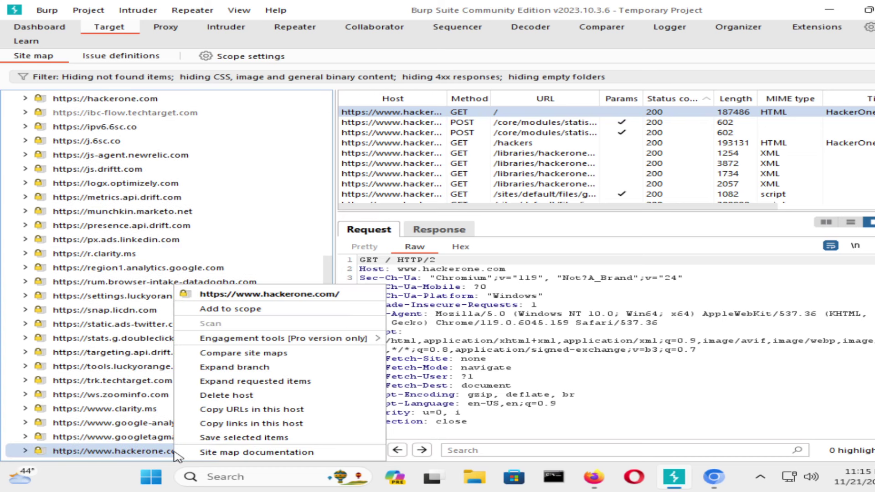
left_click(254, 310)
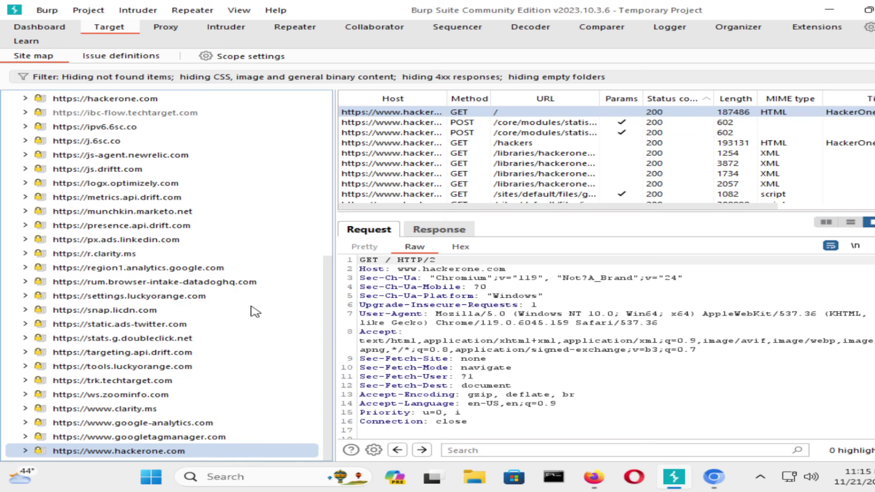
left_click(549, 270)
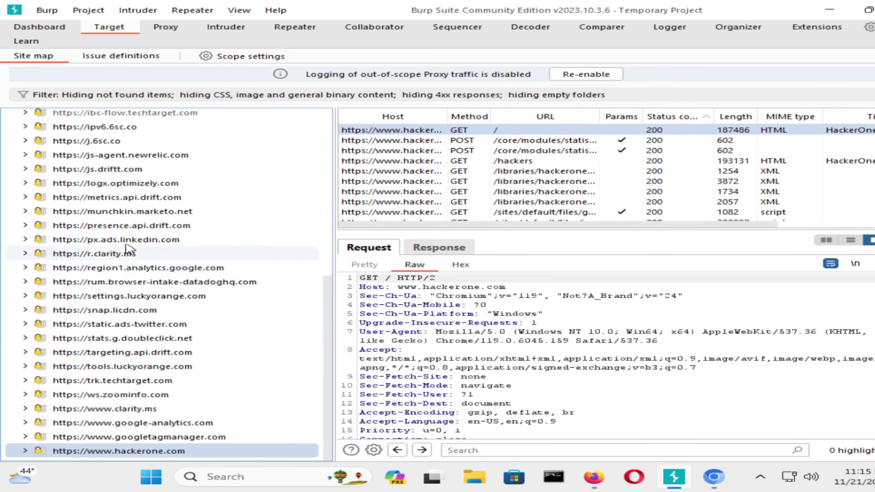
scroll(157, 353, "up", 3)
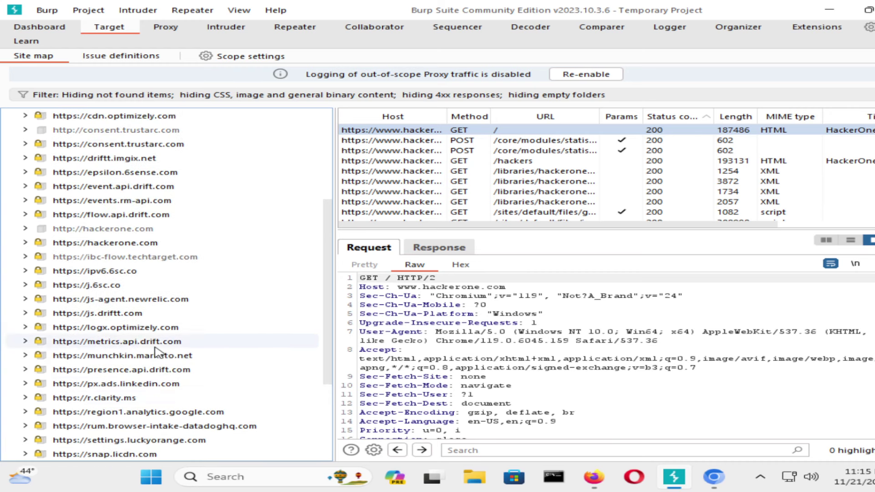
scroll(157, 353, "up", 2)
Add hackerone.com and b5s.hackerone-ext-content.com to scope, then dismiss the logging notice.
right_click(139, 338)
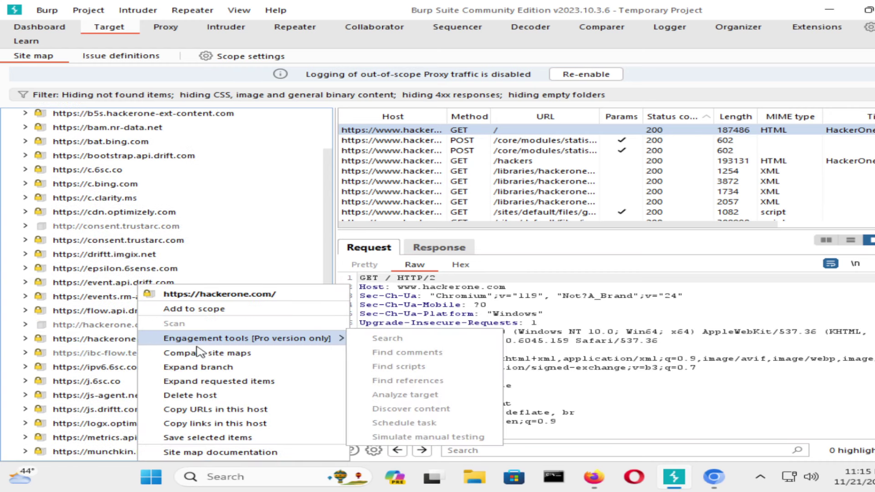
left_click(214, 310)
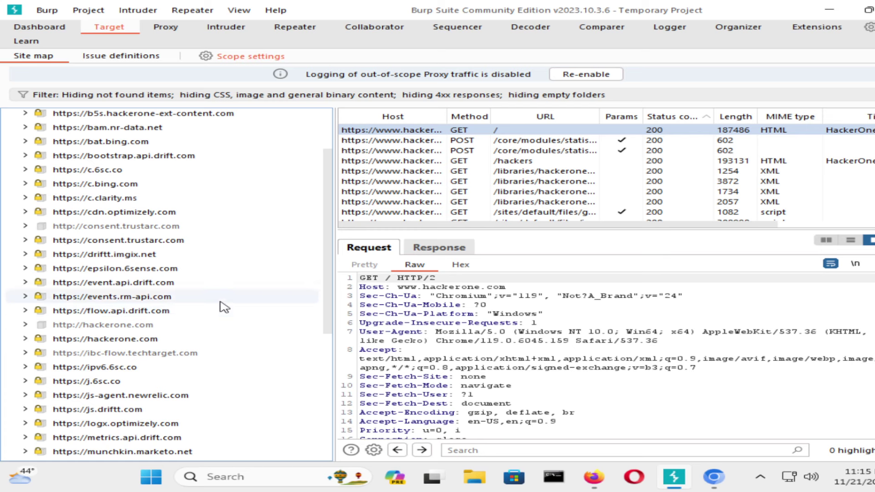
scroll(223, 307, "up", 2)
right_click(200, 195)
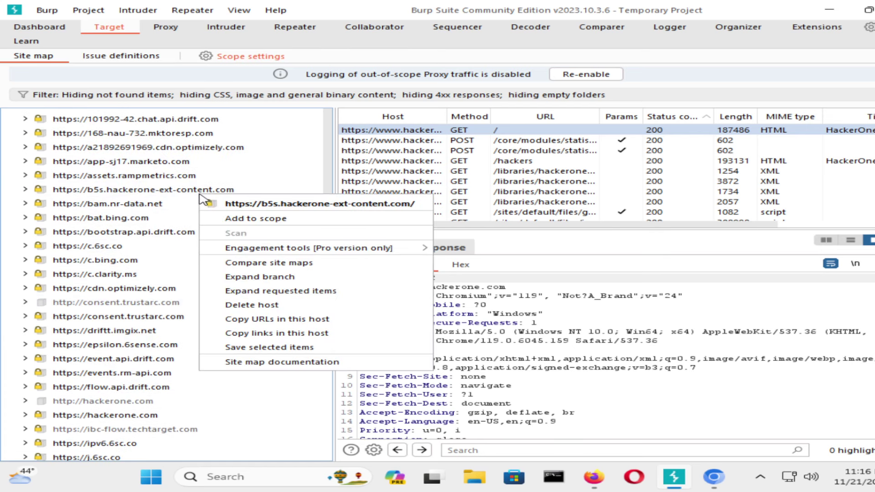
left_click(234, 219)
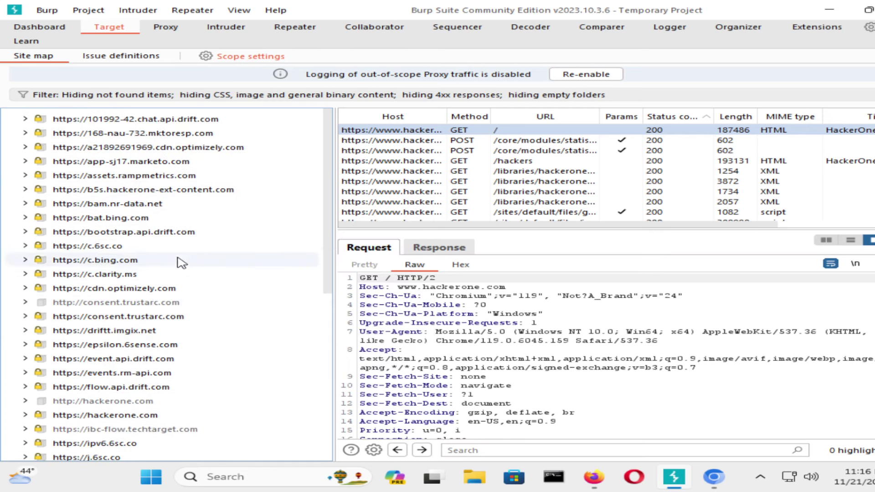
scroll(246, 307, "down", 4)
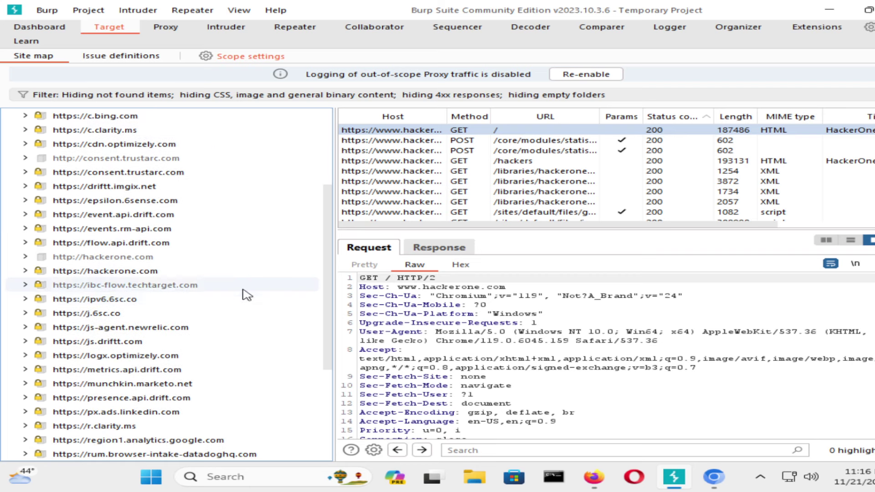
scroll(250, 292, "down", 4)
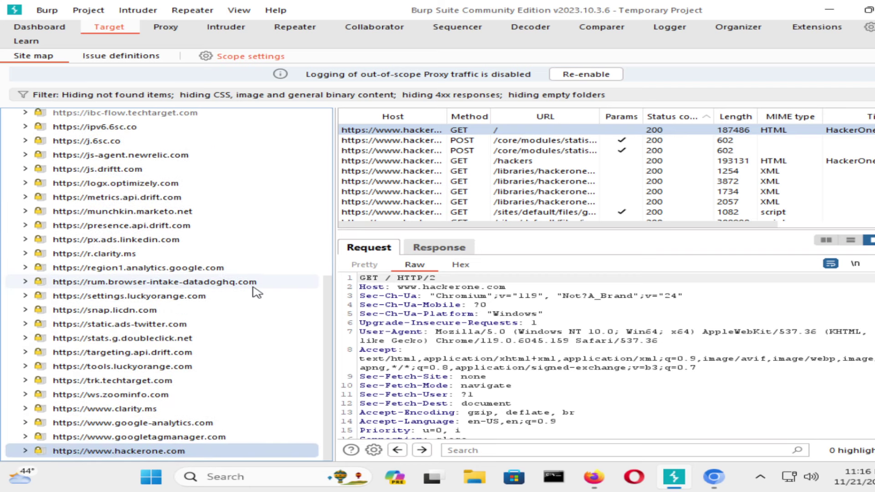
scroll(257, 292, "up", 7)
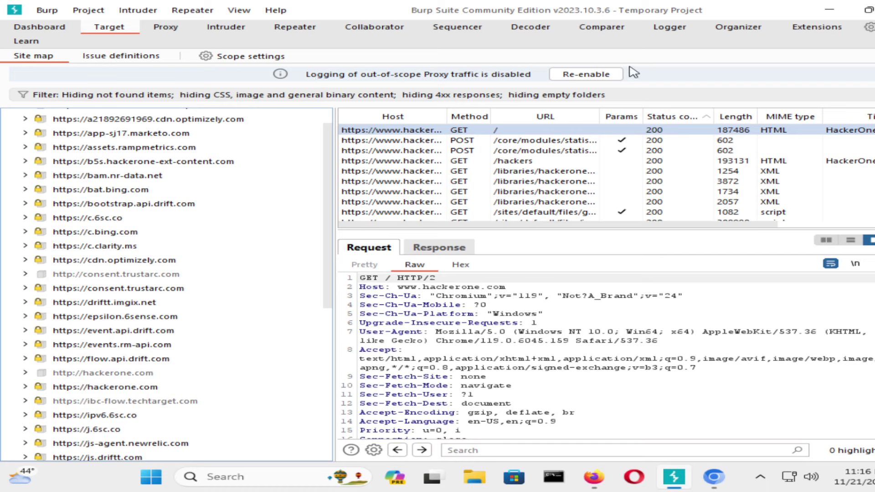
left_click(578, 75)
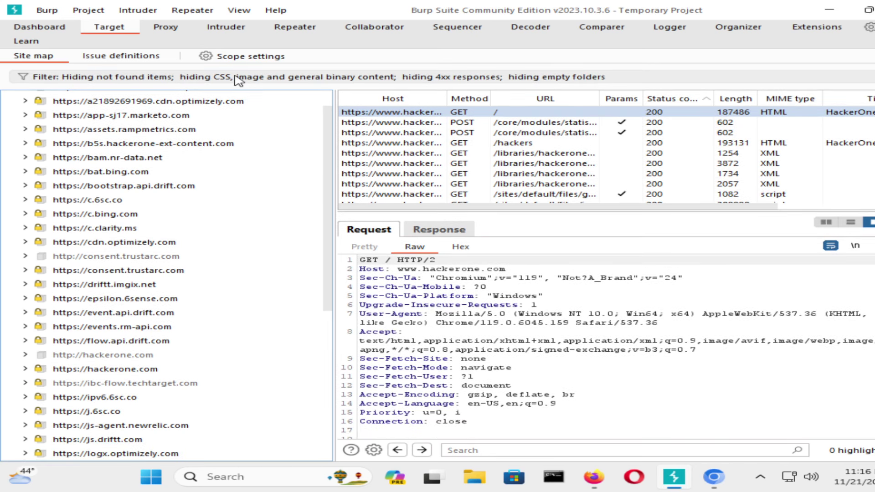
Enable 'Show only in-scope items' in the site map filter settings and apply it.
left_click(234, 77)
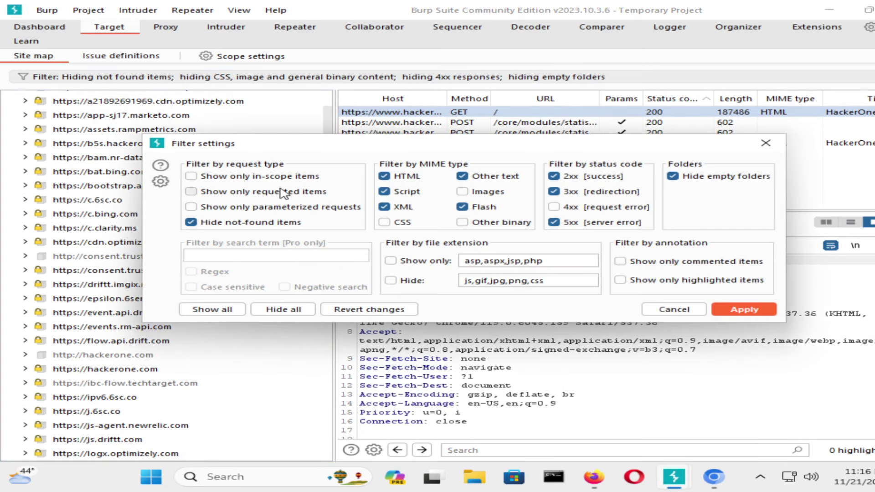
left_click(286, 177)
left_click(212, 309)
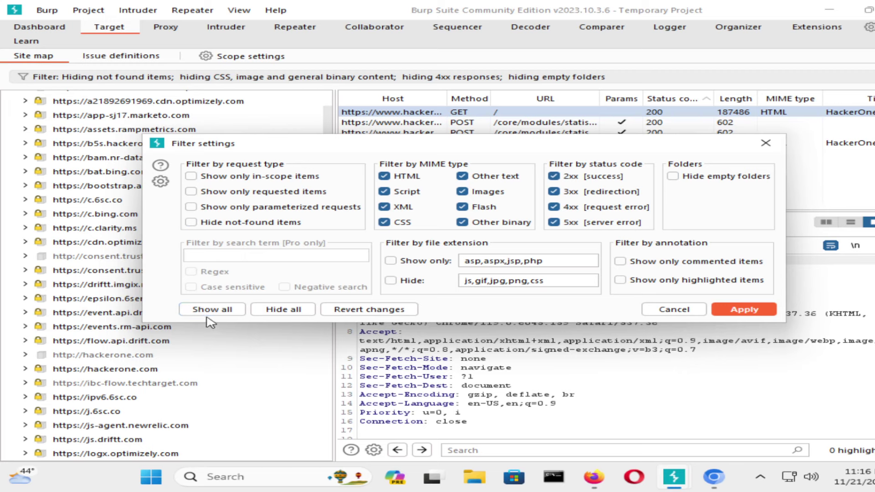
left_click(279, 178)
left_click(368, 310)
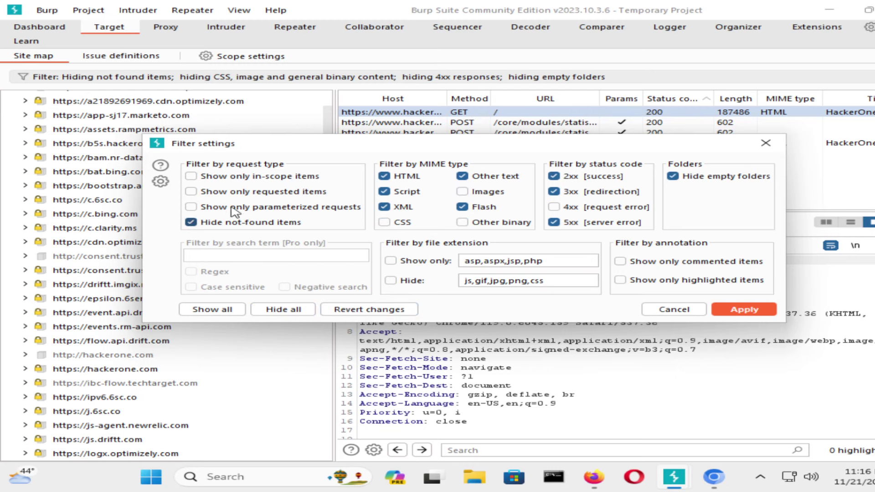
left_click(234, 177)
left_click(744, 309)
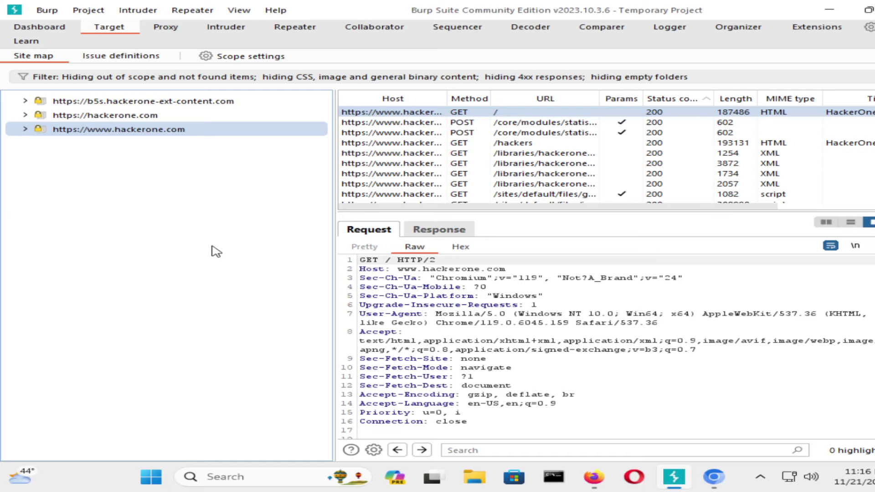
Expand b5s and hackerone.com, viewing assets, /events, /gates, /graphql and /users/sign_up requests.
left_click(25, 101)
left_click(55, 115)
left_click(25, 129)
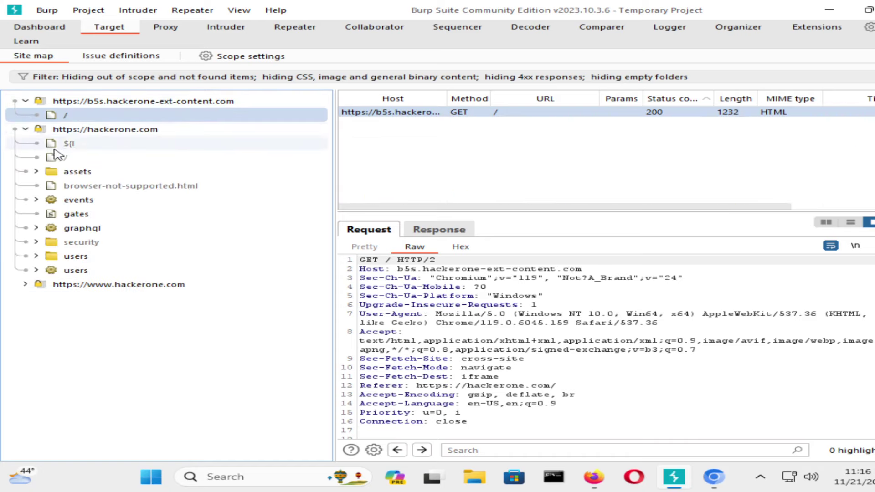
left_click(76, 171)
left_click(78, 200)
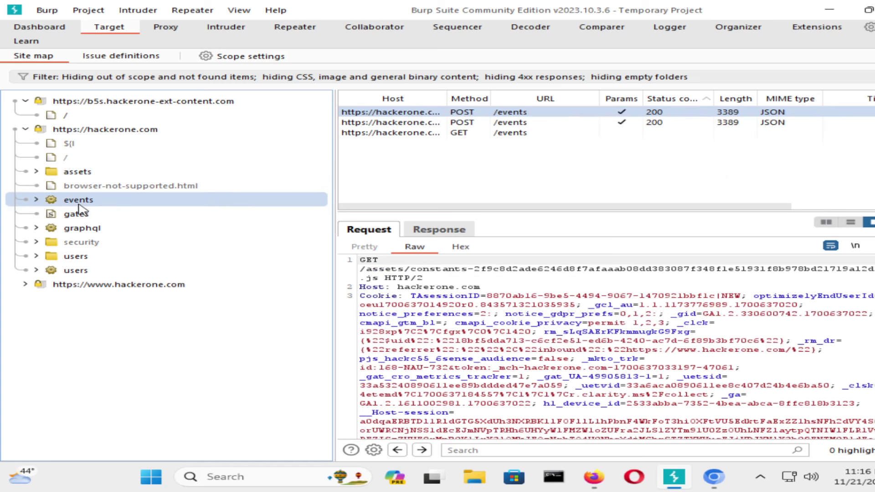
left_click(79, 213)
left_click(94, 228)
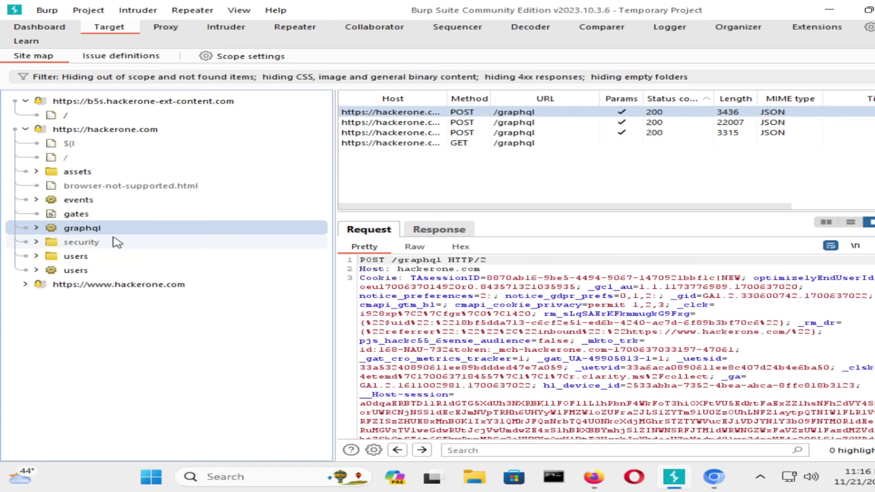
scroll(571, 337, "down", 5)
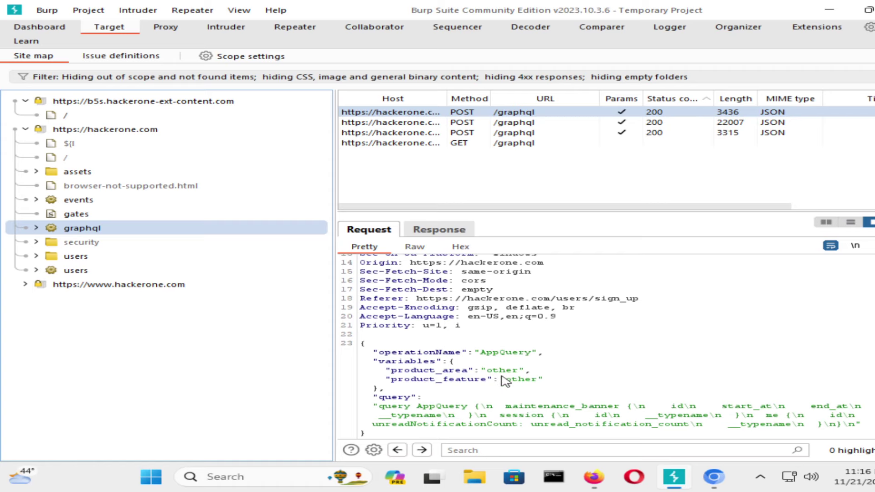
left_click(104, 256)
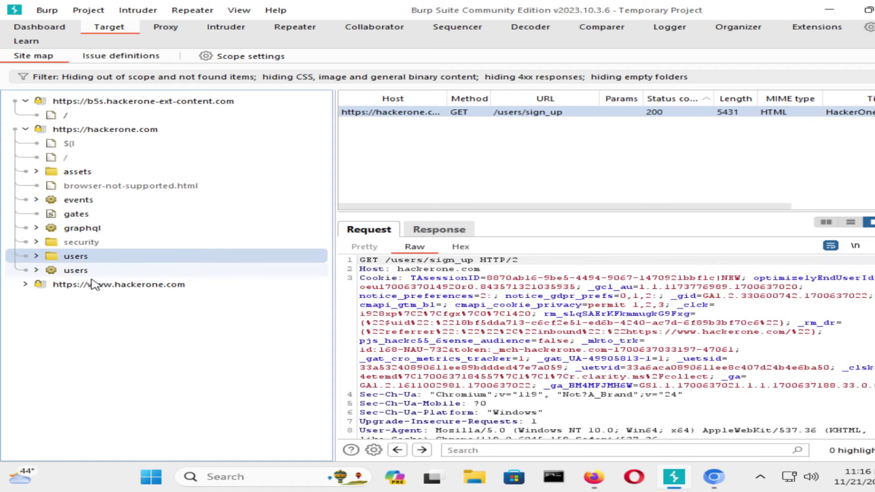
left_click(86, 284)
left_click(25, 284)
left_click(64, 291)
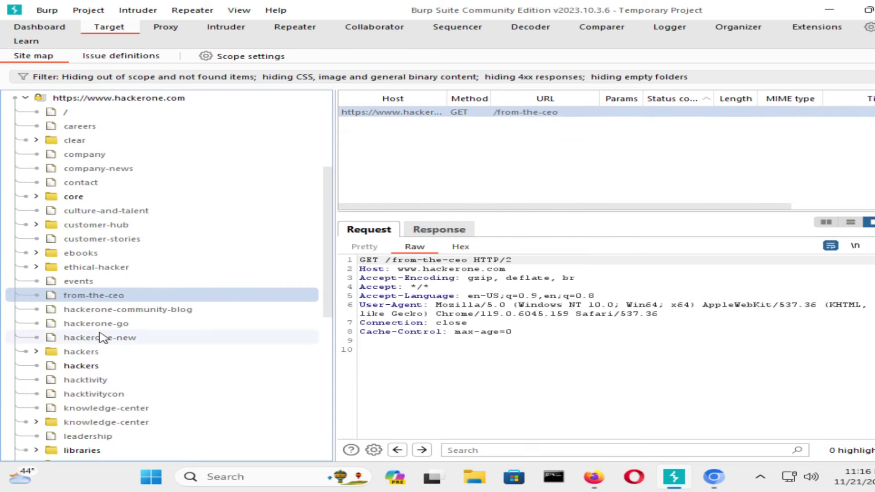
scroll(110, 337, "down", 8)
scroll(190, 337, "up", 10)
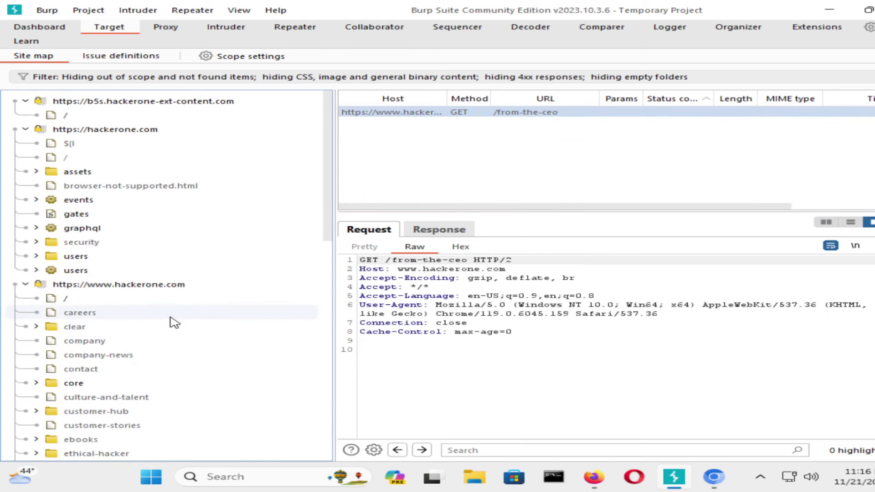
left_click(135, 185)
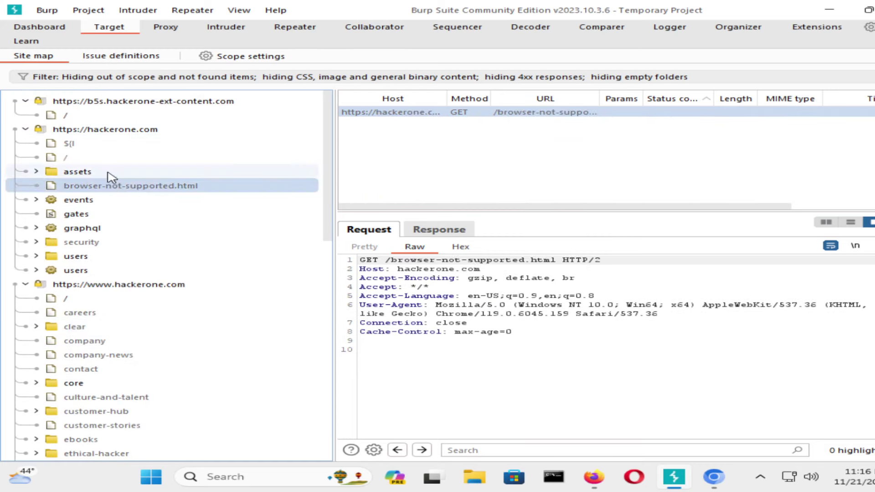
left_click(109, 172)
left_click(89, 158)
left_click(91, 172)
left_click(96, 186)
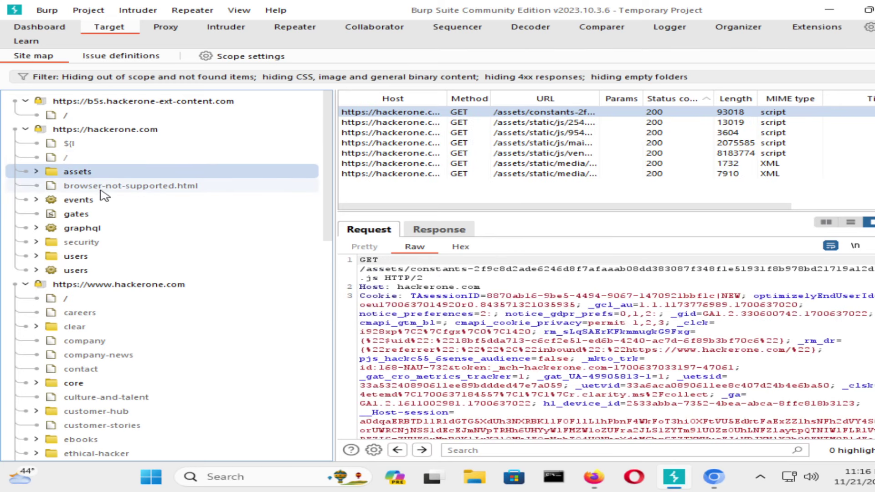
left_click(103, 200)
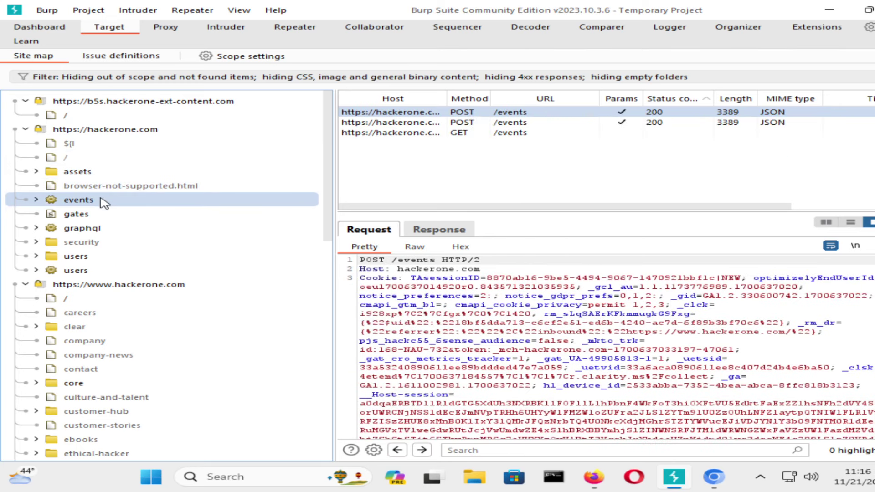
right_click(521, 114)
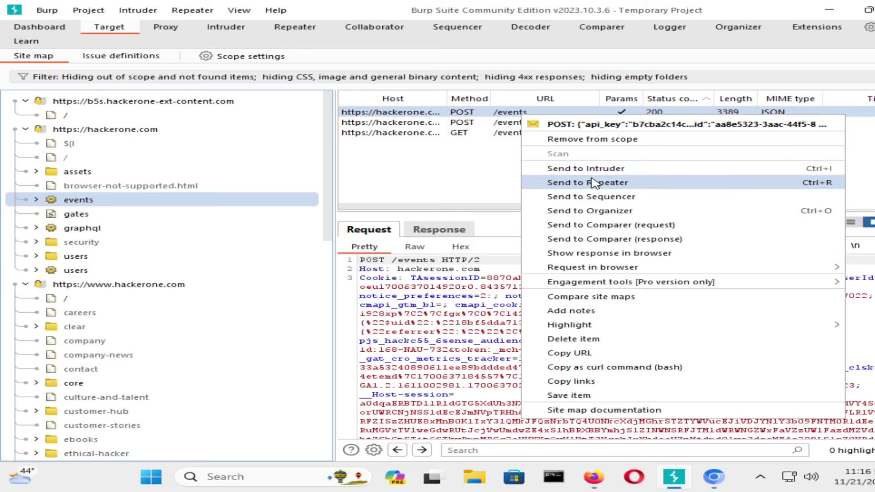
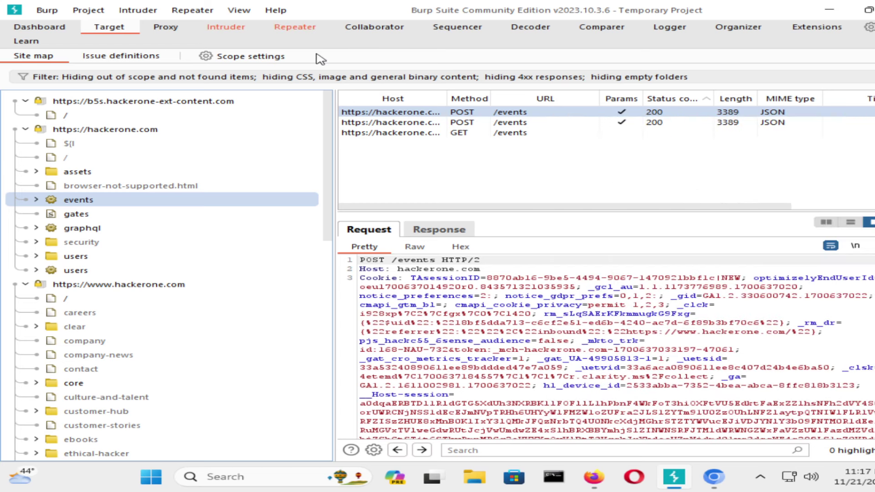
Confirm interception is off and show the POST /events request in Intruder attack 2's Positions, scrolled to the JSON body.
left_click(216, 28)
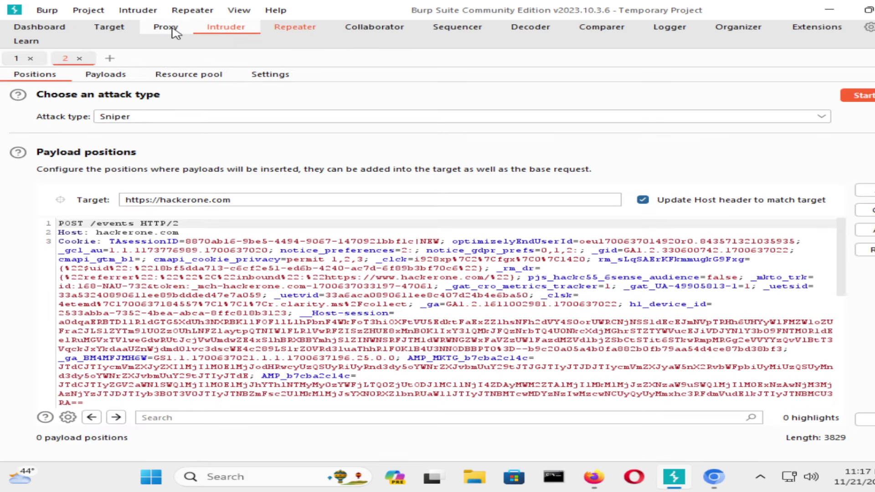
left_click(172, 28)
left_click(234, 30)
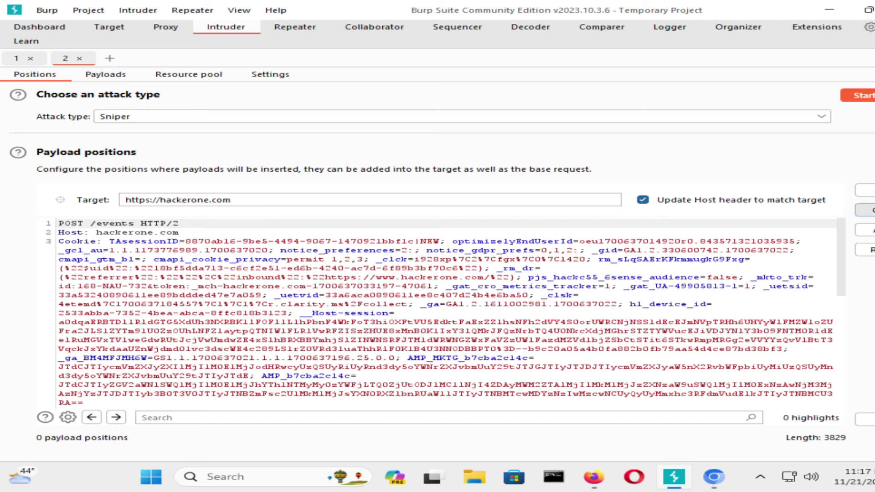
scroll(219, 273, "down", 6)
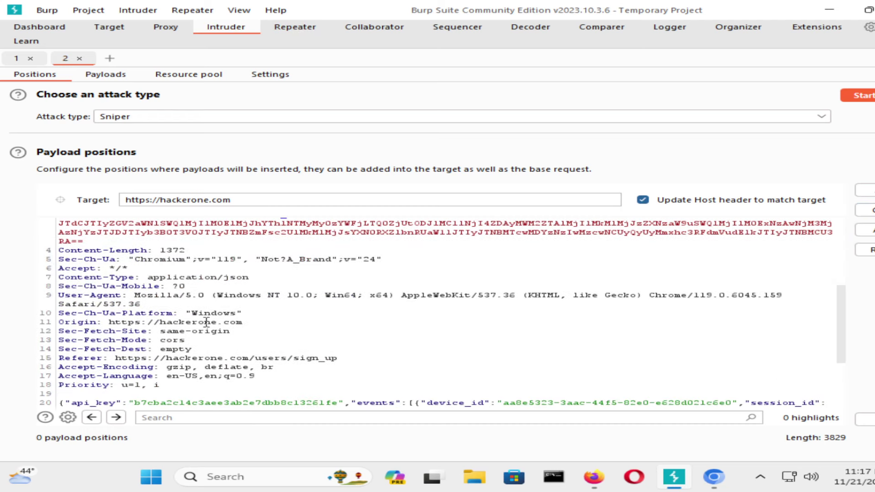
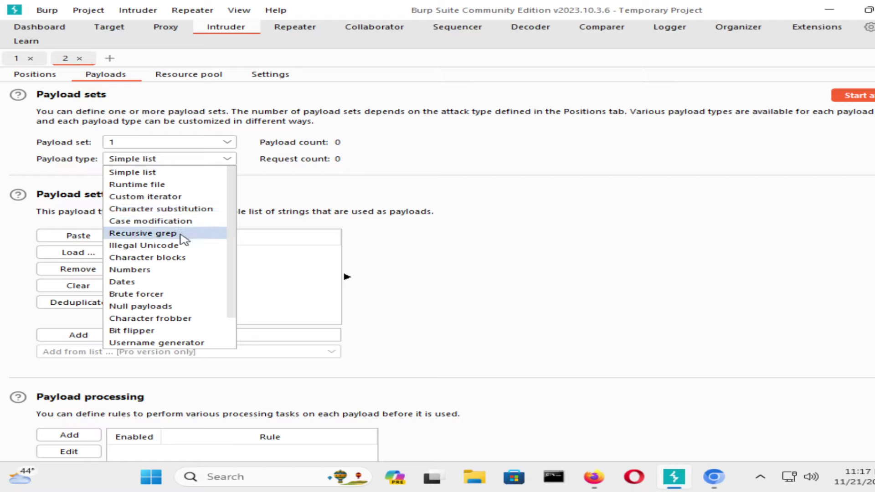
scroll(183, 271, "down", 1)
scroll(183, 271, "up", 1)
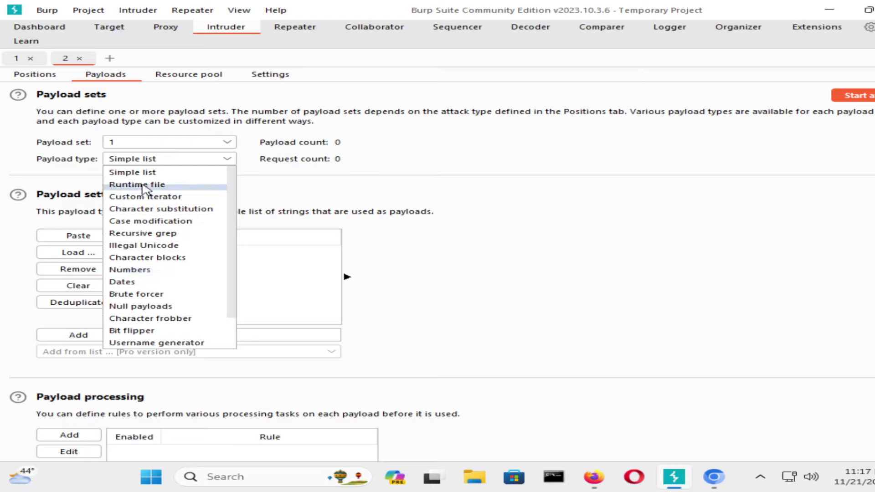
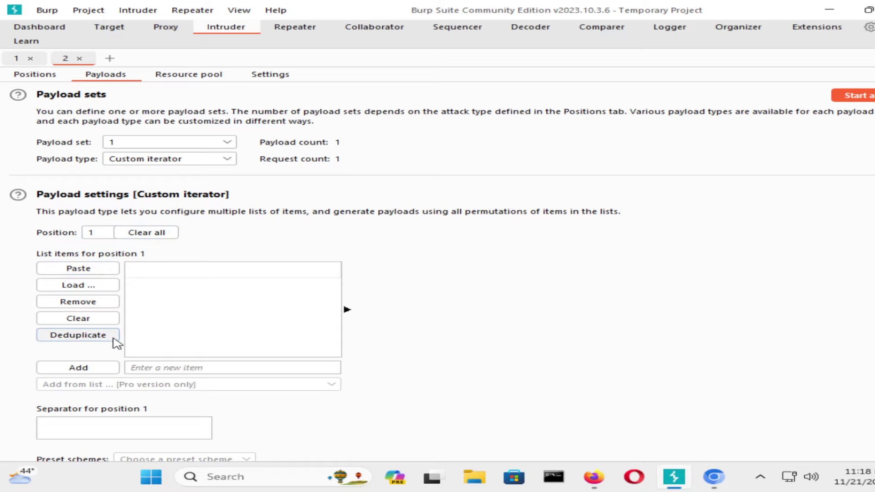
Switch payload set 1's payload type from Custom iterator to Numbers.
scroll(116, 342, "down", 5)
scroll(126, 348, "up", 5)
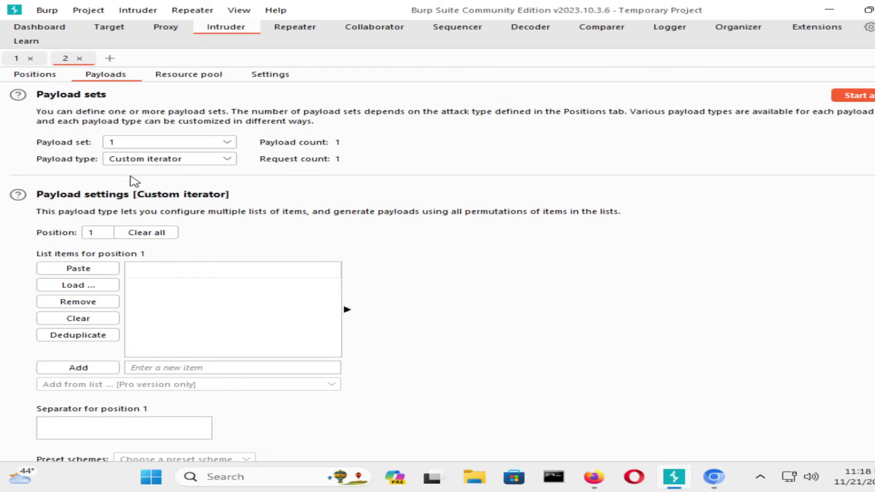
left_click(136, 160)
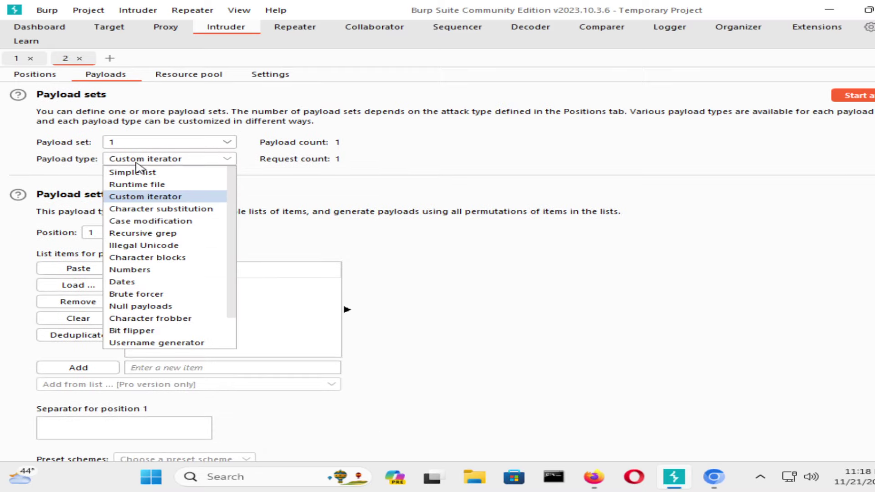
scroll(150, 222, "down", 1)
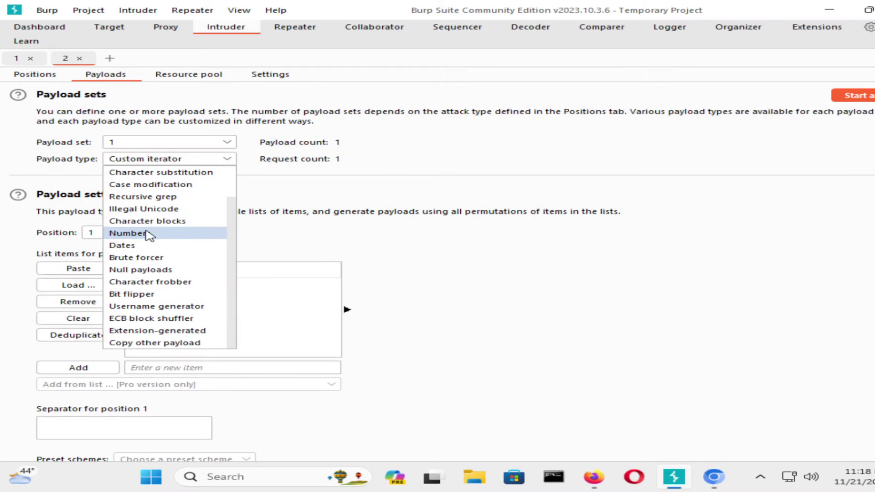
left_click(149, 233)
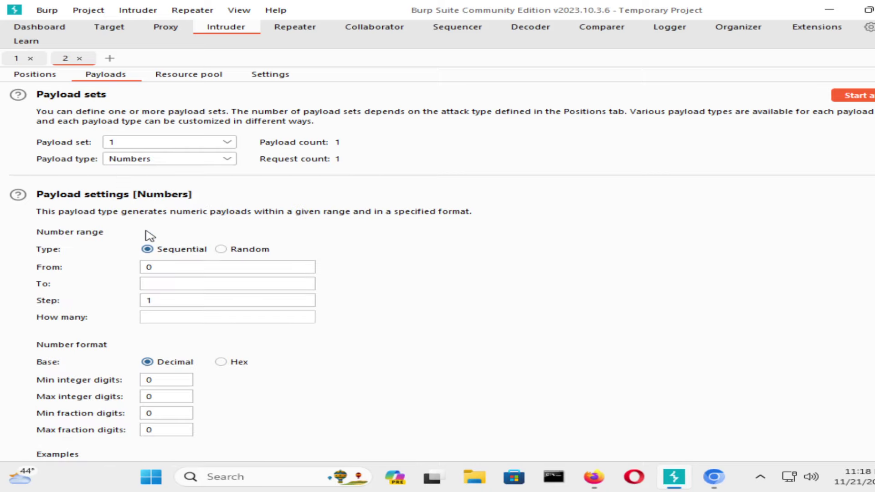
Set the number range's To value to 10, so payloads run 0 to 10 for 11 requests.
left_click(188, 264)
left_click(174, 283)
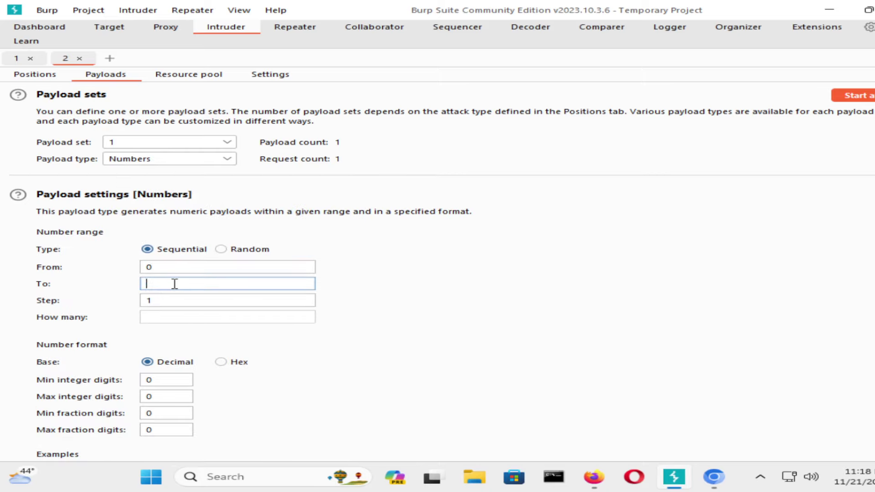
type("10")
scroll(177, 284, "down", 6)
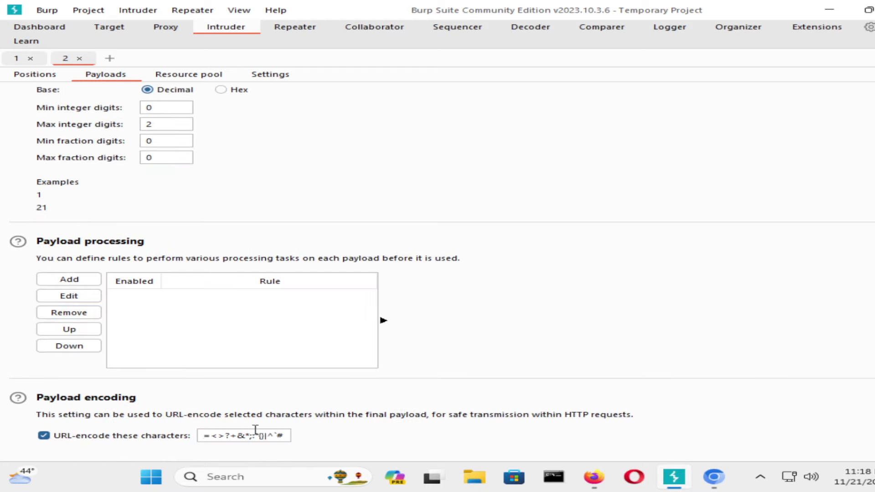
scroll(569, 169, "up", 6)
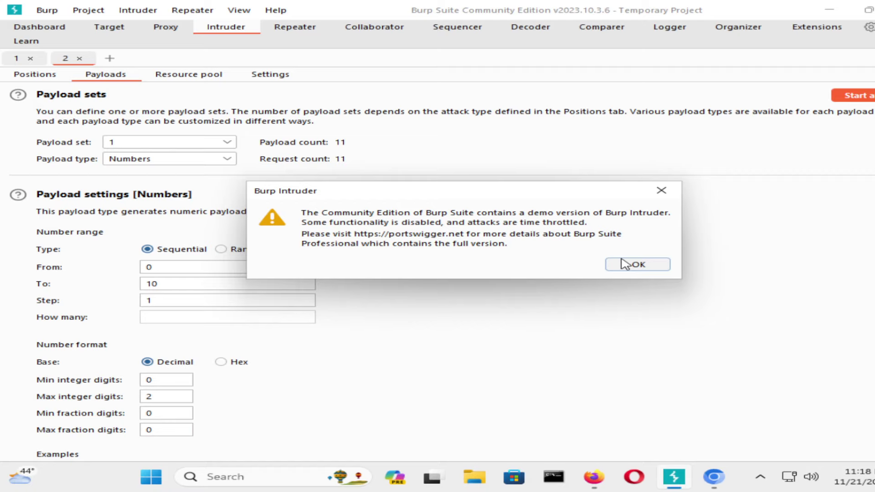
Acknowledge the Community Edition throttling warning with OK so the attack proceeds.
left_click(625, 264)
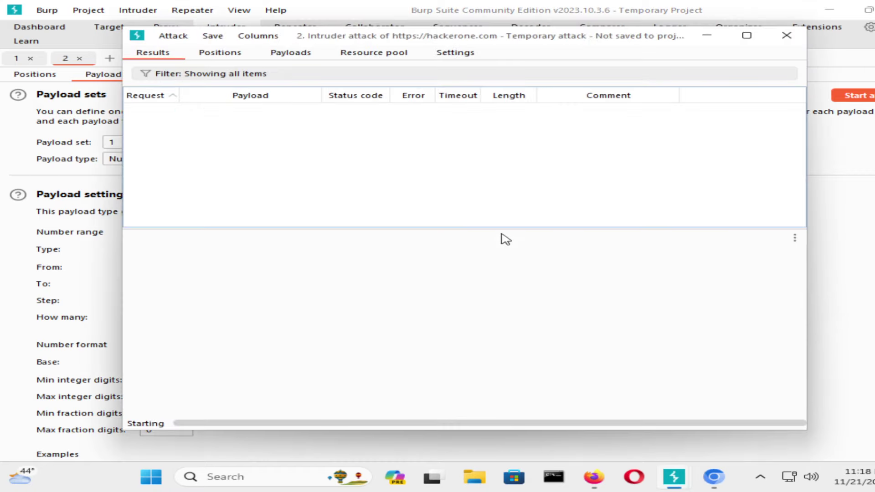
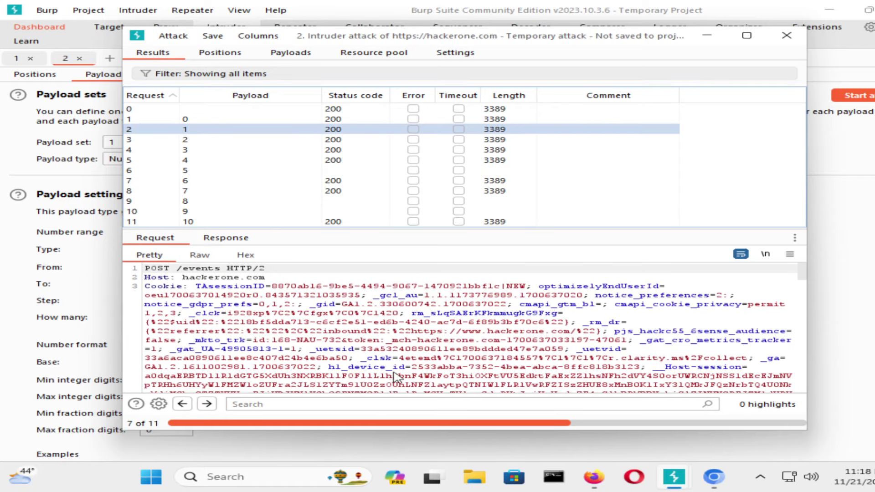
Scroll the Pretty request view to read the Content-Type and User-Agent headers below the cookie.
scroll(396, 378, "down", 5)
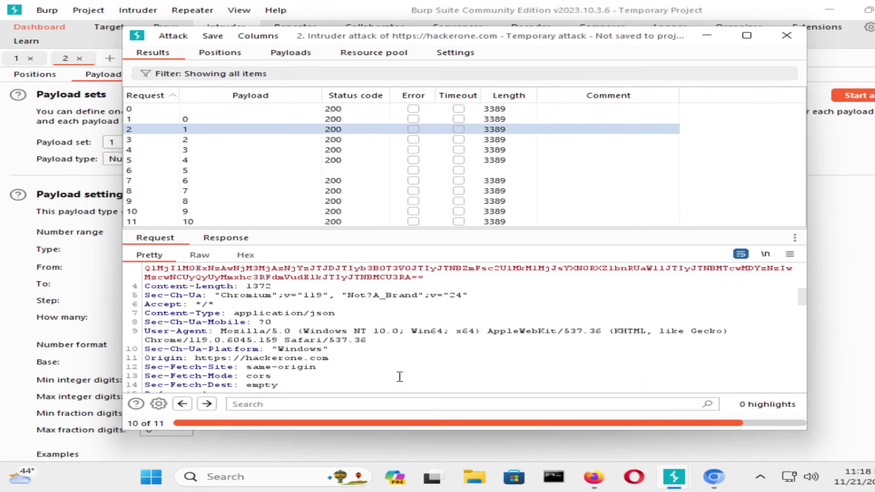
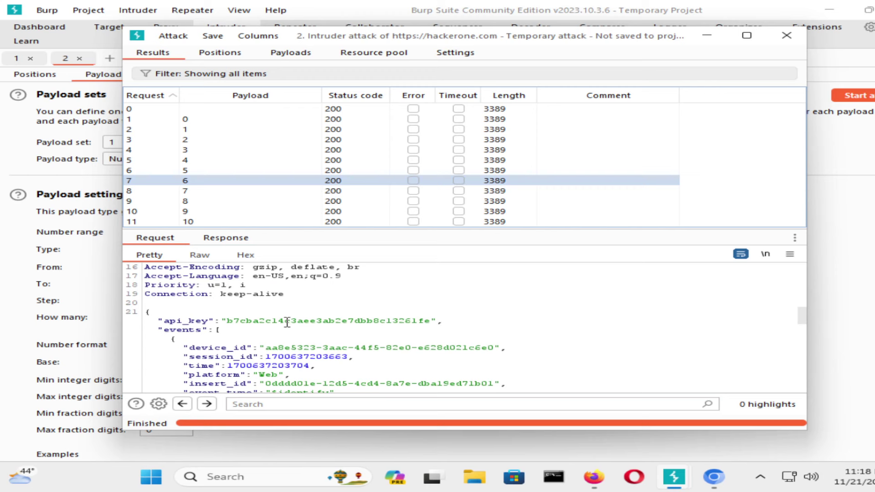
Scroll the payload-6 request's Pretty view back to the POST /events line, headers and cookies.
scroll(325, 300, "down", 3)
scroll(352, 298, "up", 10)
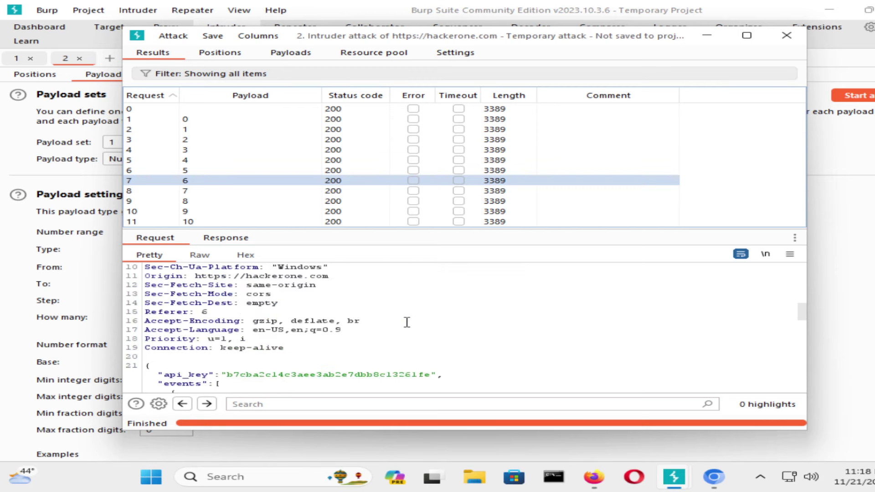
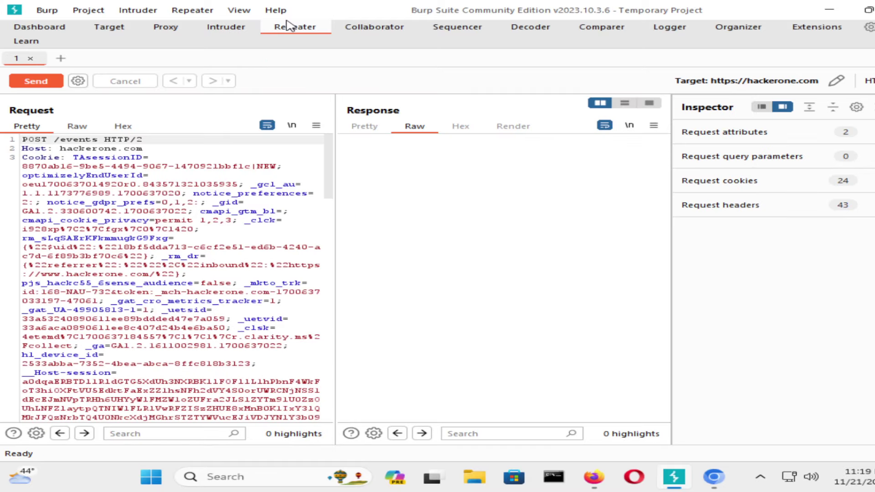
Open the Collaborator page, which shows only a Burp Suite Professional upgrade notice.
scroll(221, 297, "down", 15)
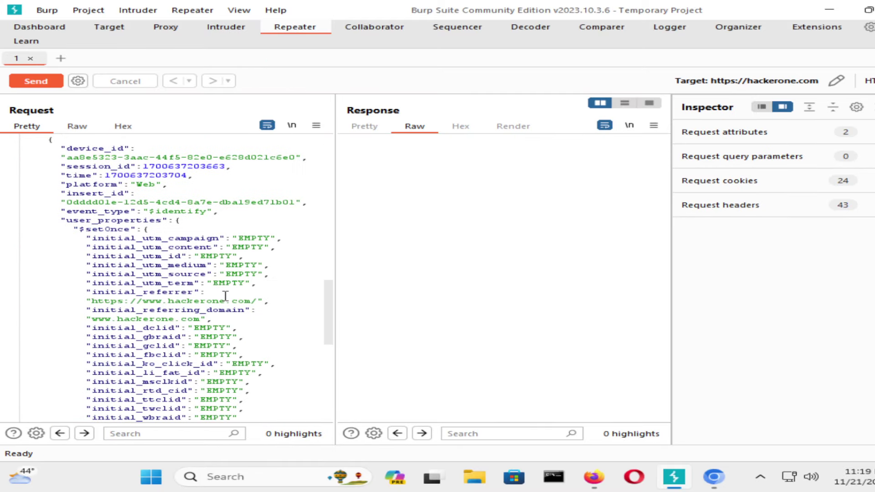
scroll(225, 296, "down", 12)
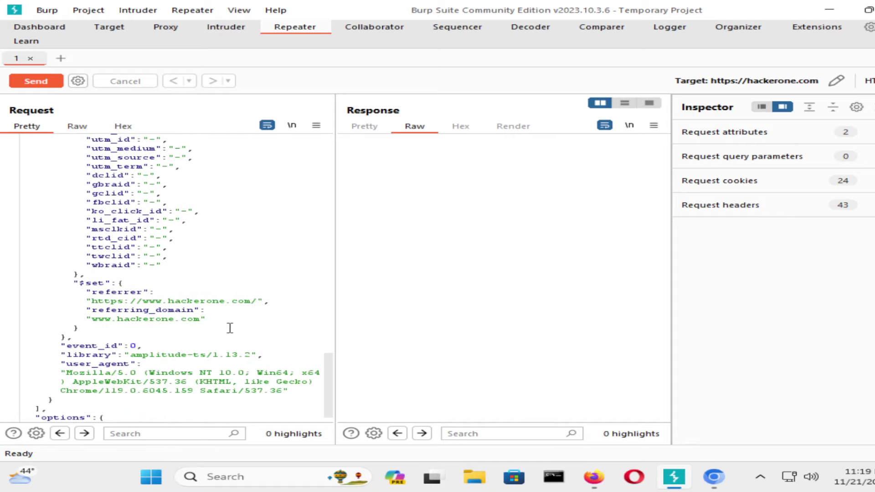
scroll(230, 328, "up", 20)
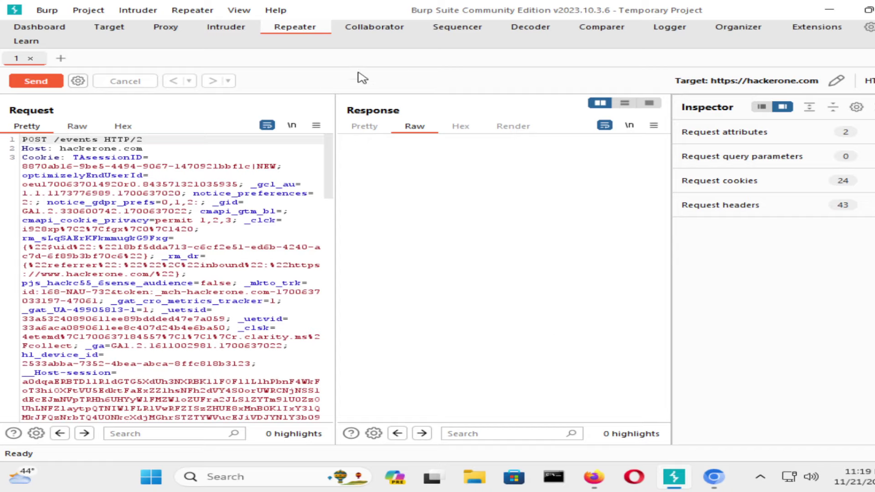
left_click(395, 26)
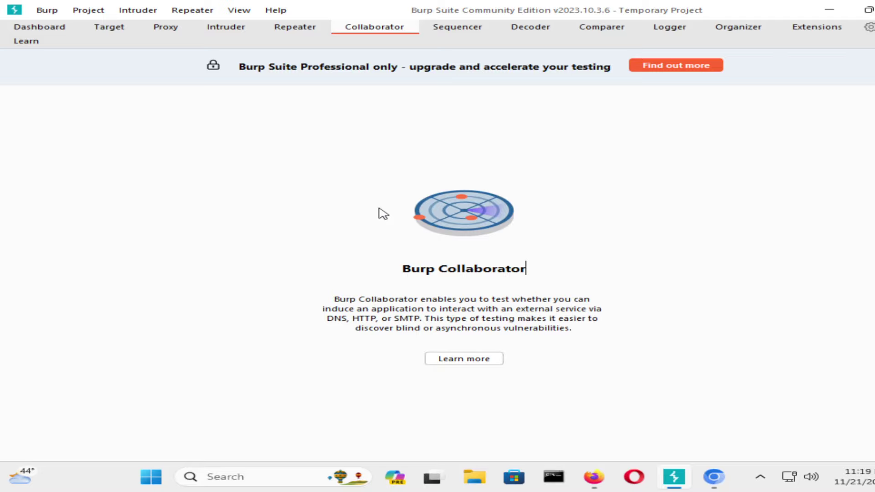
Minimize Burp to look at the HackerOne sign-up browser window, then restore Burp.
left_click(831, 8)
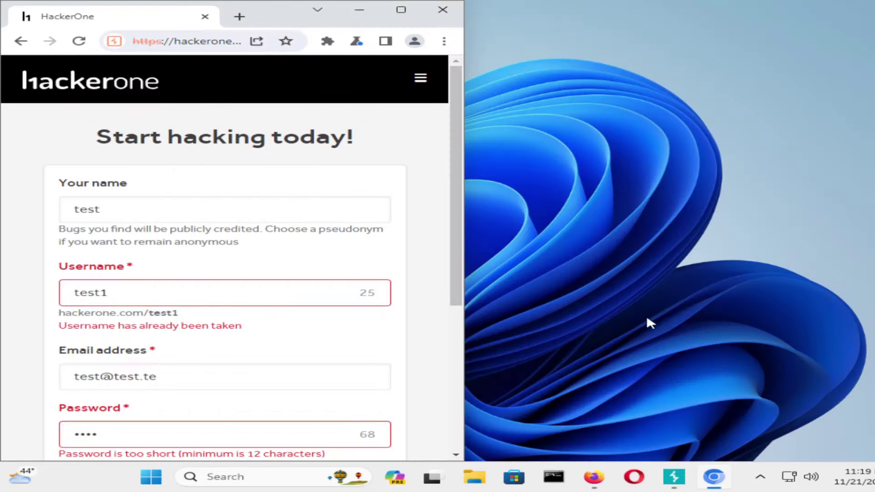
left_click(726, 479)
left_click(727, 479)
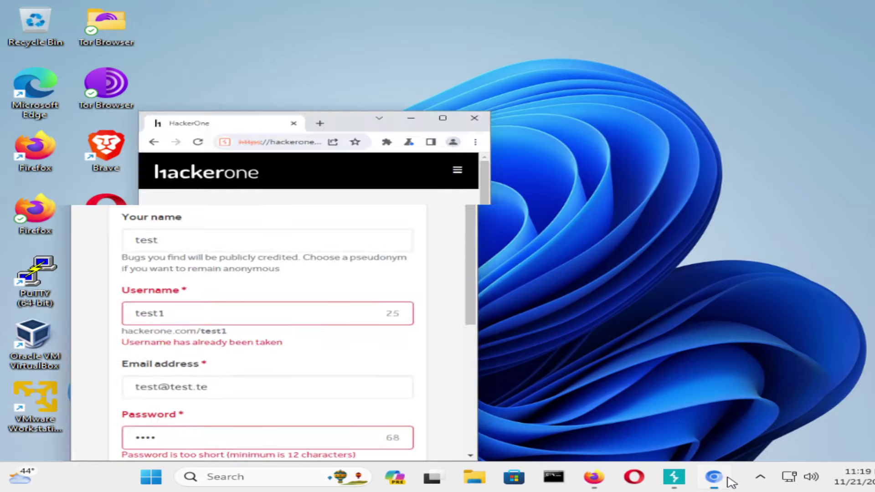
left_click(675, 478)
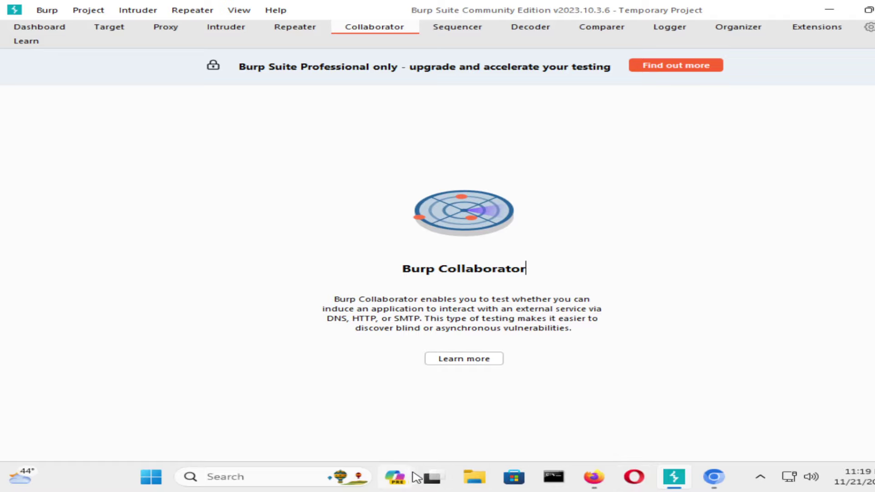
mouse_move(726, 481)
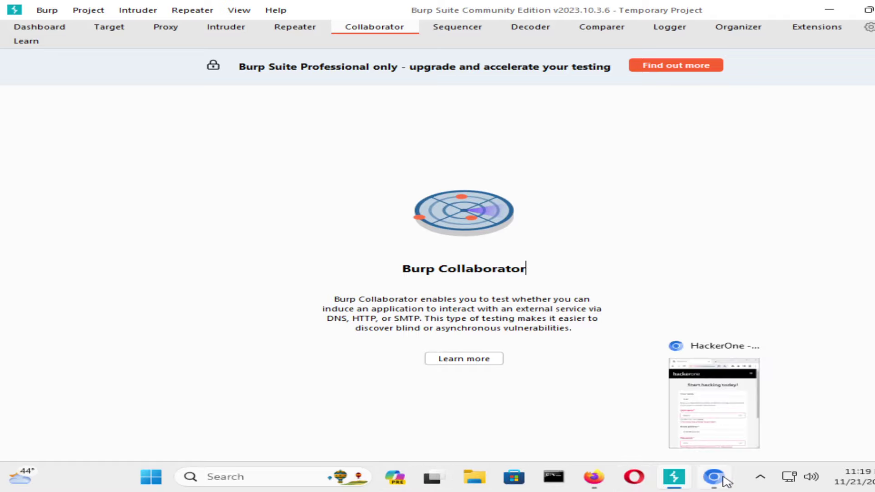
left_click(727, 423)
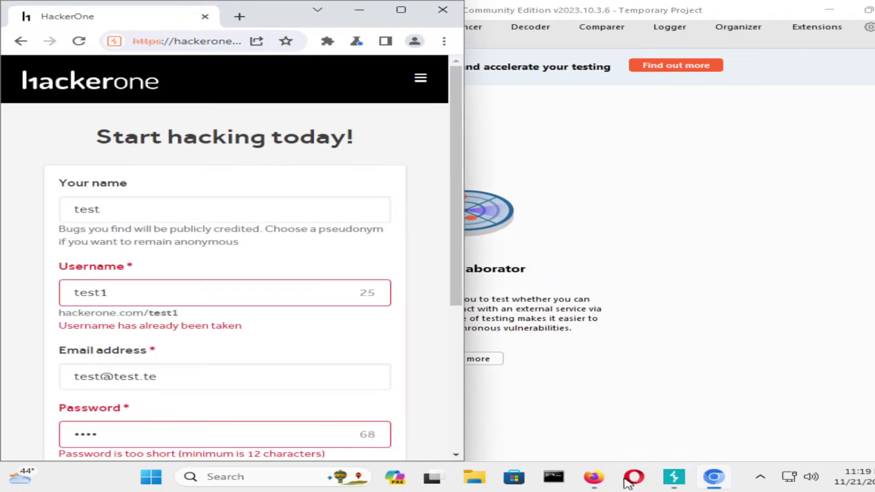
left_click(668, 488)
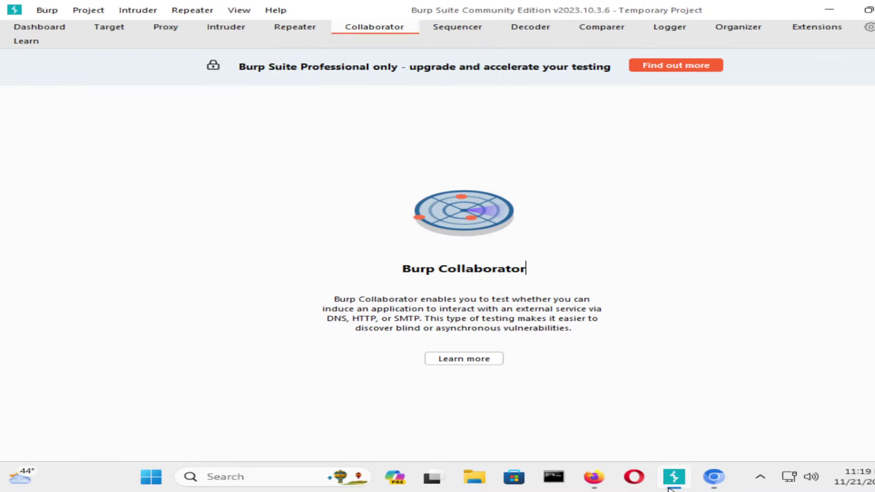
On the installed extensions page, start loading a new extension, then cancel the wizard.
left_click(814, 29)
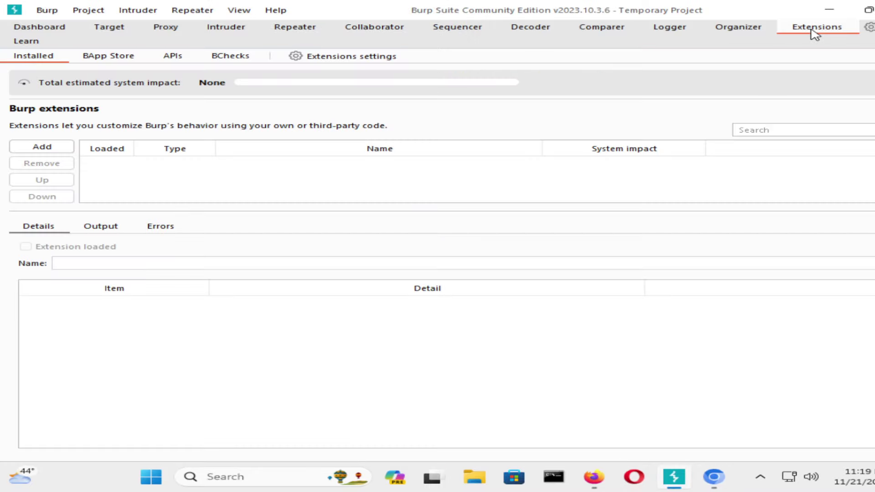
left_click(41, 146)
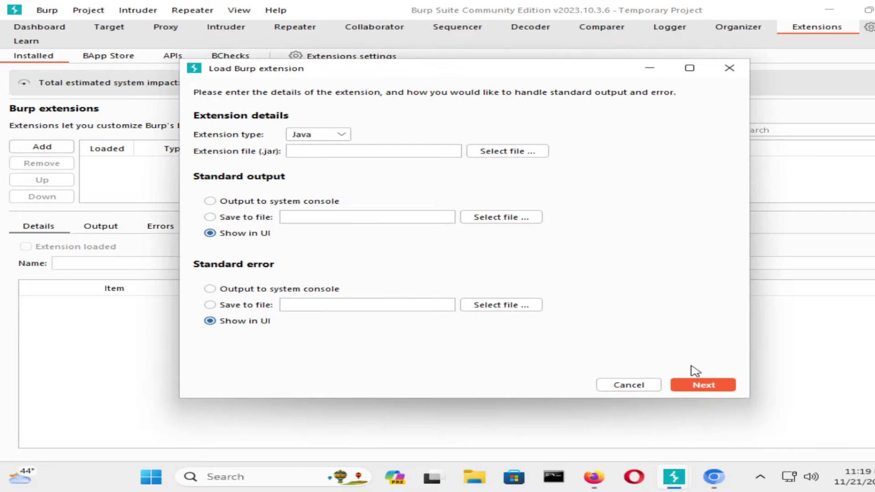
left_click(646, 387)
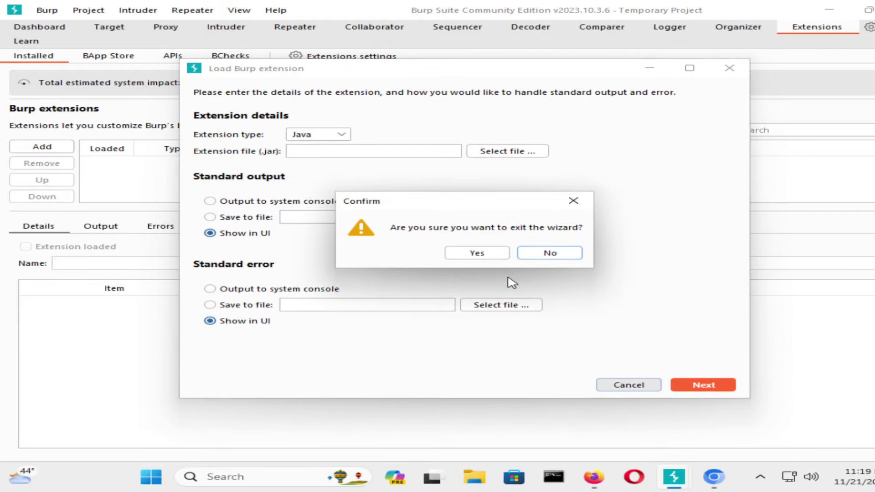
left_click(477, 252)
In the BApp Store, sort extensions by Detail, widen the list, and sort most popular first.
left_click(101, 64)
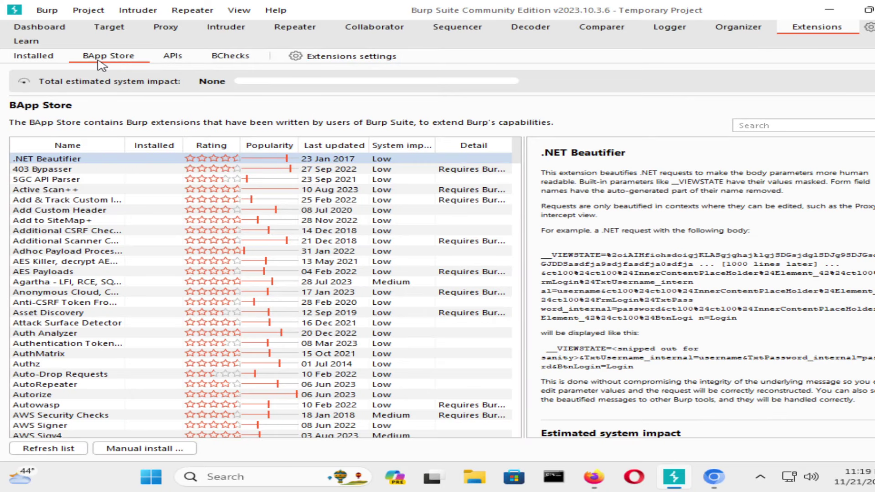
left_click(483, 147)
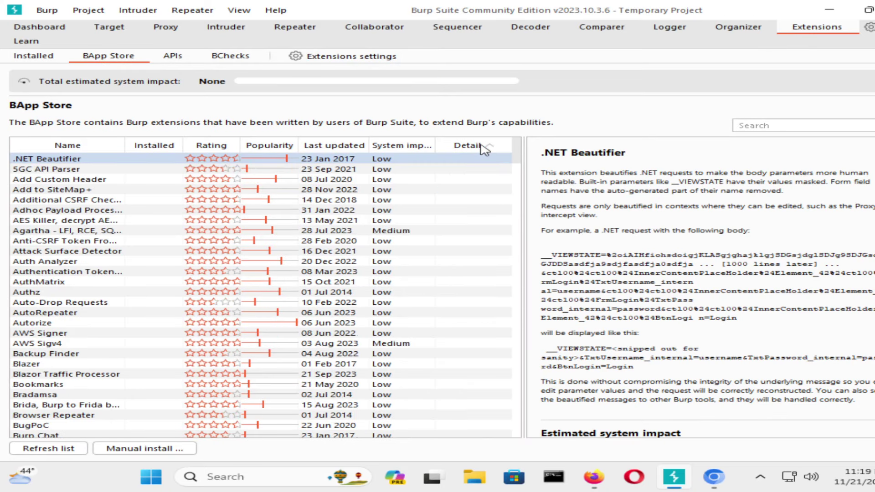
left_click(482, 147)
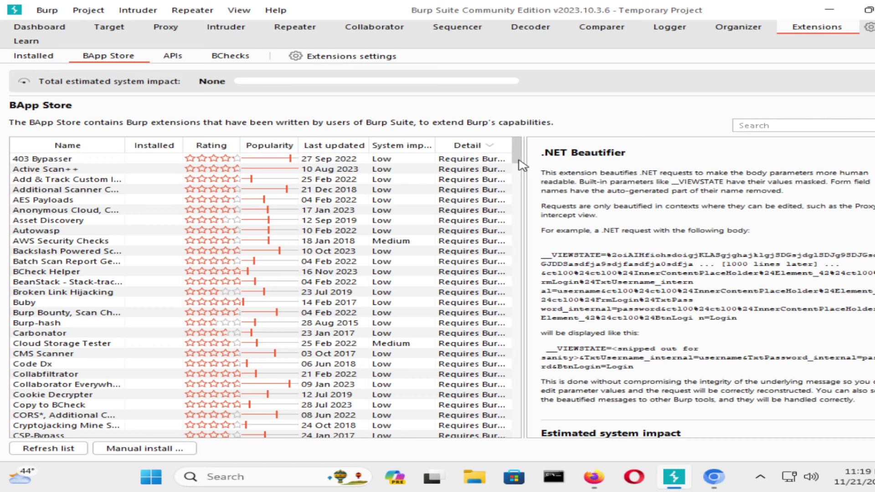
left_click_drag(524, 164, 680, 161)
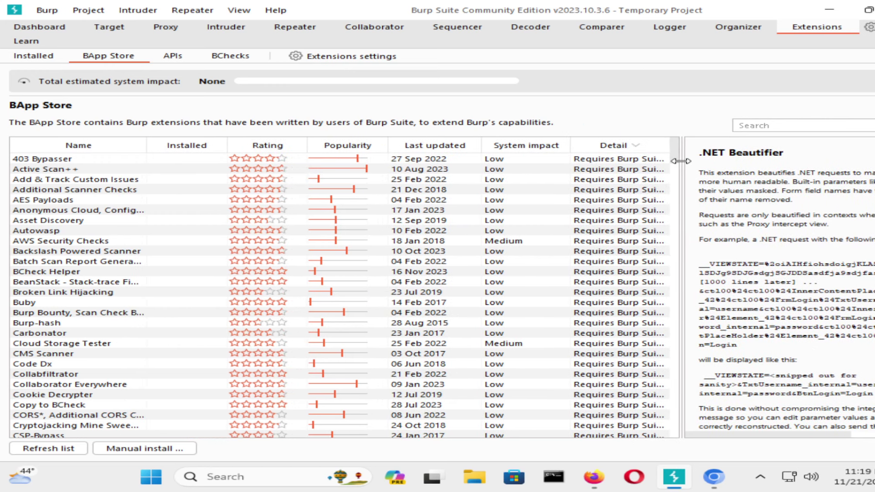
left_click(326, 150)
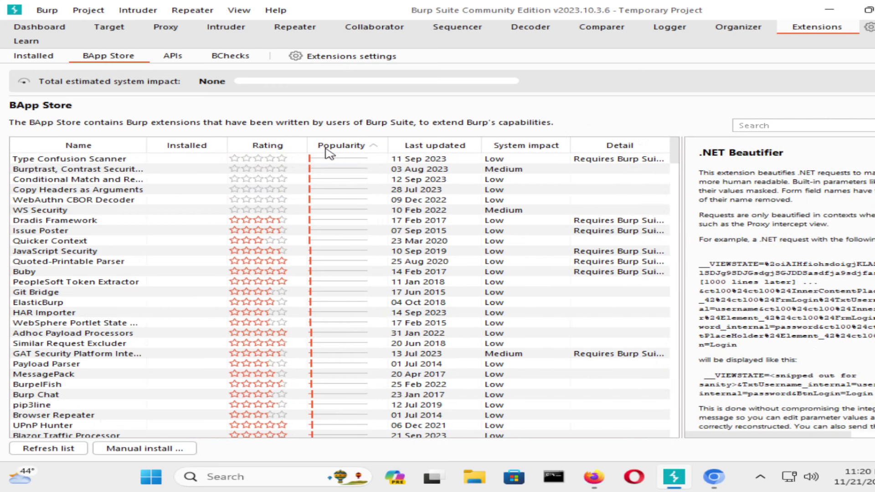
left_click(330, 151)
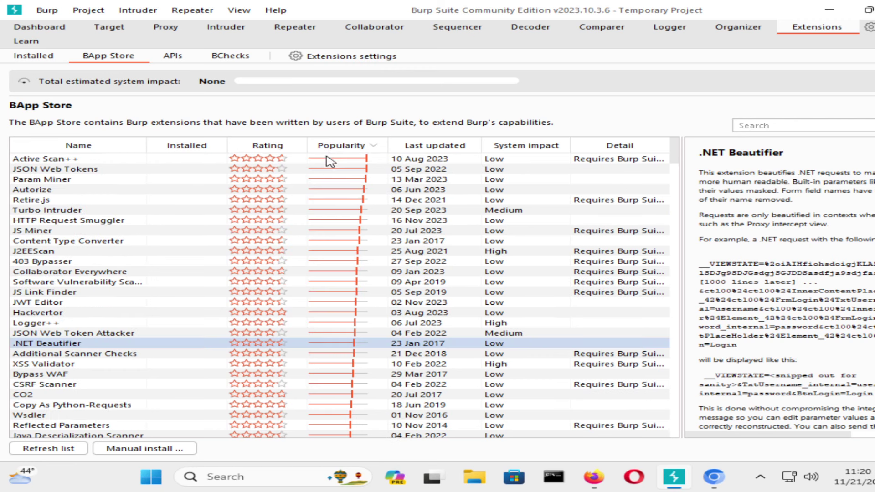
Read descriptions of JSON Web Tokens, Param Miner, Autorize, Turbo Intruder, 403 Bypasser, JWT Editor and Logger++.
left_click(154, 167)
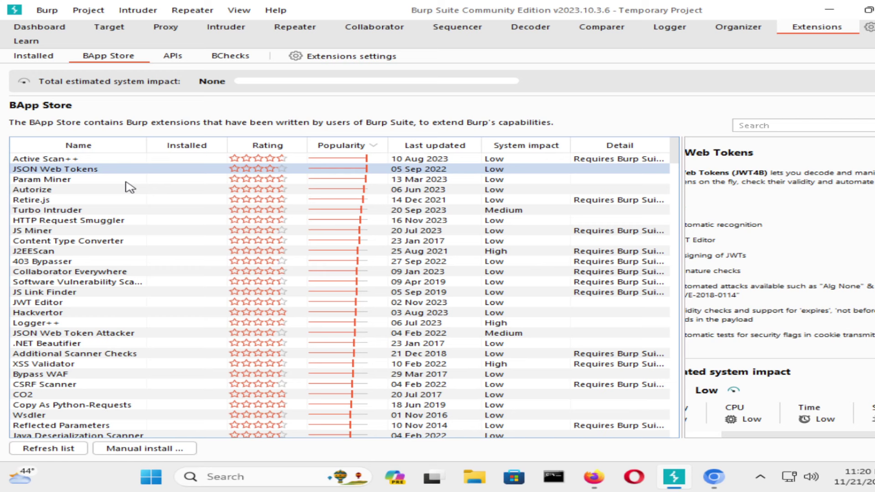
left_click(126, 182)
left_click(125, 191)
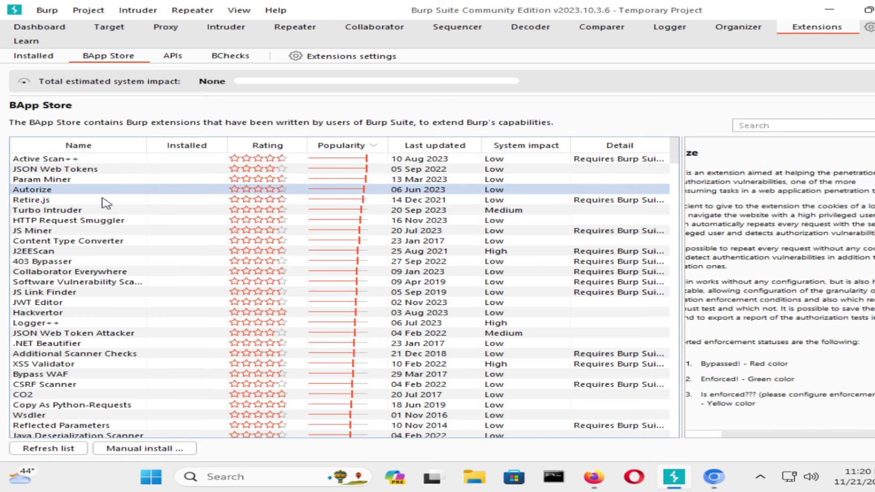
left_click(101, 212)
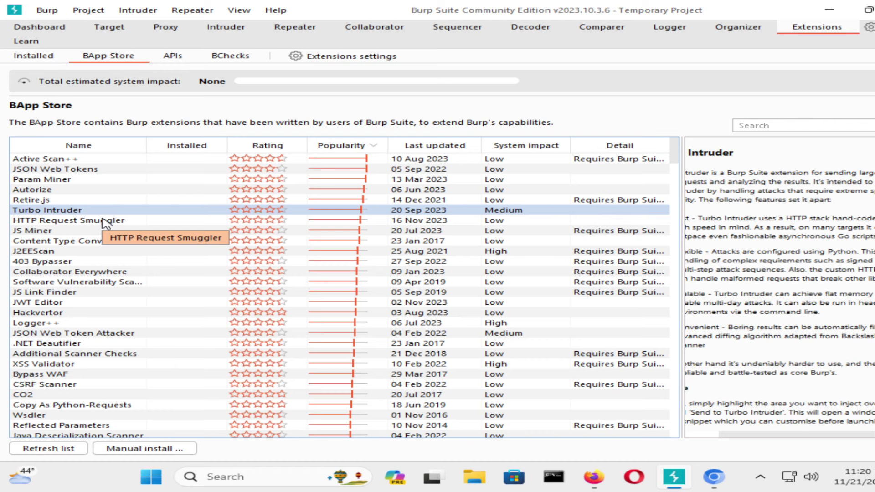
left_click(104, 262)
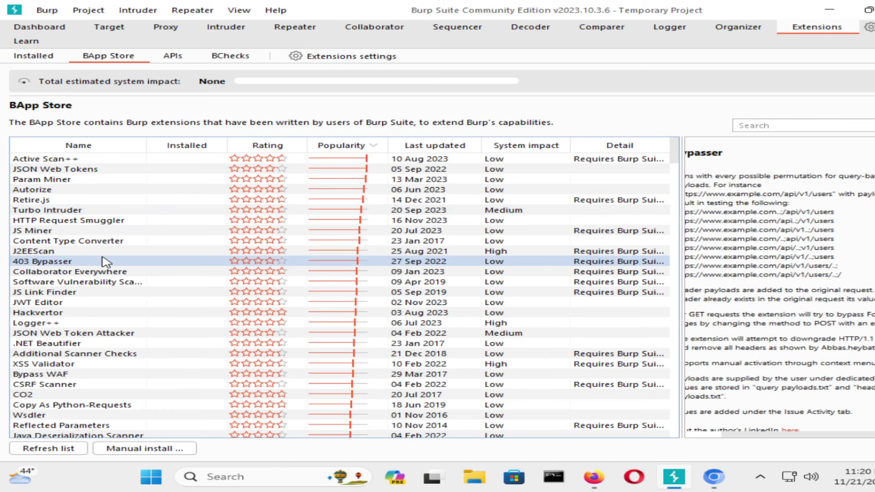
left_click(107, 283)
left_click(108, 293)
left_click(105, 303)
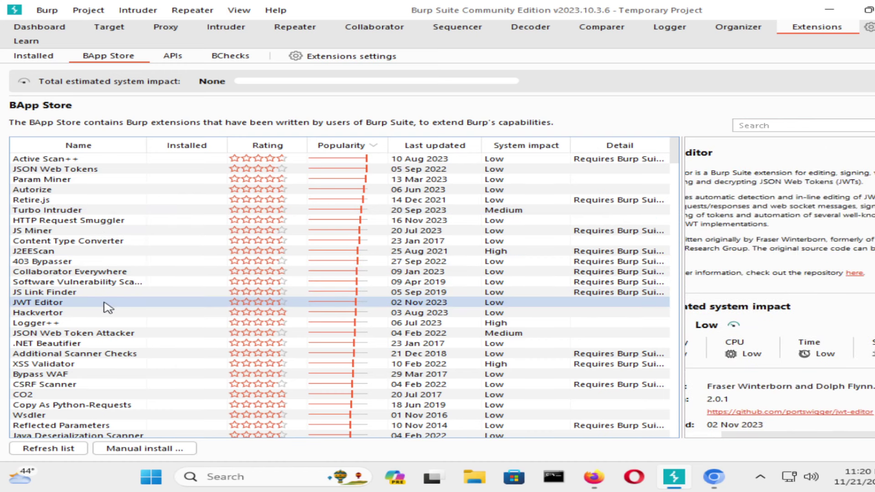
left_click(94, 322)
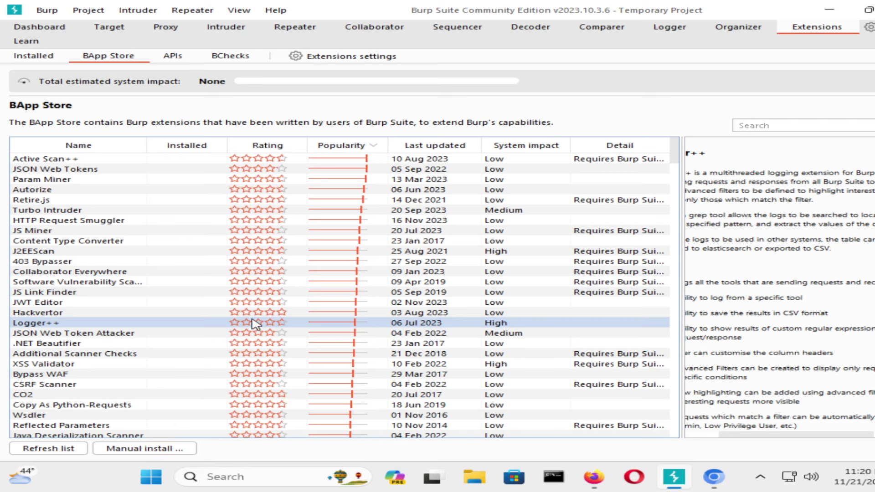
scroll(815, 392, "down", 5)
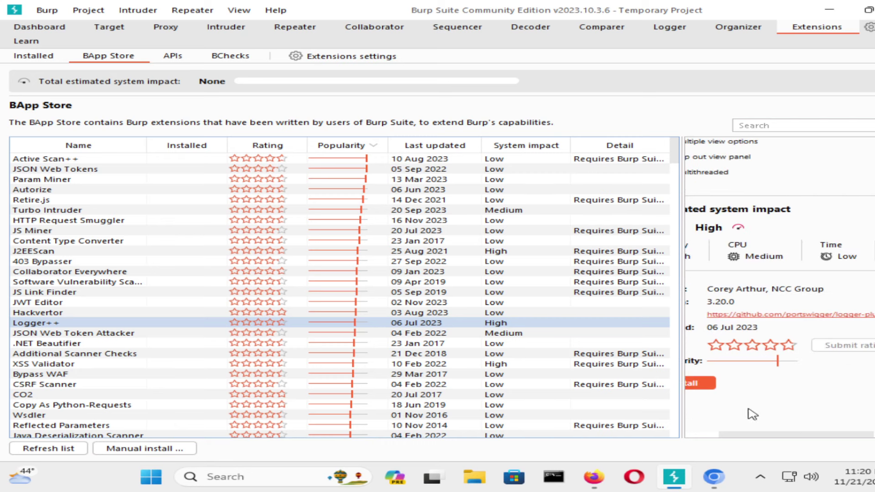
Install the Logger++ extension, then view the Bypass WAF extension details.
left_click(702, 436)
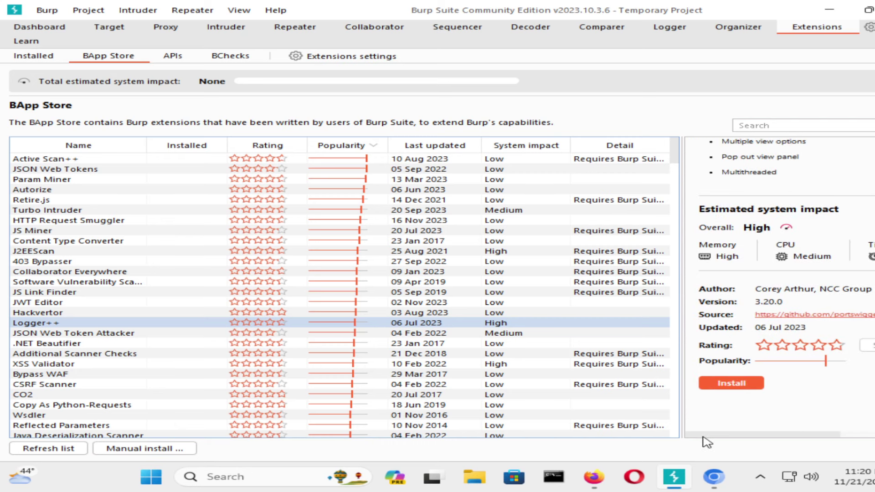
left_click(732, 383)
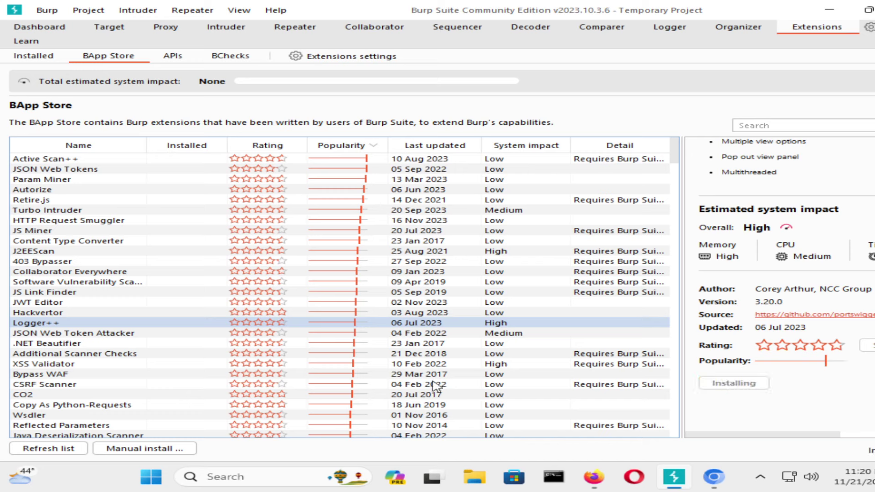
left_click(64, 377)
scroll(93, 392, "down", 2)
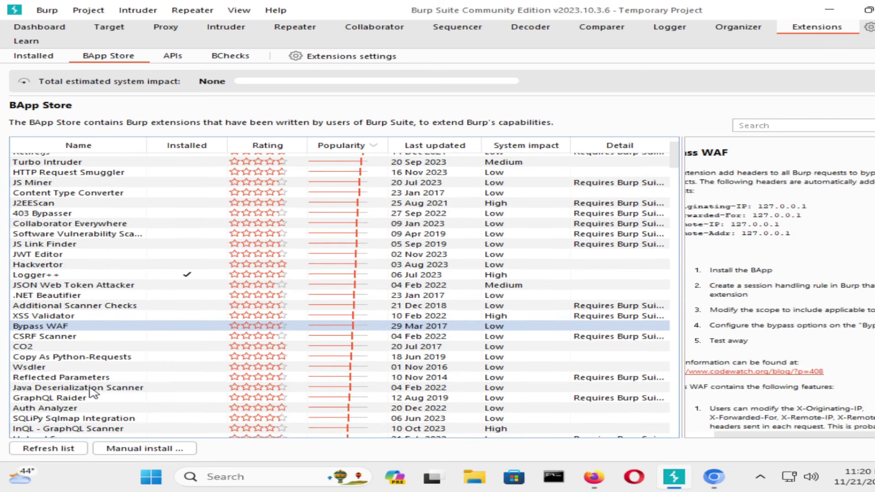
scroll(84, 369, "down", 3)
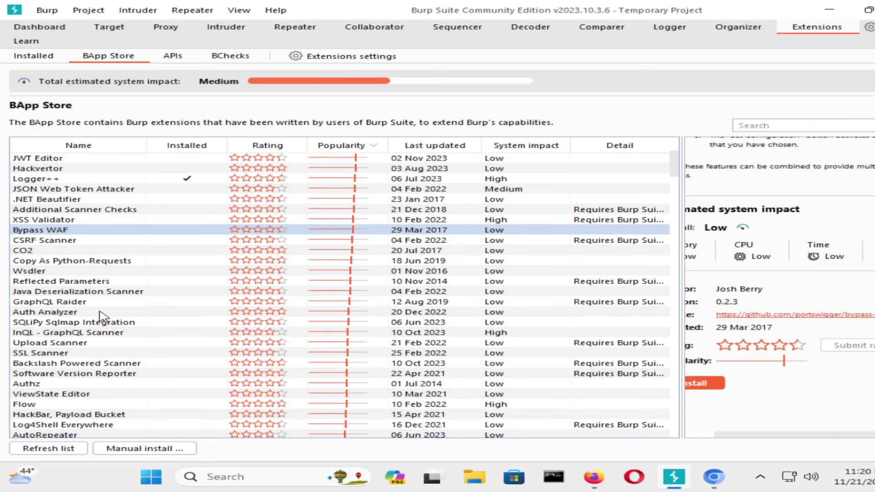
Review Reflected Parameters, Java Deserialization Scanner, GraphQL Raider, Auth Analyzer, SQLiPy, Upload Scanner and SSL Scanner.
left_click(112, 281)
left_click(120, 294)
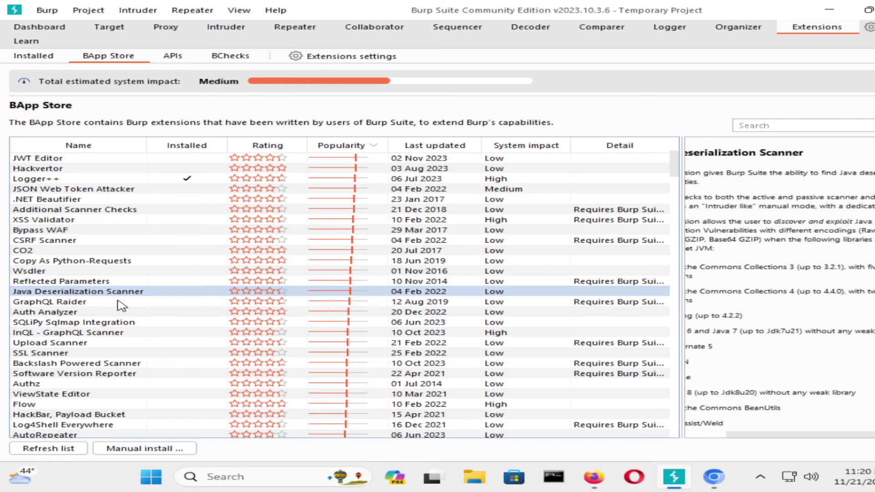
left_click(117, 301)
left_click(115, 308)
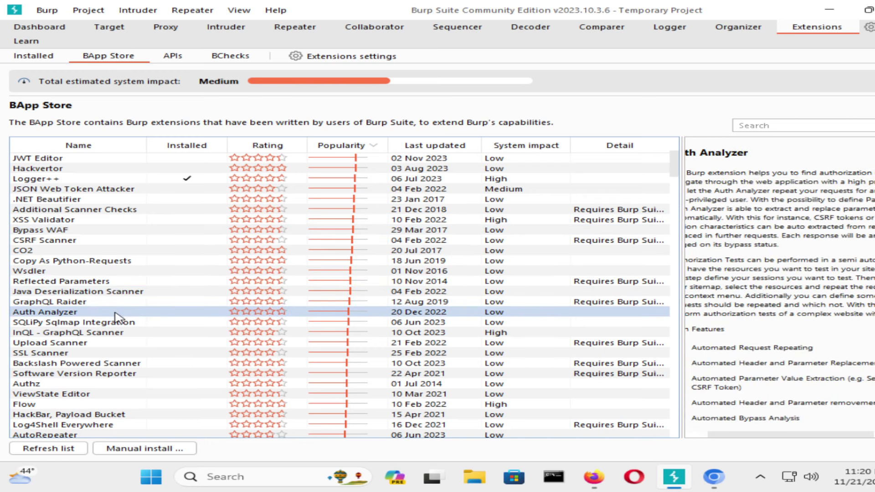
left_click(118, 324)
left_click(106, 343)
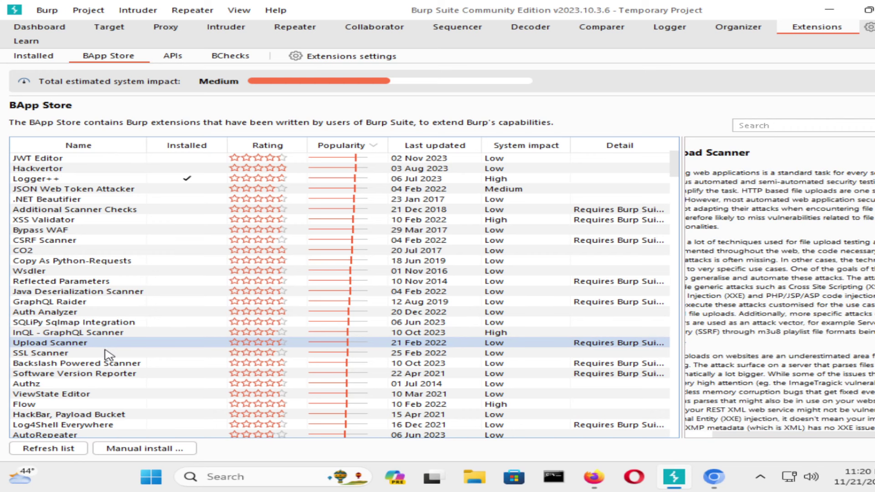
left_click(108, 353)
scroll(108, 354, "down", 3)
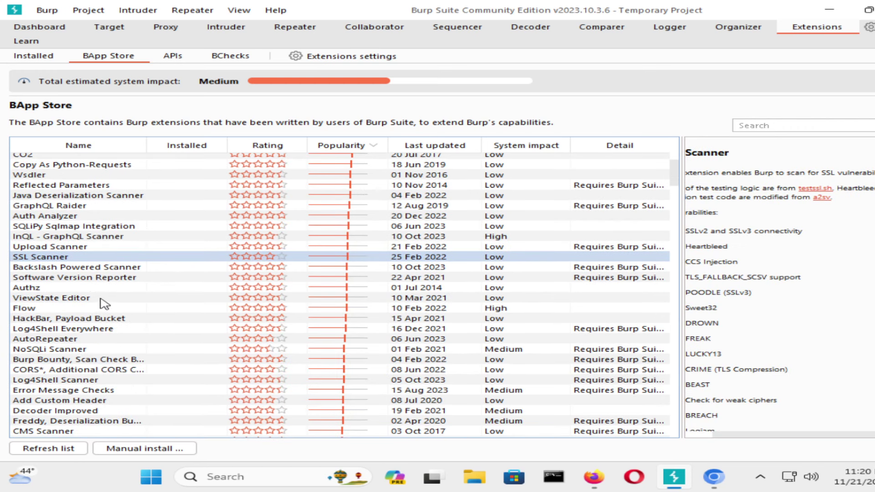
Review Authz, Software Version Reporter, ViewState Editor, HackBar and Log4Shell Everywhere, then return to the Target site map.
left_click(85, 288)
left_click(93, 279)
left_click(92, 297)
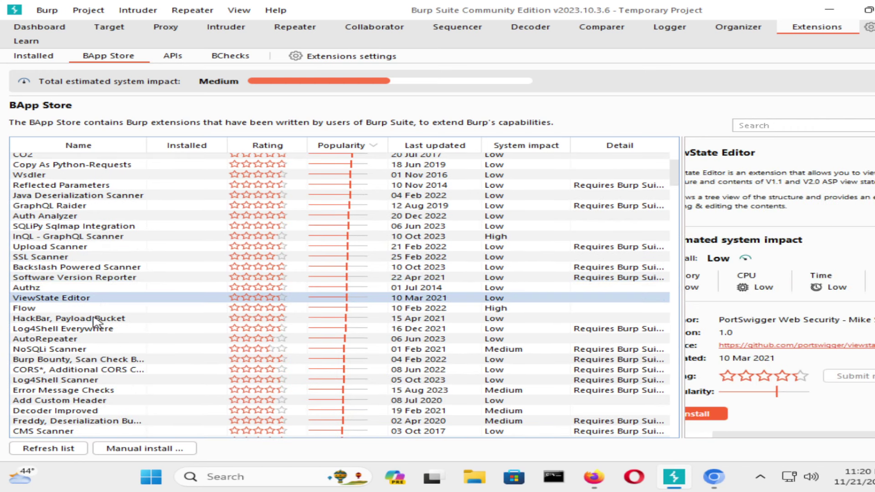
left_click(95, 318)
left_click(96, 329)
left_click(40, 27)
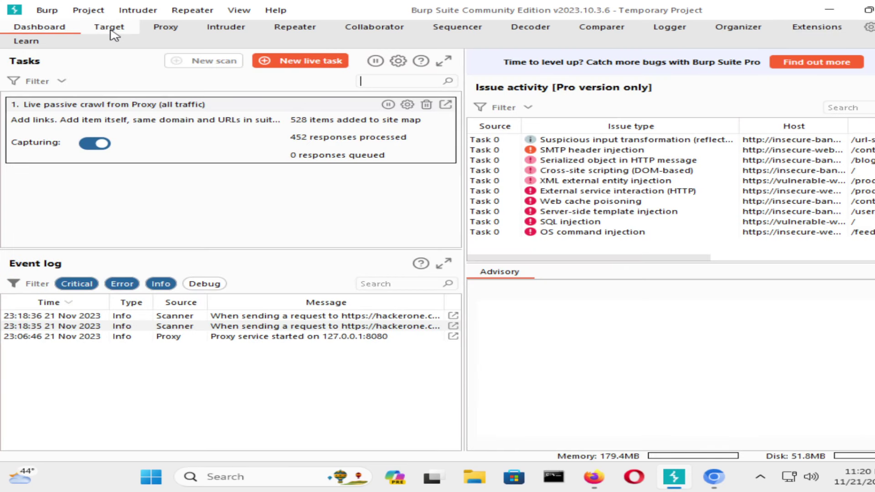
left_click(109, 27)
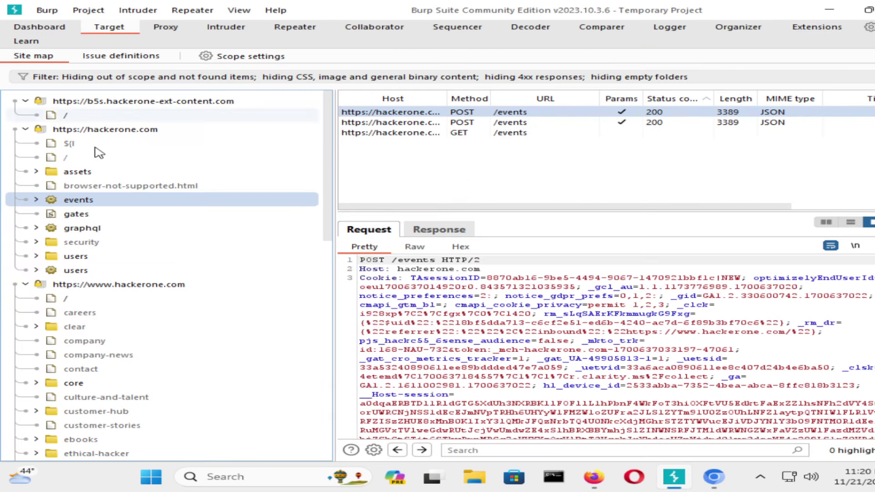
Collapse the b5s.hackerone-ext-content.com and hackerone.com hosts and view hackerone.com's context actions.
left_click(25, 100)
left_click(26, 115)
right_click(89, 119)
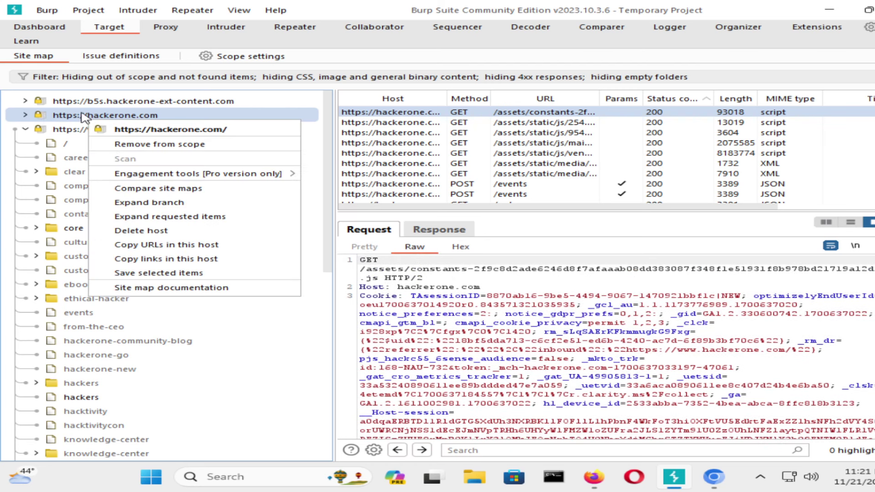
left_click(83, 115)
right_click(83, 116)
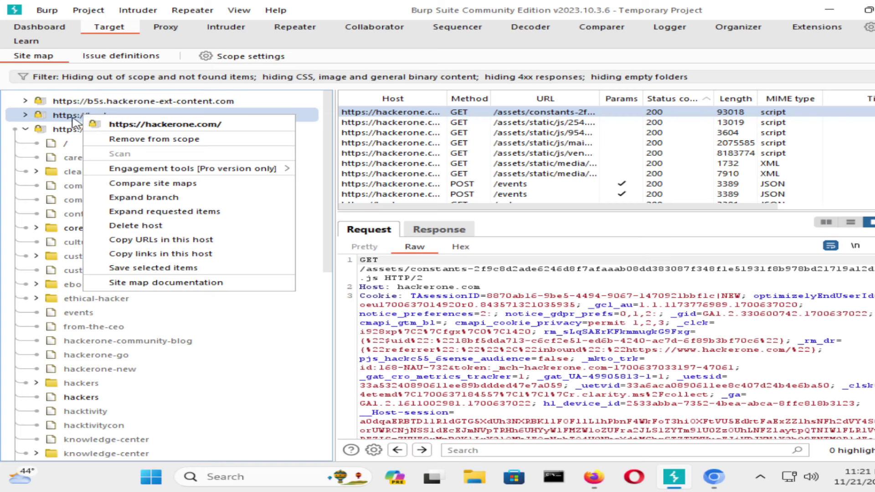
Expand hackerone.com, view actions for its assets folder, then go to the Proxy section.
left_click(73, 118)
left_click(84, 159)
right_click(85, 158)
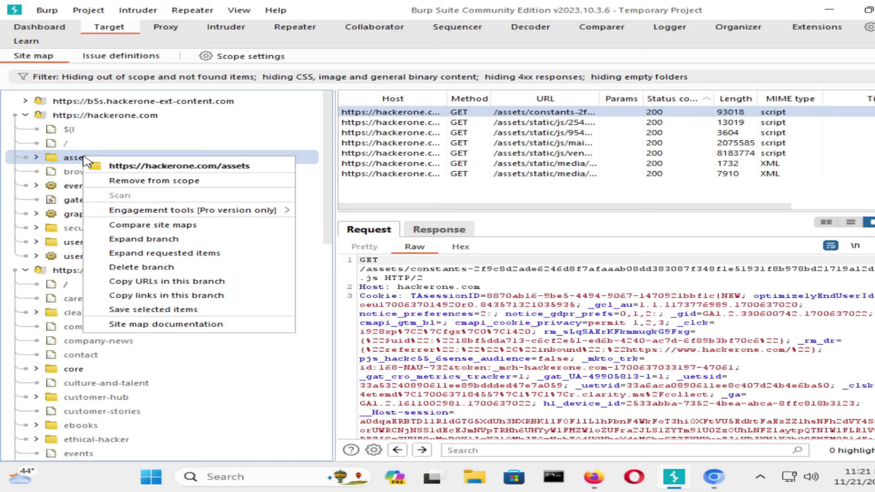
left_click(164, 30)
In Proxy HTTP history, inspect context actions for the clarity.ms and tools.luckyorange requests.
left_click(134, 58)
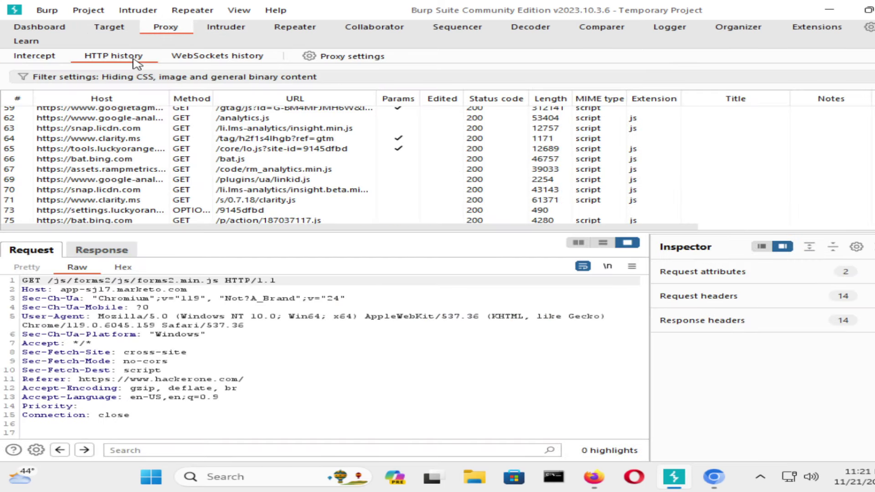
right_click(123, 142)
left_click(118, 148)
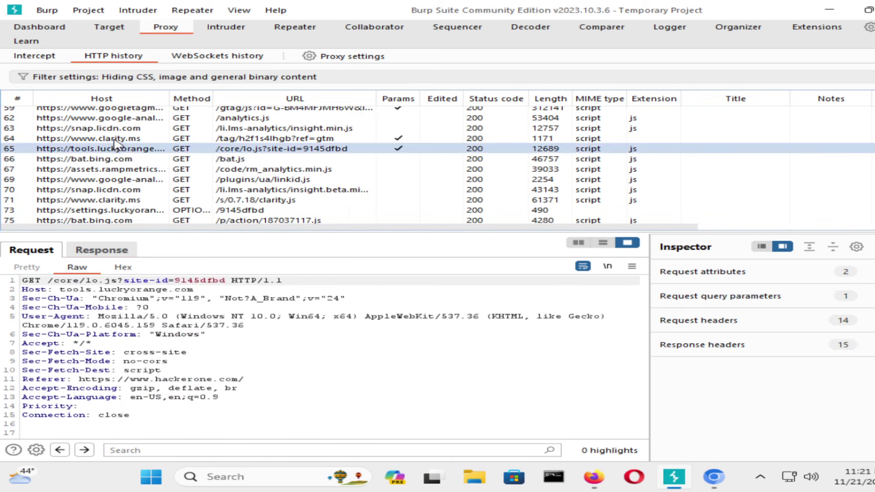
right_click(115, 142)
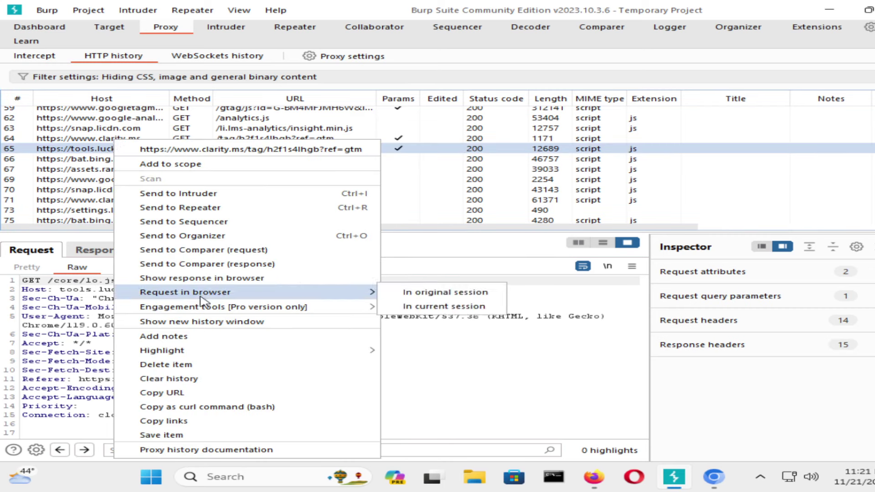
mouse_move(209, 306)
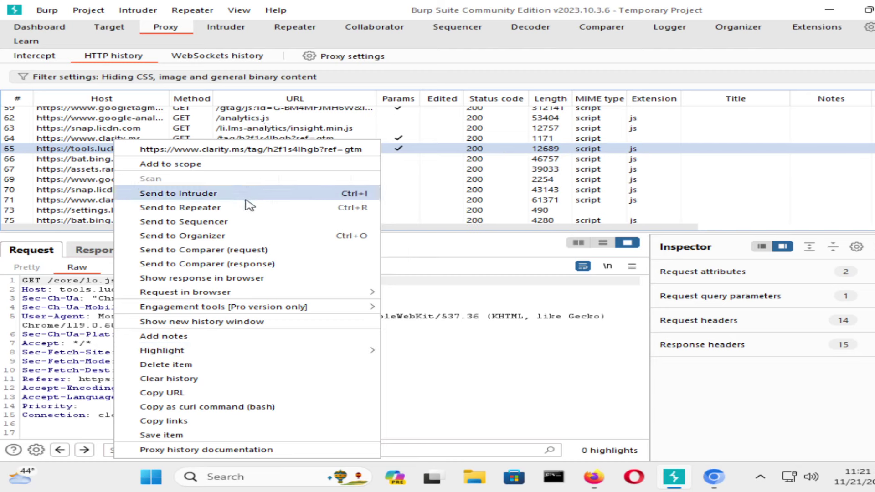
left_click(98, 184)
Filter HTTP history to show only in-scope items, check request 434, then return to the Target site map.
left_click(107, 76)
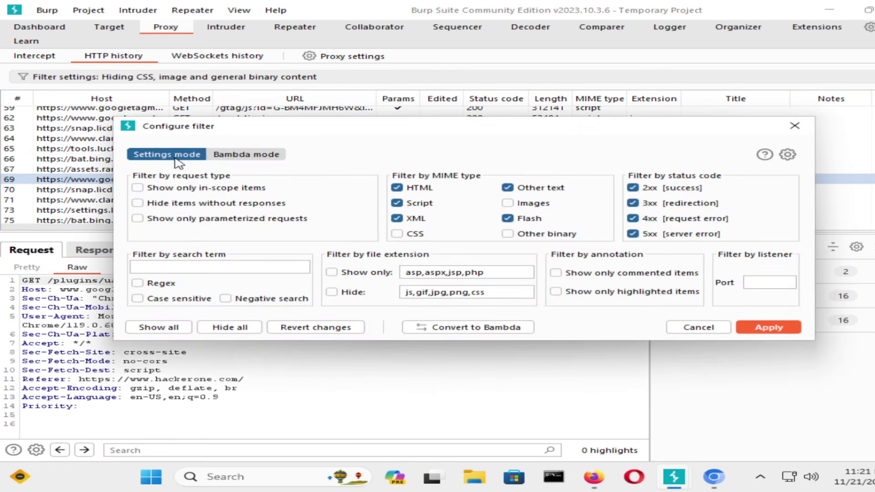
left_click(191, 188)
left_click(771, 329)
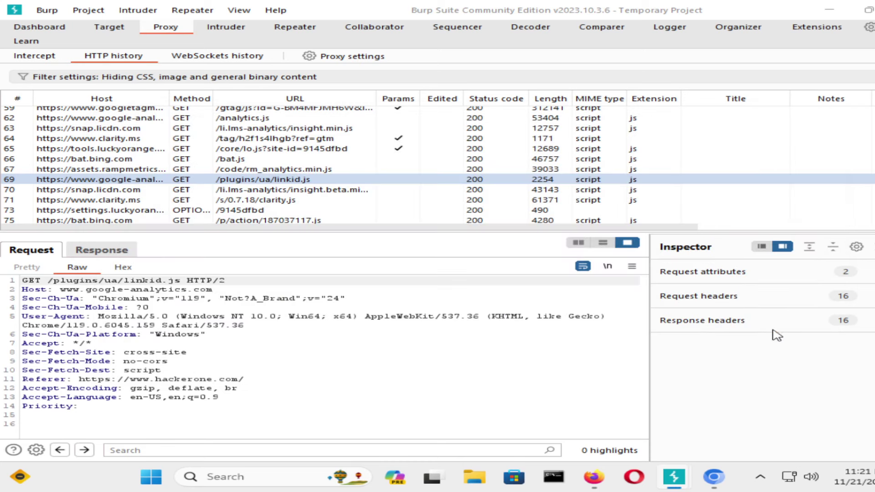
left_click(50, 158)
right_click(50, 159)
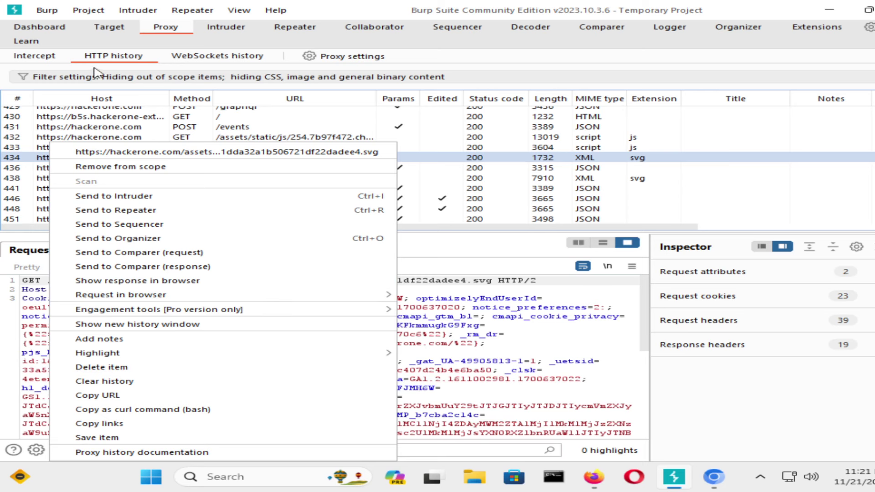
left_click(103, 36)
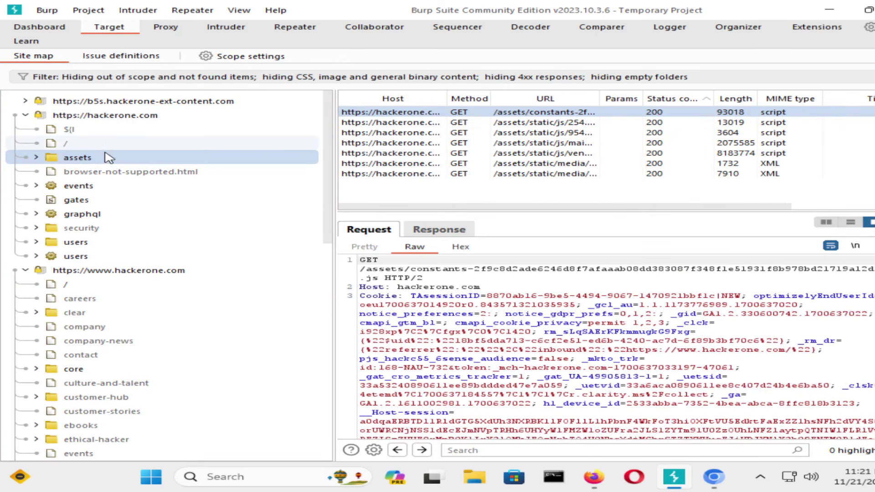
Look over the issue definitions and Dashboard event log, opening and dismissing a New live task.
left_click(102, 58)
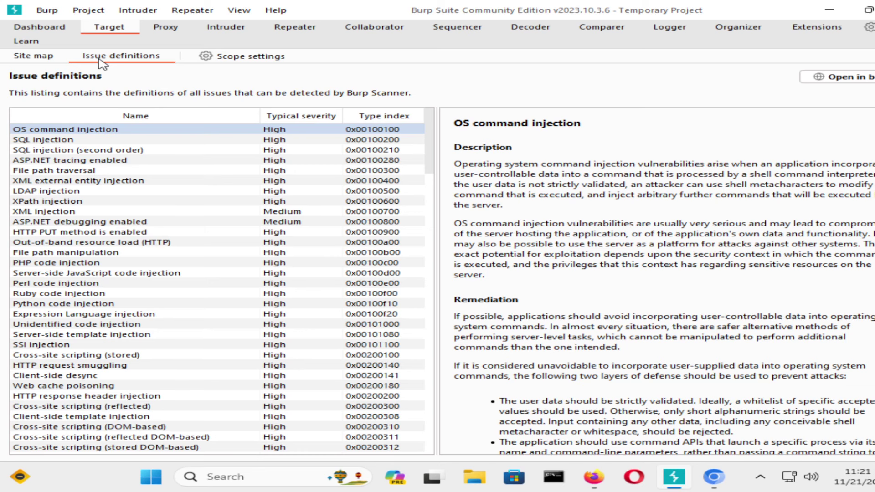
left_click(44, 59)
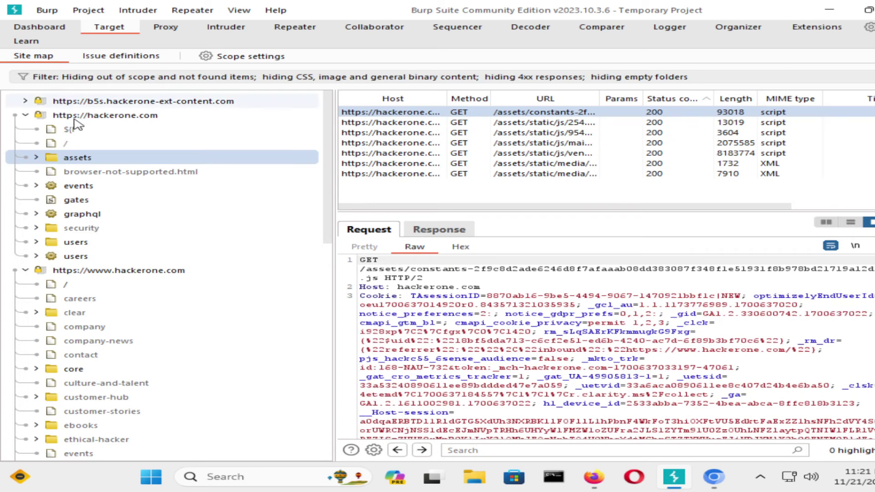
scroll(68, 182, "down", 5)
left_click(45, 29)
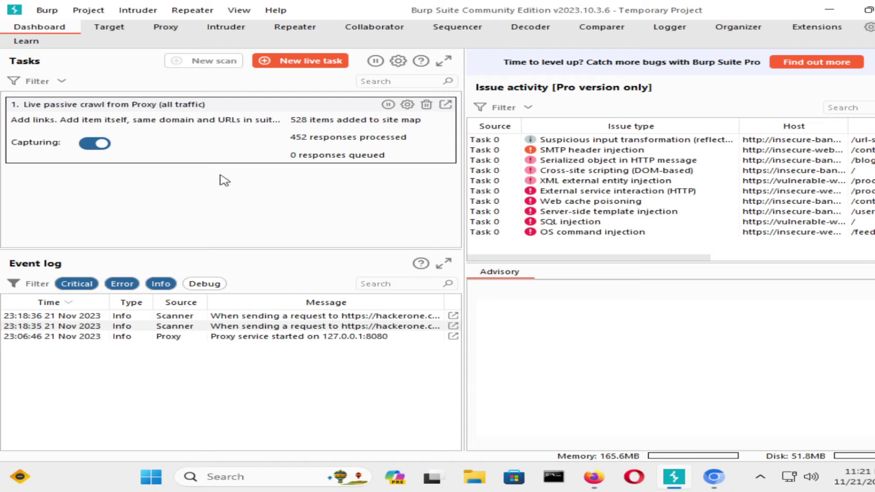
left_click(229, 315)
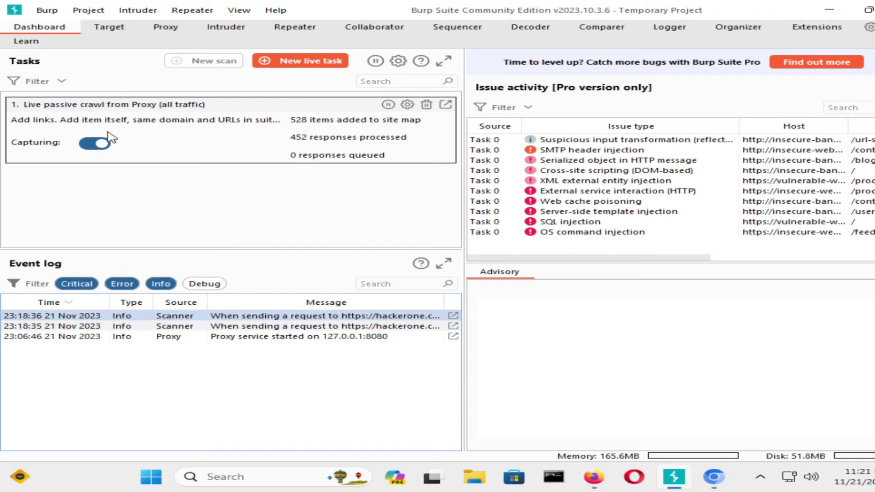
left_click(319, 64)
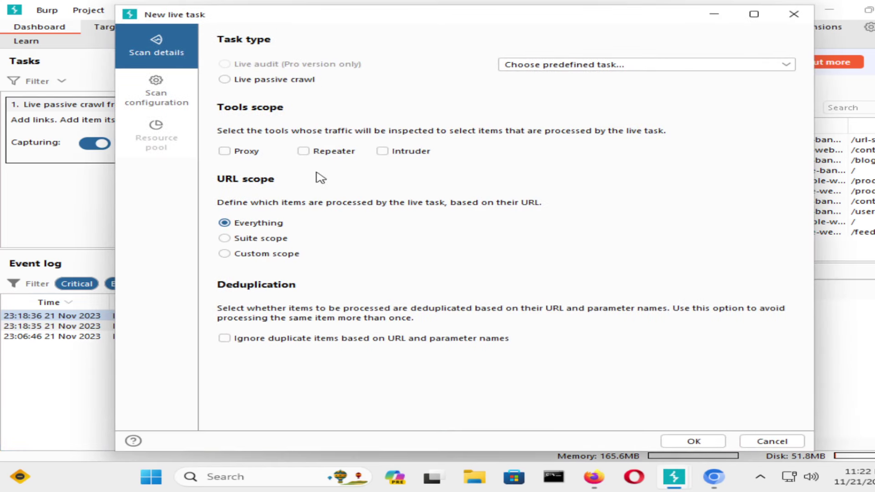
left_click(795, 15)
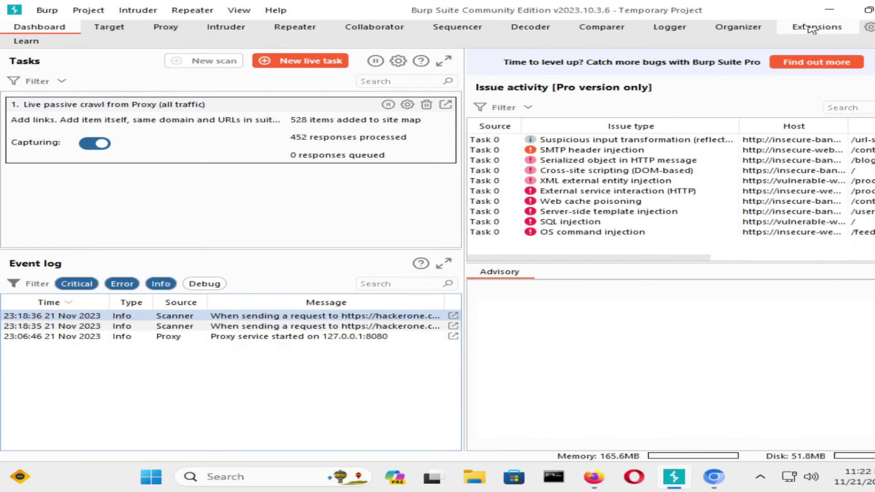
Minimize Burp and maximize the HackerOne sign-up page, then bring up the PortSwigger login window.
left_click(828, 11)
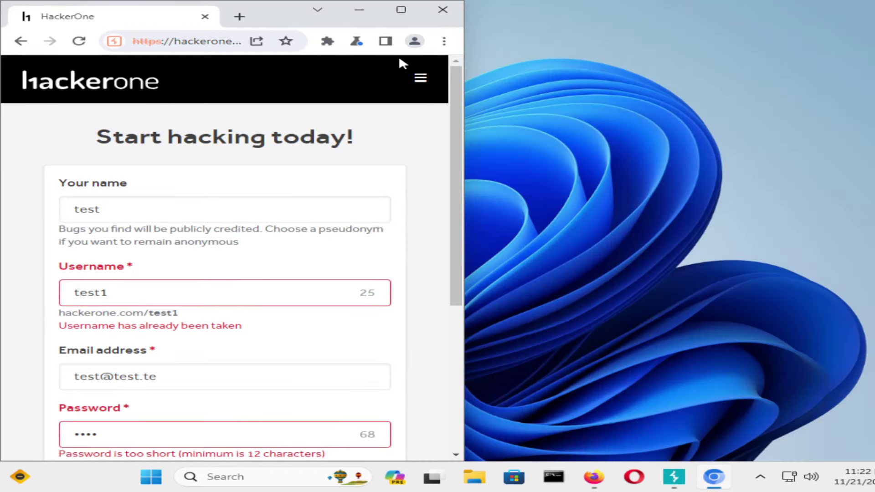
left_click(401, 10)
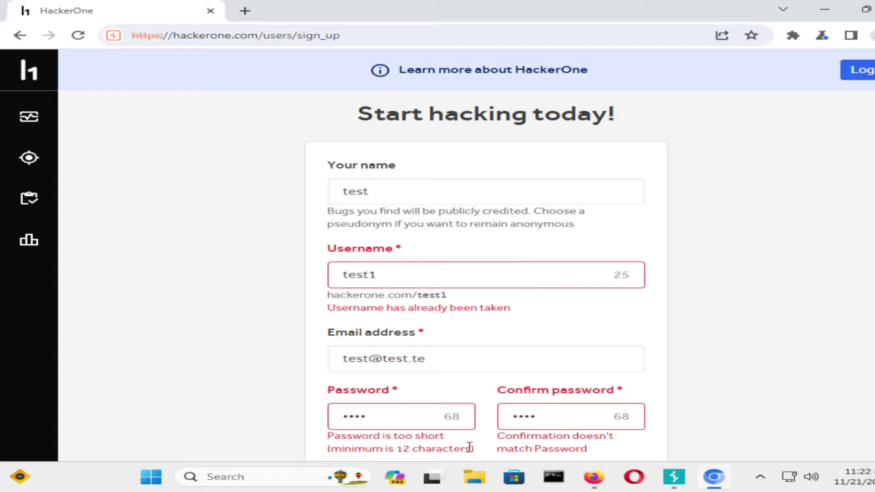
mouse_move(593, 476)
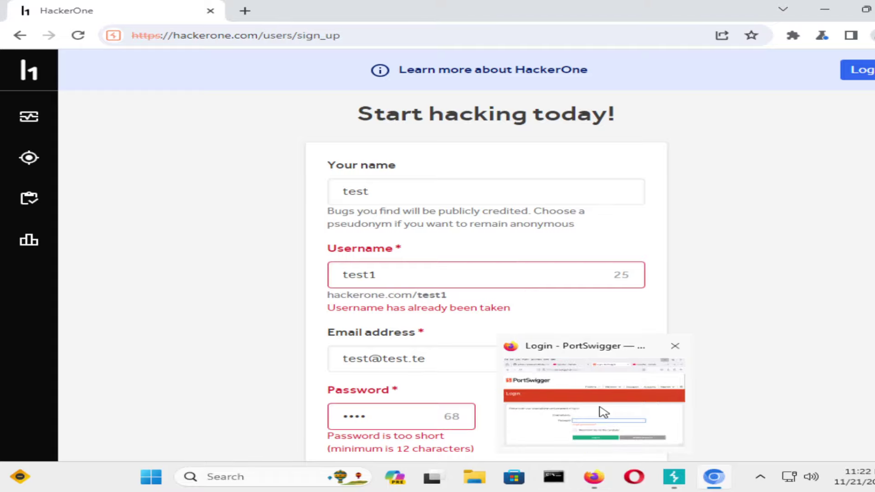
left_click(603, 411)
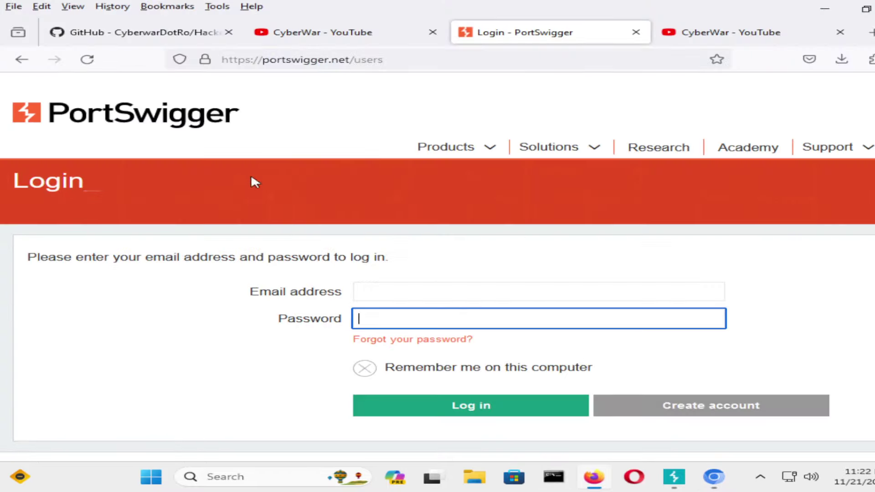
Scroll through the PortSwigger login page, then switch to the CyberWar YouTube channel tab.
scroll(428, 367, "down", 10)
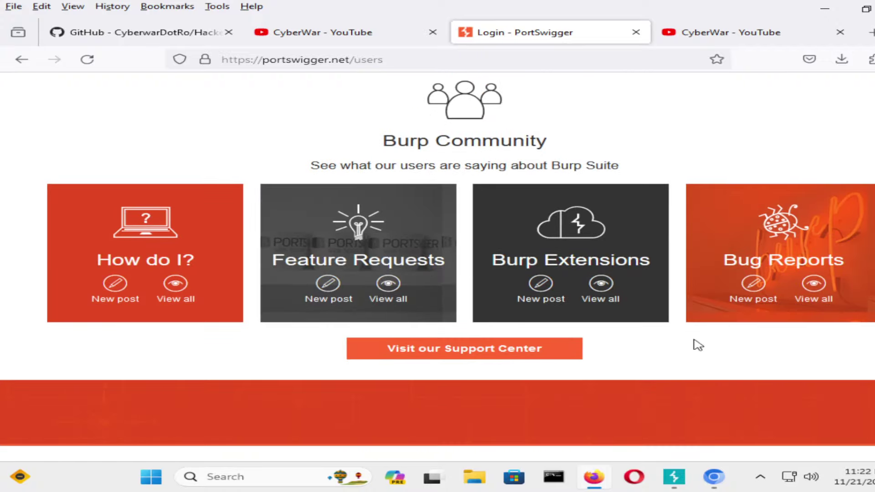
scroll(719, 355, "up", 10)
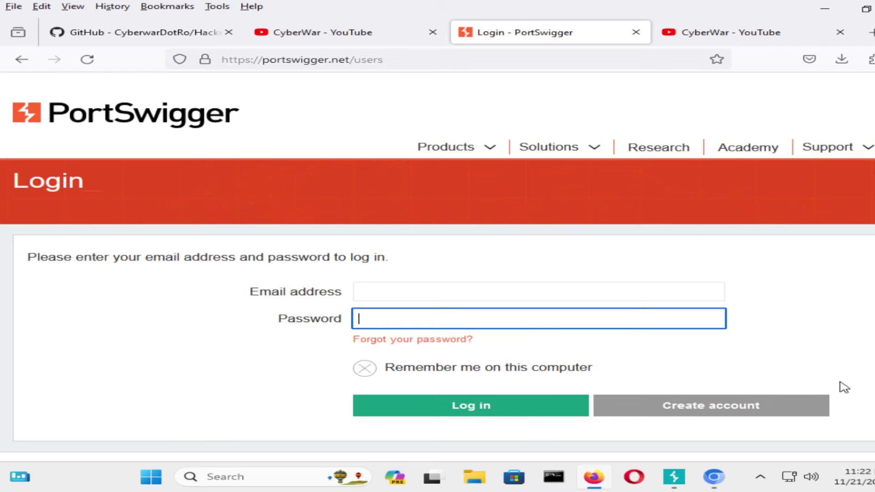
left_click(731, 33)
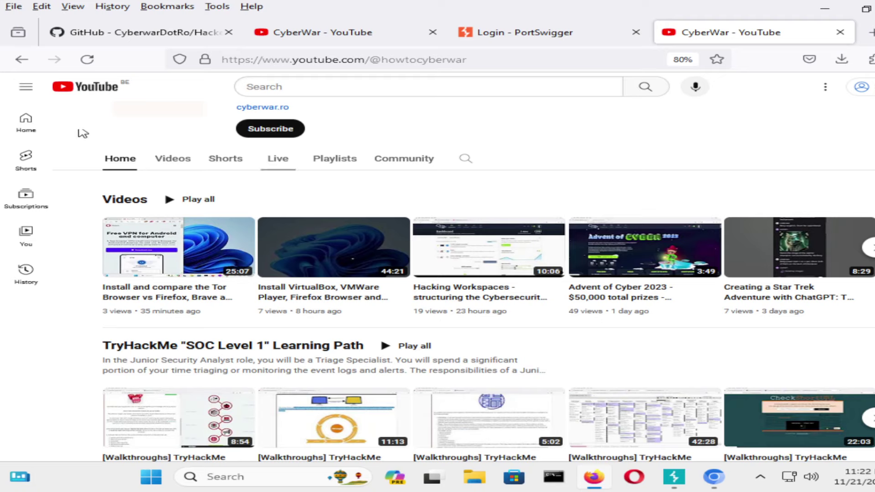
Reload the CyberWar channel, briefly visit the PortSwigger tab, then browse the channel's Playlists tab.
left_click(87, 62)
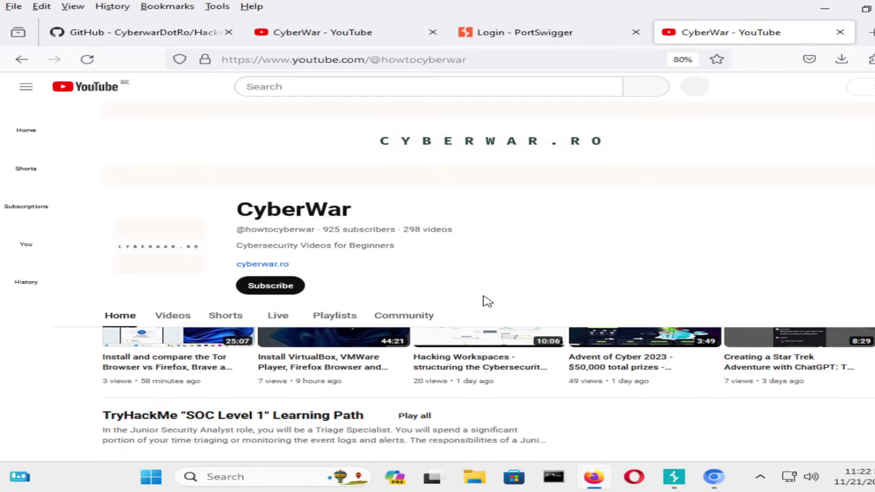
scroll(481, 303, "down", 3)
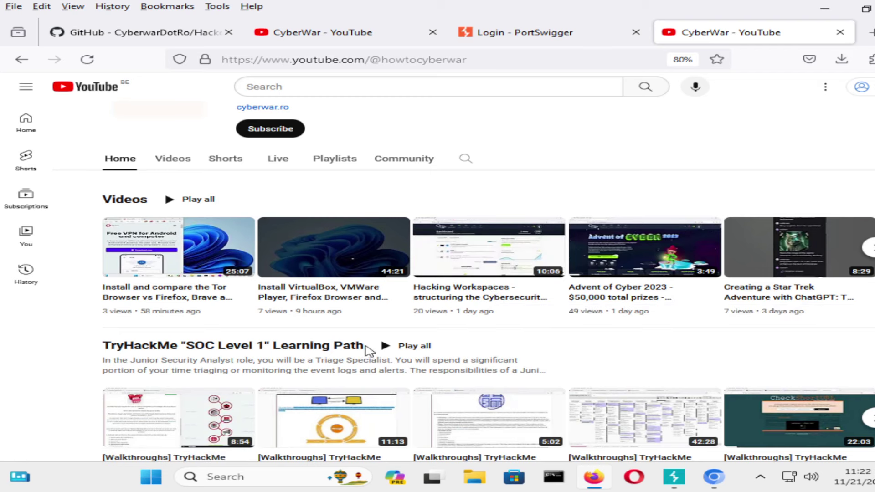
left_click(519, 38)
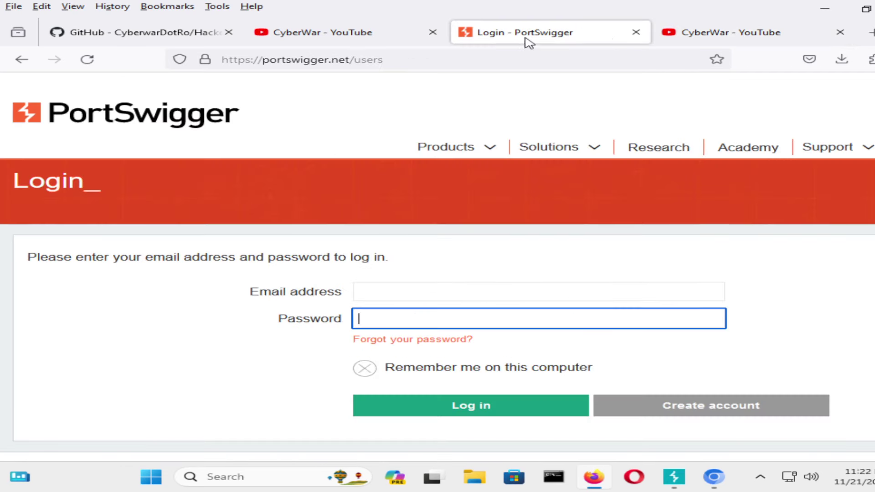
left_click(707, 34)
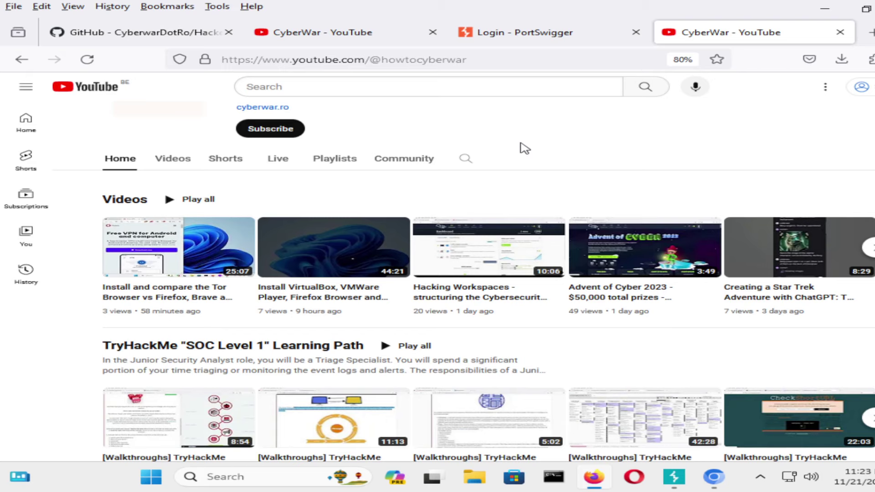
scroll(328, 334, "down", 2)
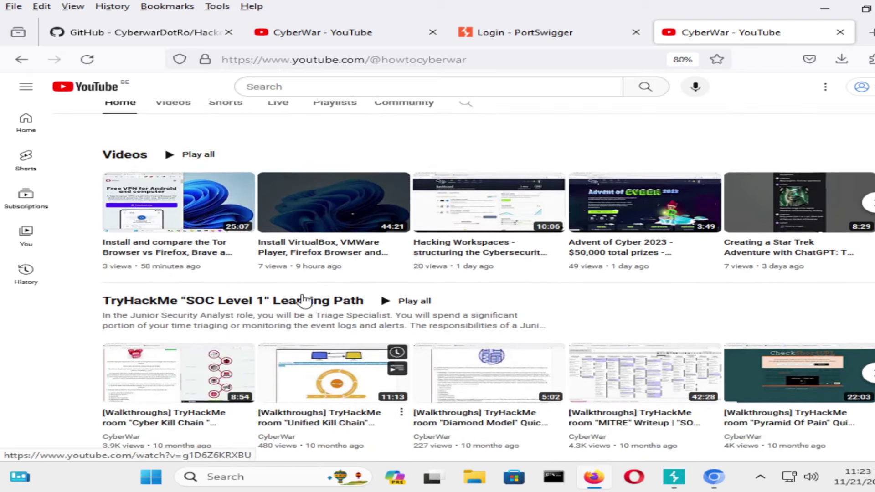
scroll(315, 332, "up", 2)
left_click(314, 159)
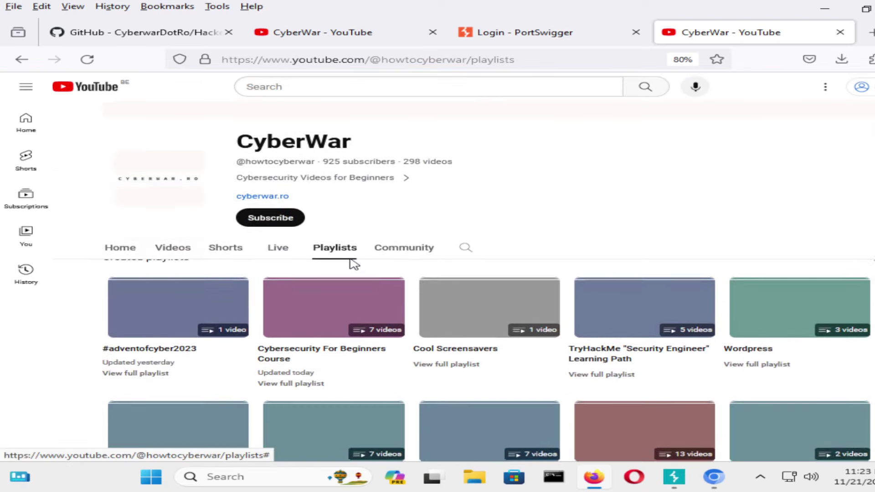
scroll(487, 236, "down", 8)
scroll(486, 234, "down", 5)
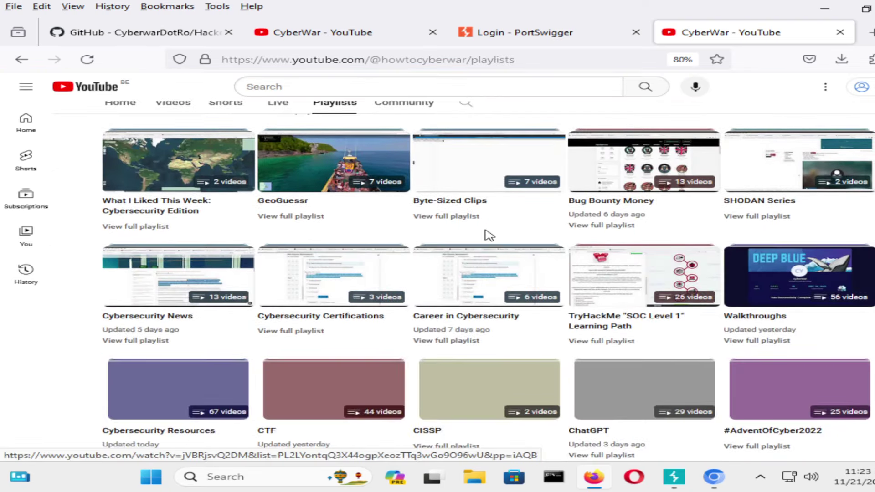
scroll(486, 234, "up", 10)
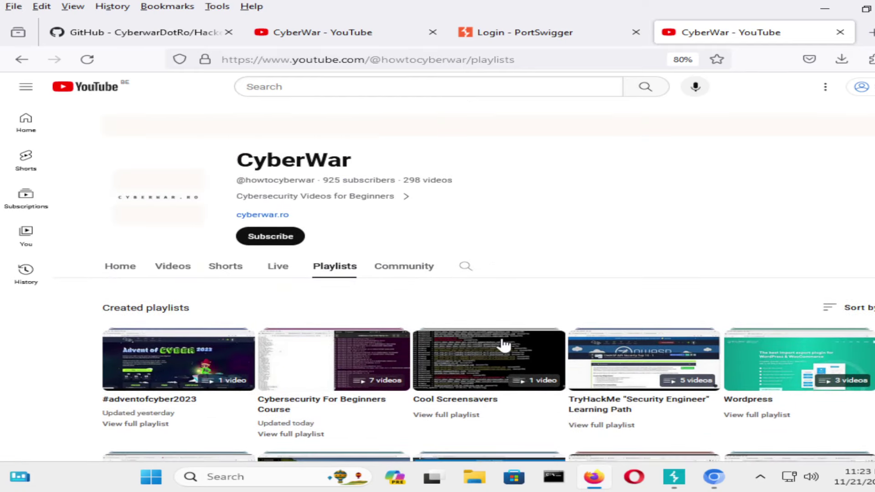
Start the Cybersecurity For Beginners Course playlist and pause its httpx installation video at 0:07.
left_click(401, 370)
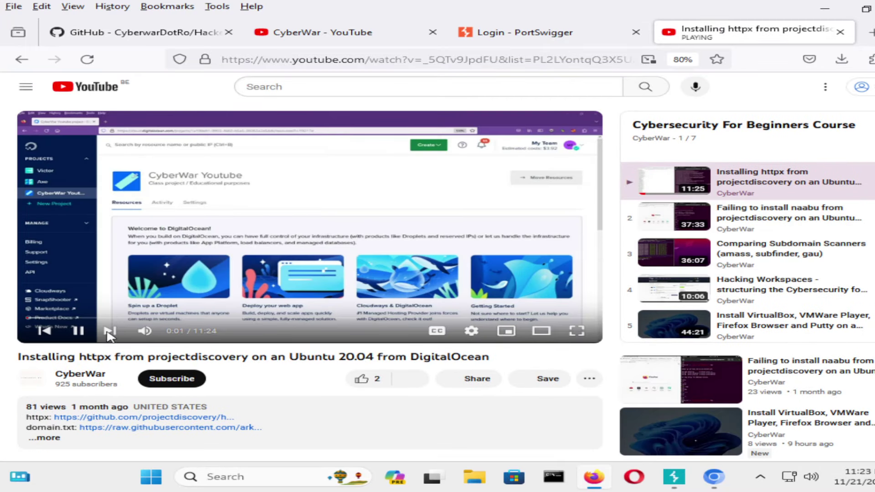
left_click(78, 335)
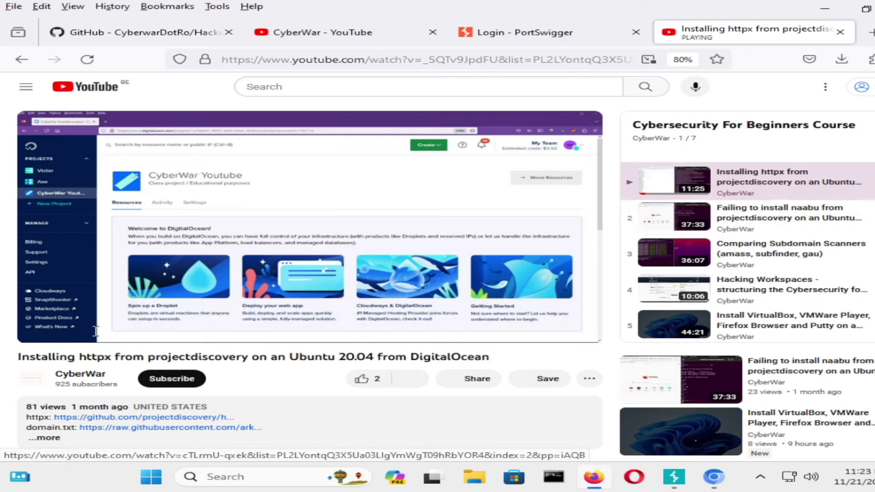
left_click(78, 330)
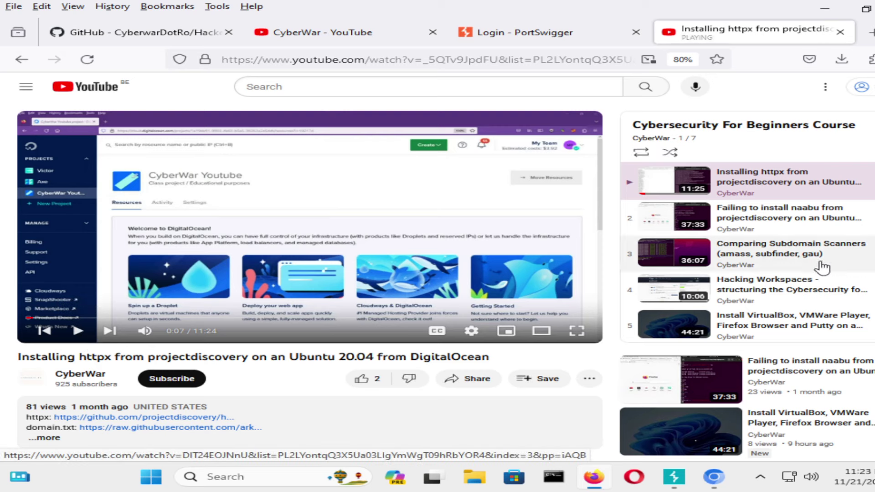
scroll(823, 268, "down", 2)
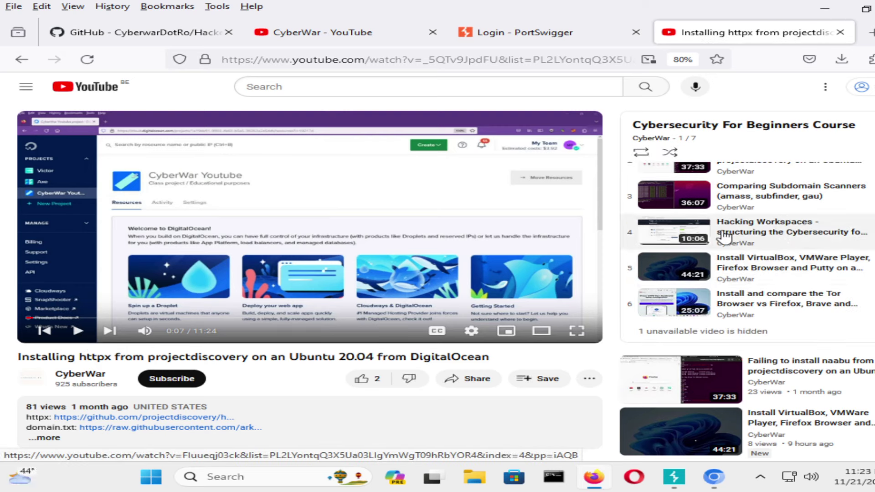